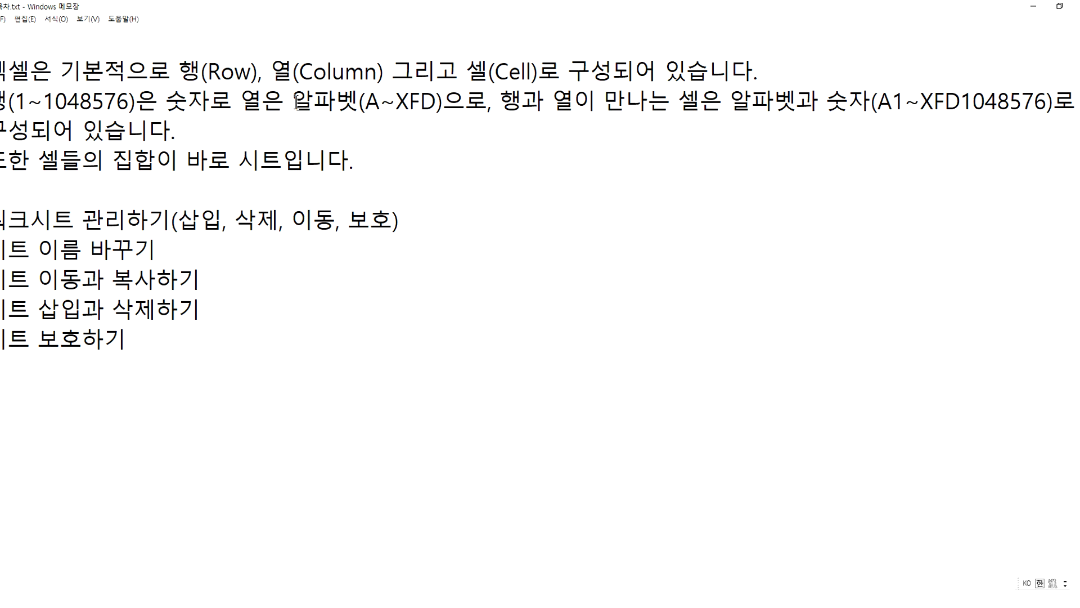
Step: Restore the 목차.txt Notepad window, move it over the worksheet and widen it
double_click(361, 11)
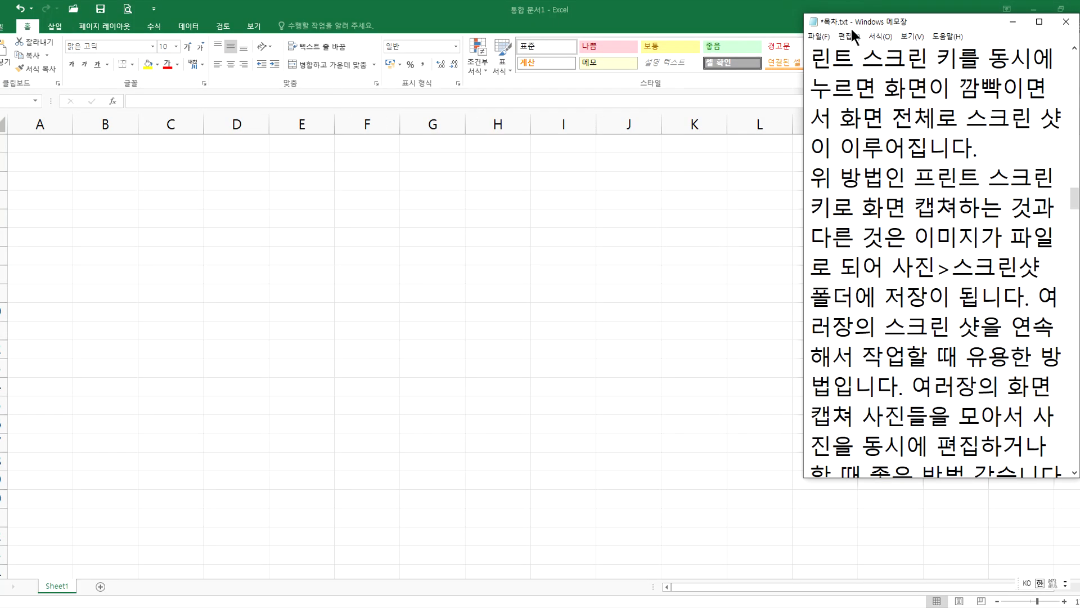
drag(842, 24, 232, 162)
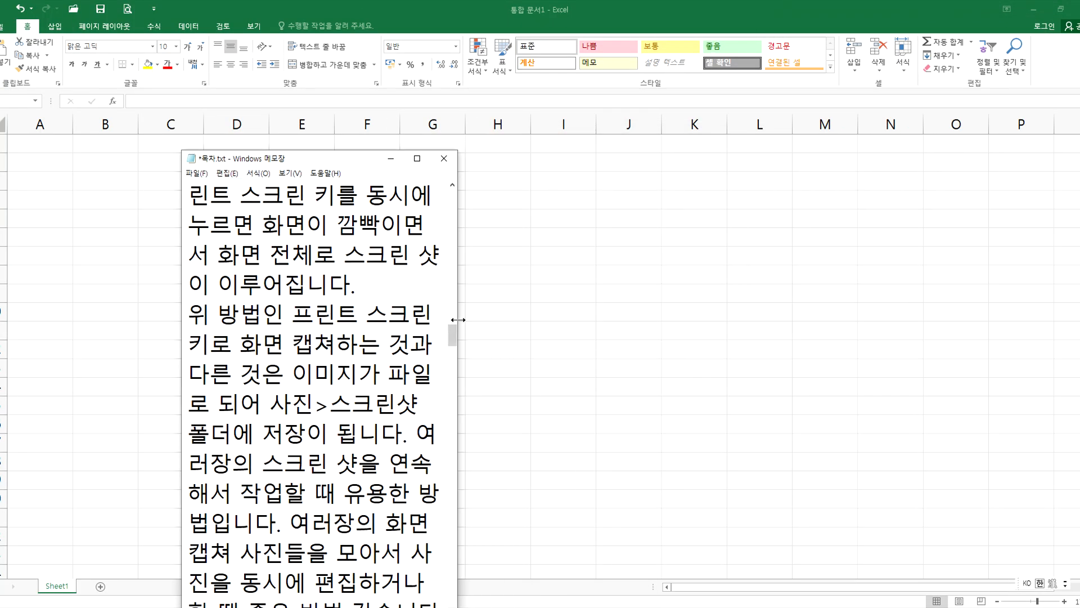
drag(460, 319, 1001, 349)
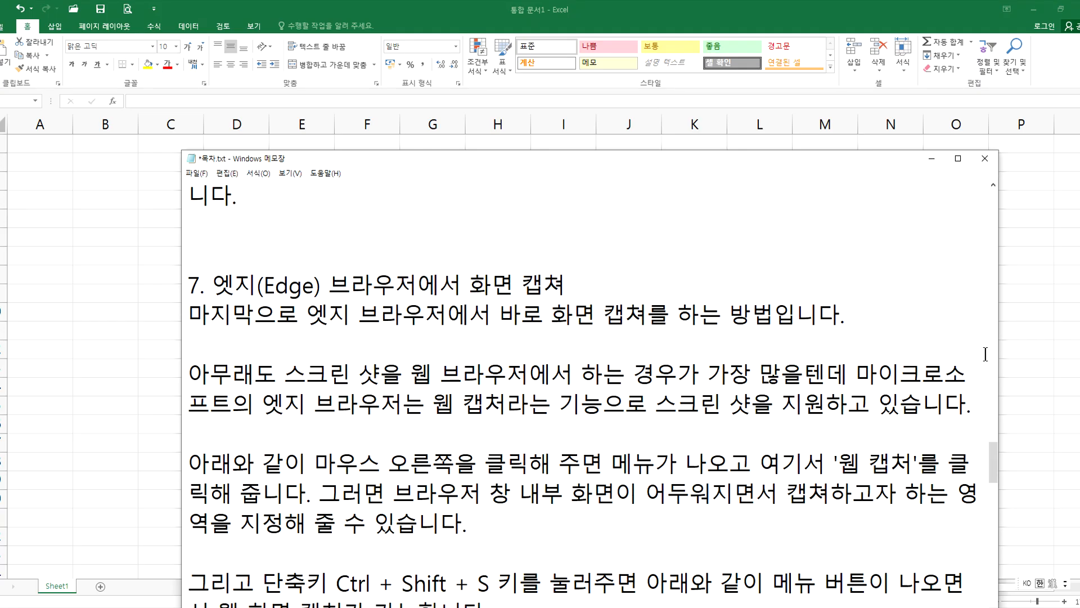
Step: Copy the paragraph on rows, columns, cells and sheets from 목차.txt into the 워크시트 관리하기 notes above the dashed line
scroll(540, 306, up, 20)
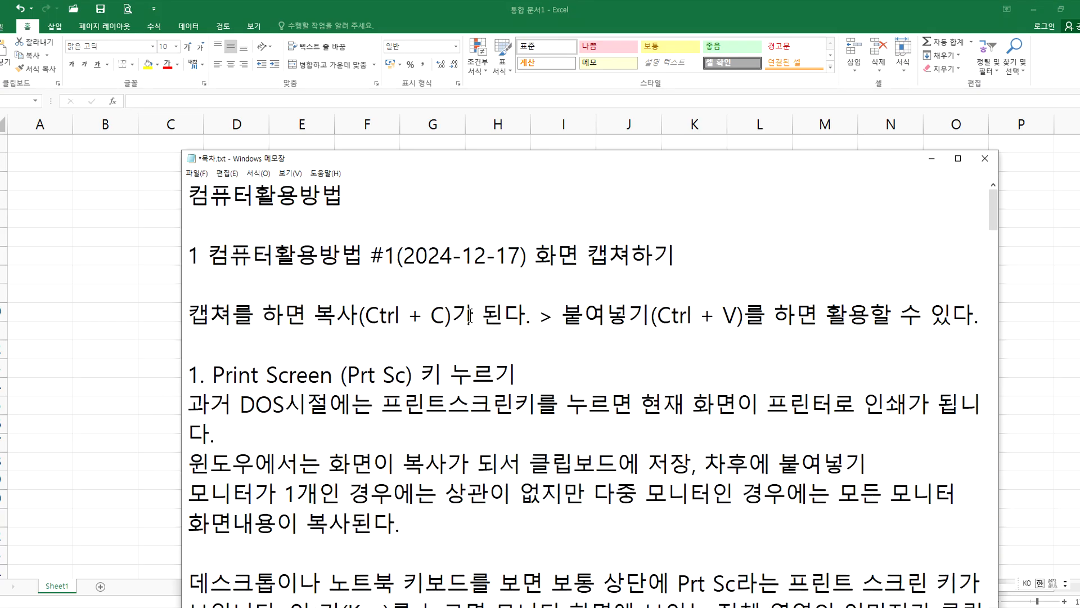
scroll(469, 315, down, 20)
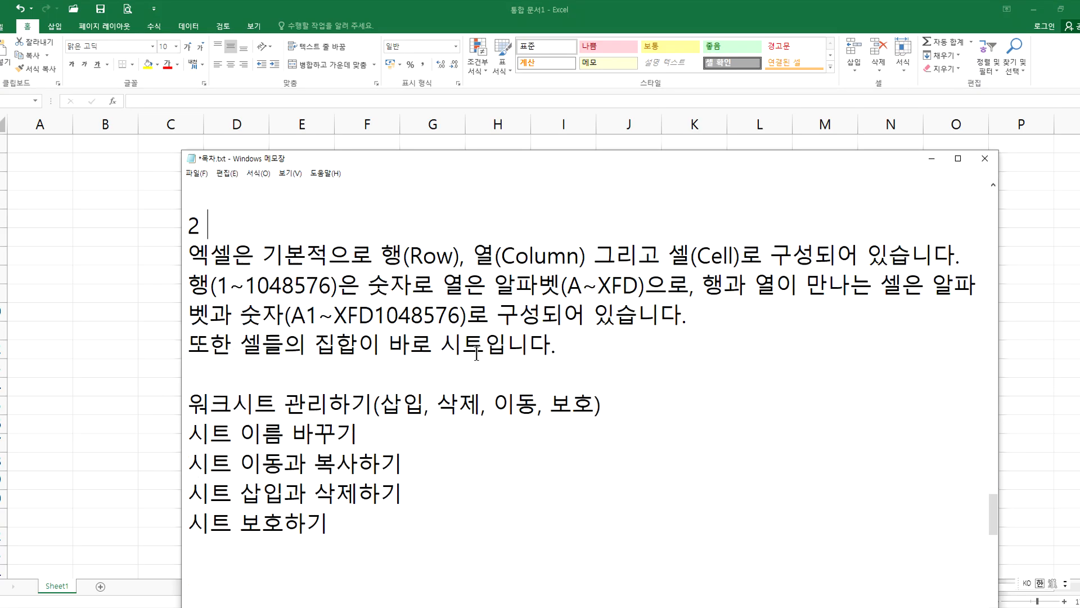
scroll(476, 355, up, 6)
drag(995, 524, 995, 528)
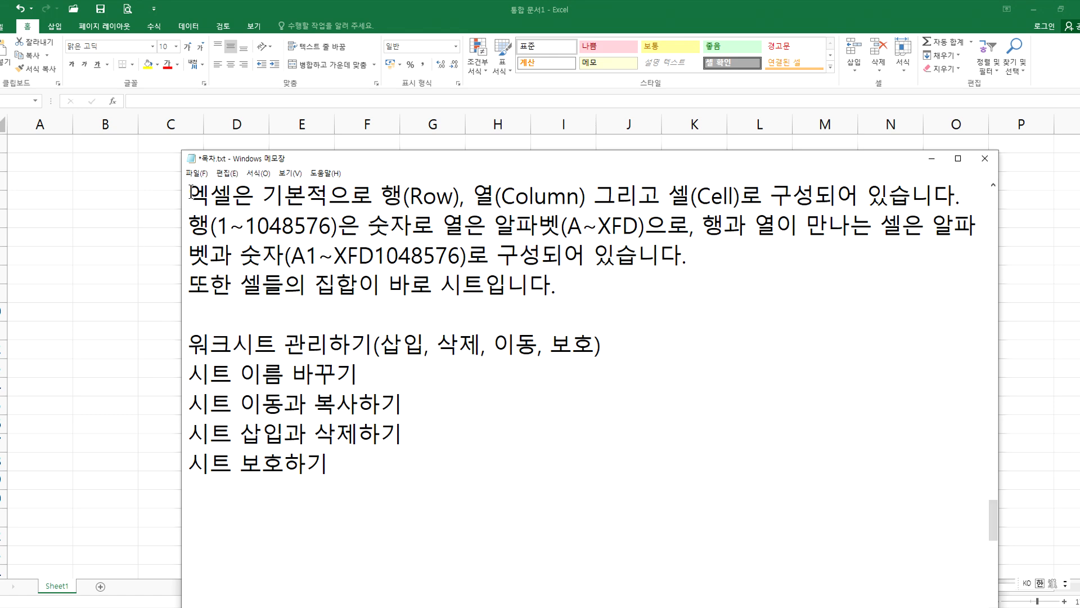
drag(191, 191, 587, 293)
key(ctrl+c)
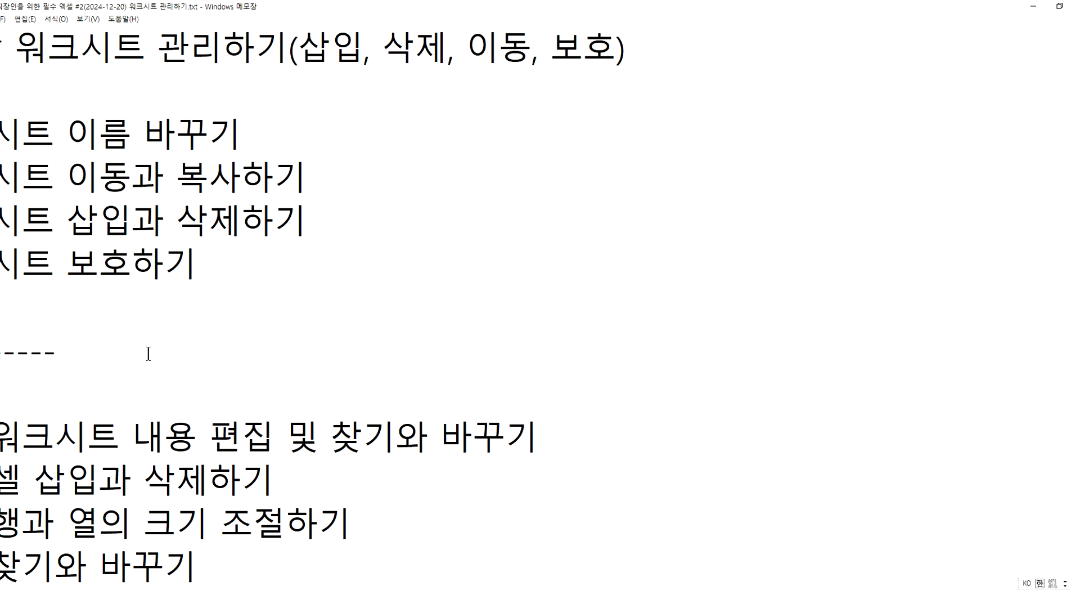
key(Return)
key(ctrl+v)
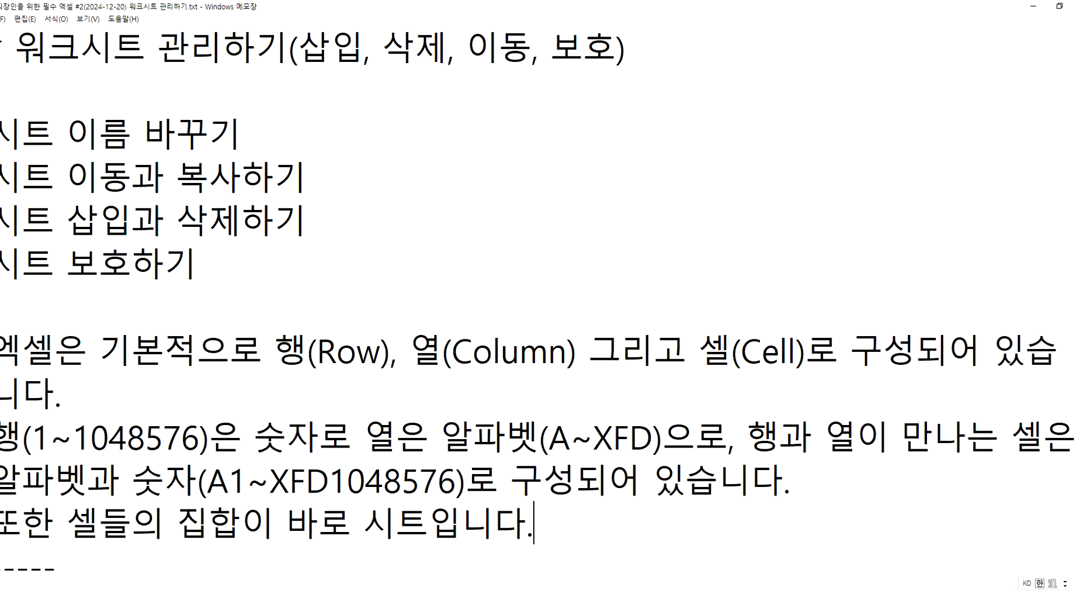
scroll(17, 318, down, 1)
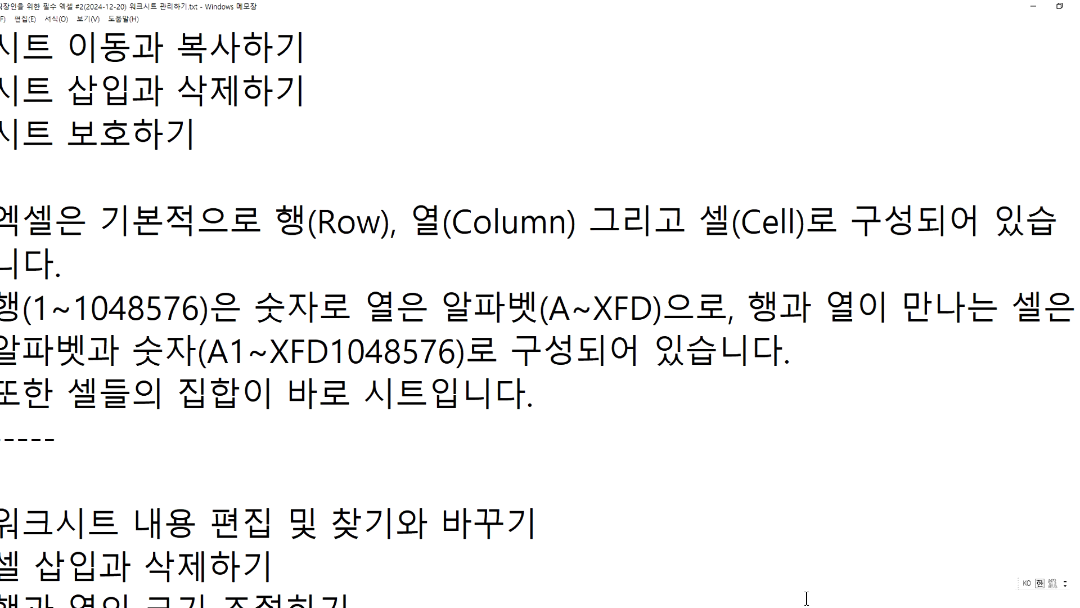
Step: Switch to Excel and demonstrate selecting column B, rows 2 and 3, and the single cell C2
key(alt+Tab)
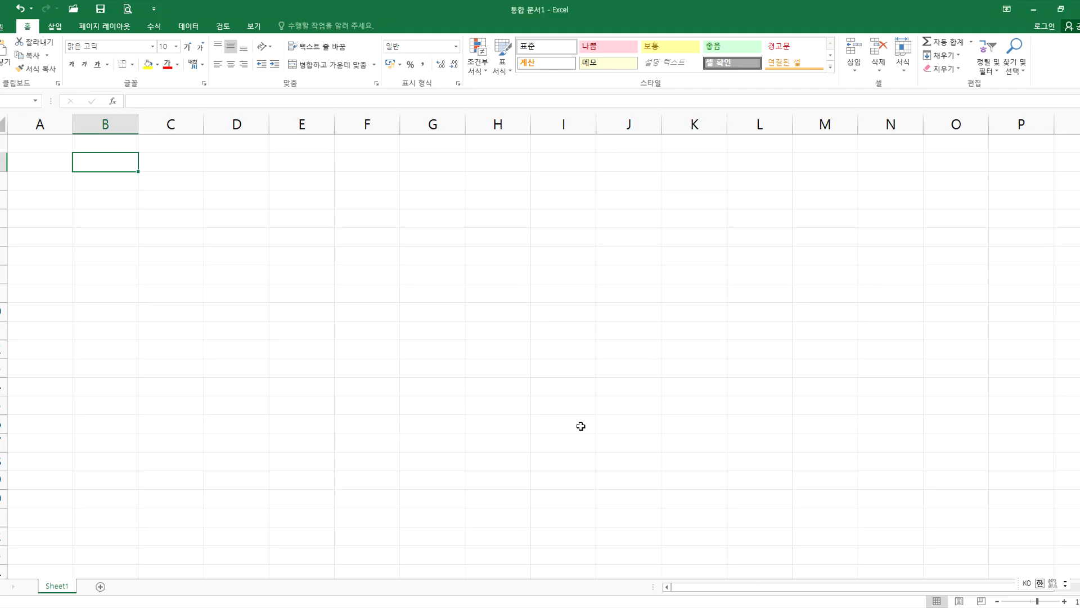
click(105, 124)
click(3, 162)
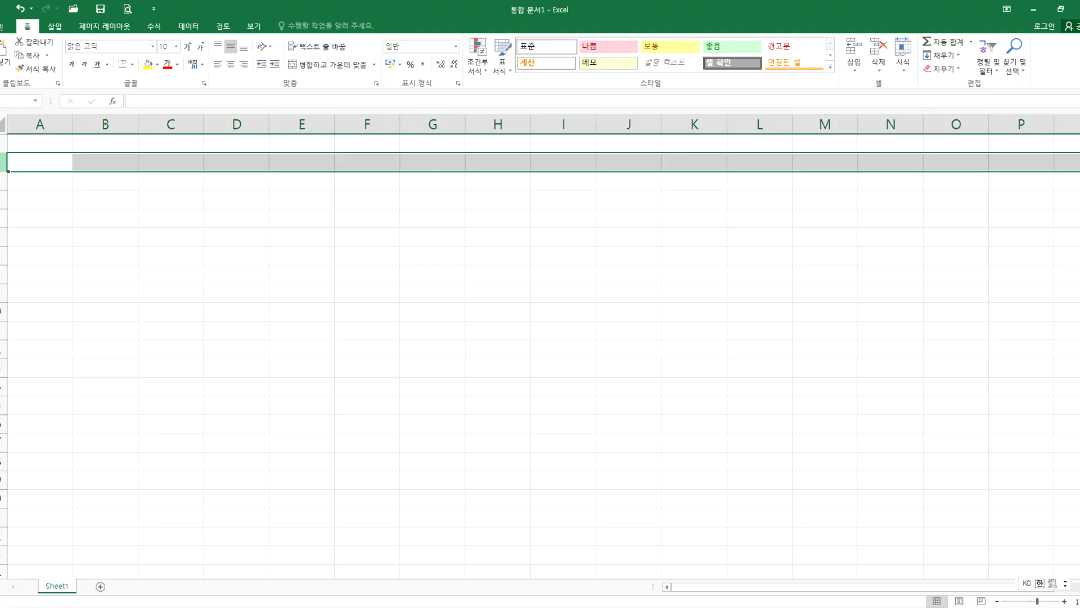
click(3, 181)
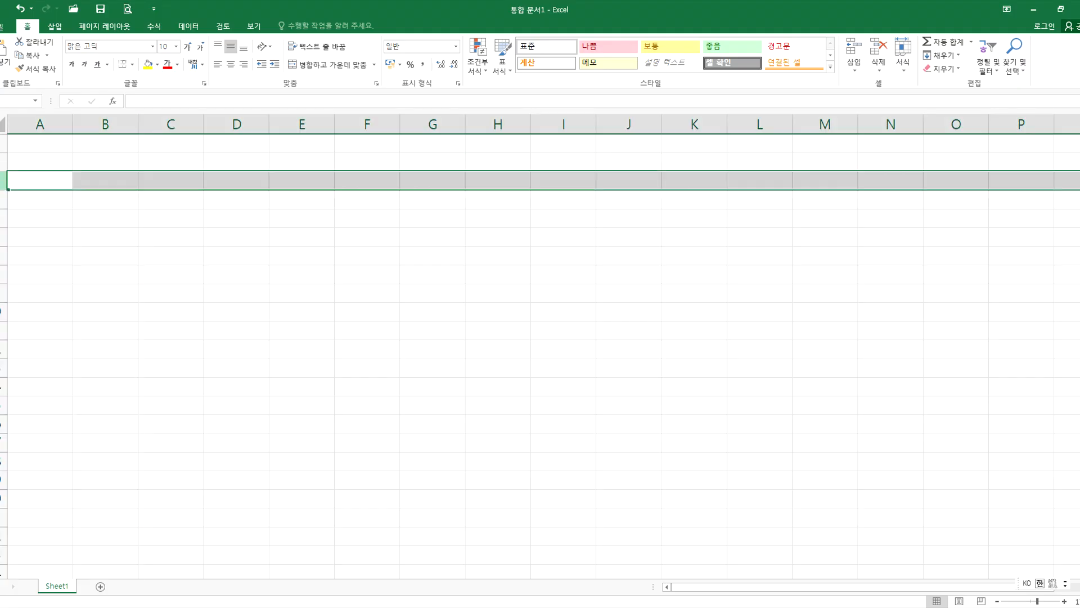
click(110, 125)
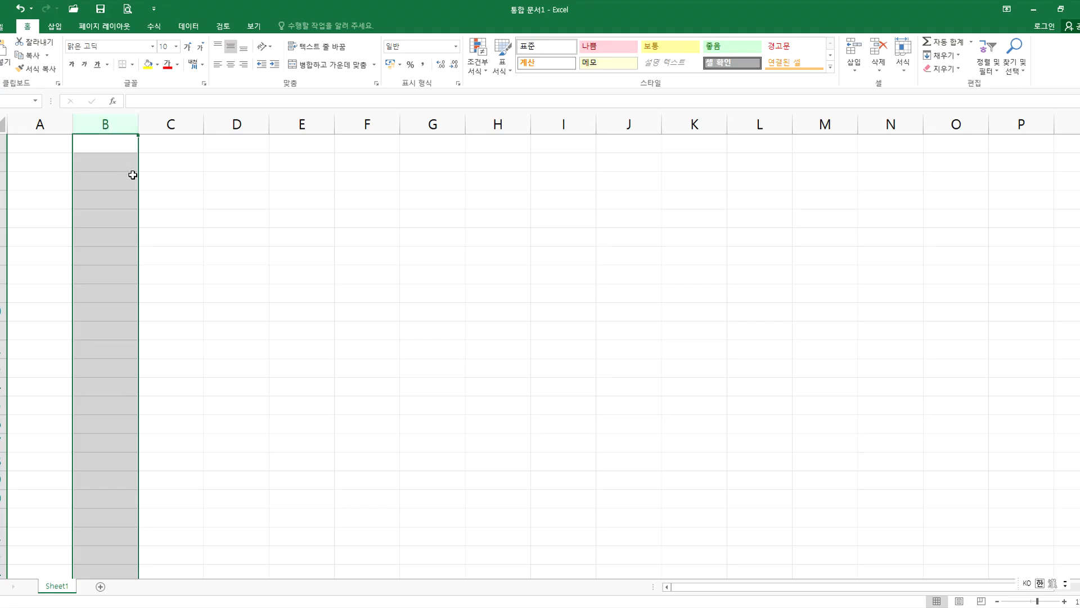
click(171, 167)
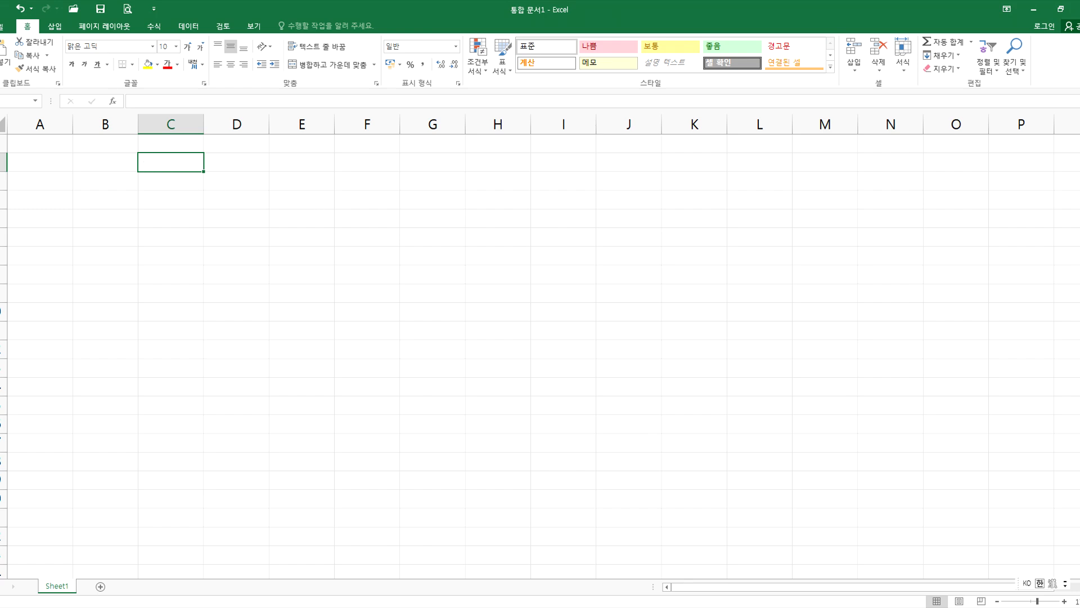
Step: Switch to the Notepad notes and highlight the last row number, 1048576, then mark the start of the column range A~XFD
key(alt+Tab)
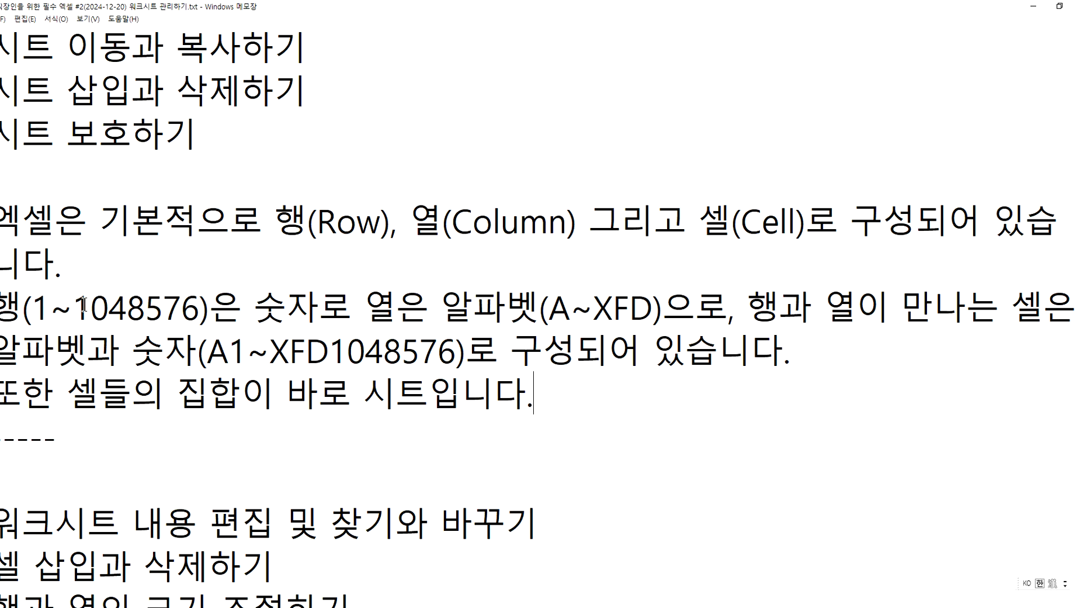
drag(73, 309, 199, 308)
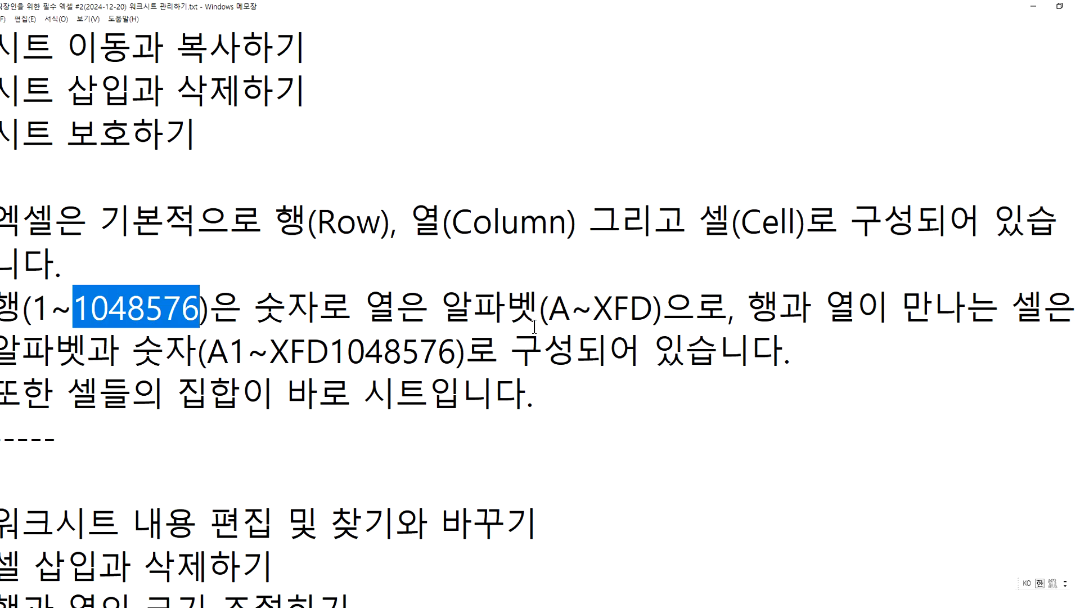
click(549, 308)
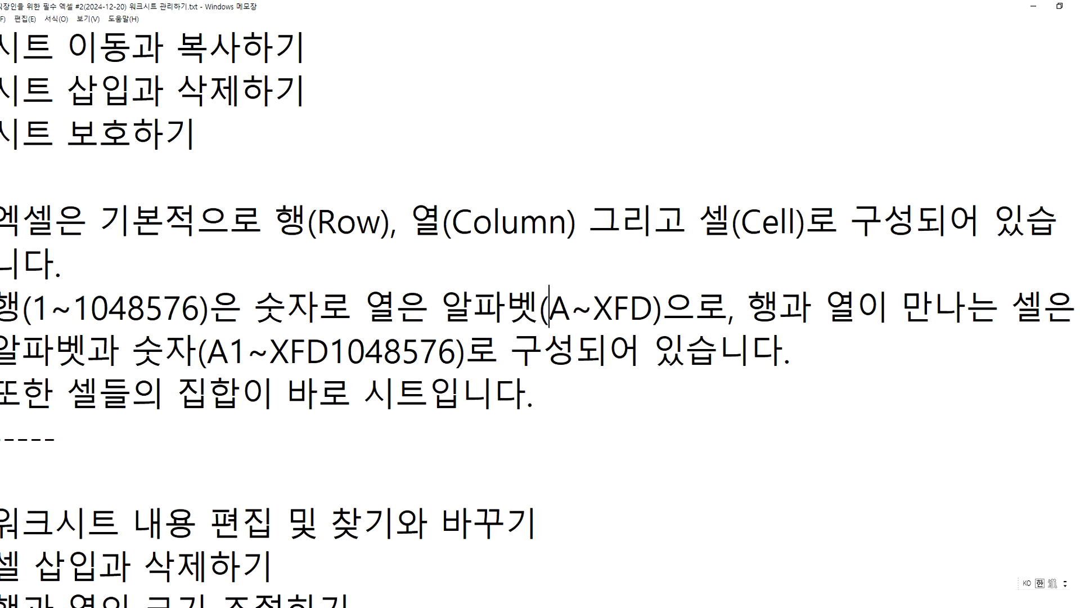
Step: Switch to Excel and select columns A, B and D in turn to show the lettered columns
key(alt+Tab)
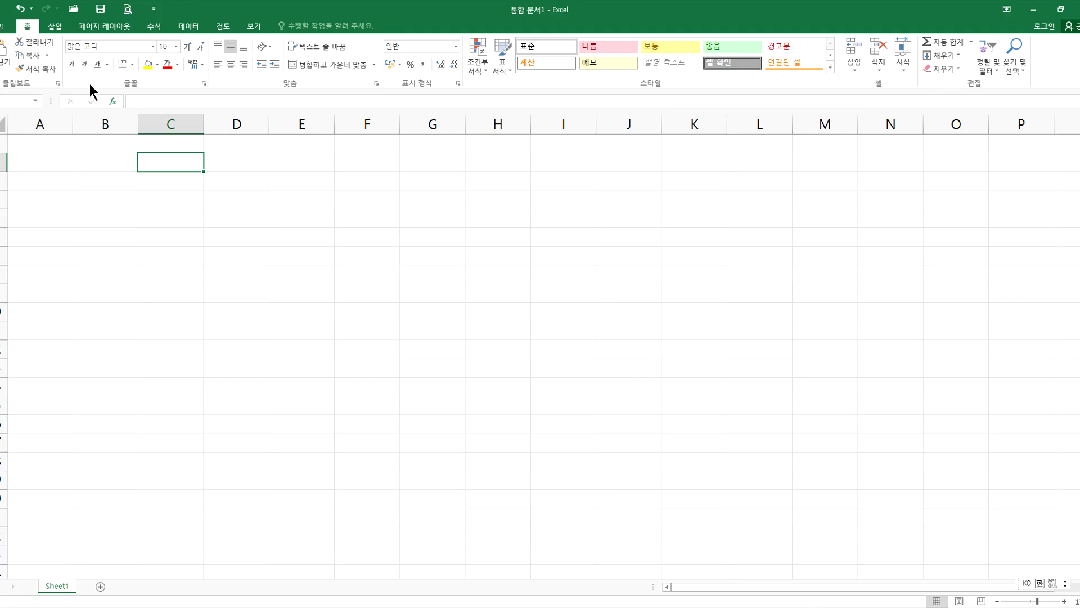
click(41, 125)
click(105, 124)
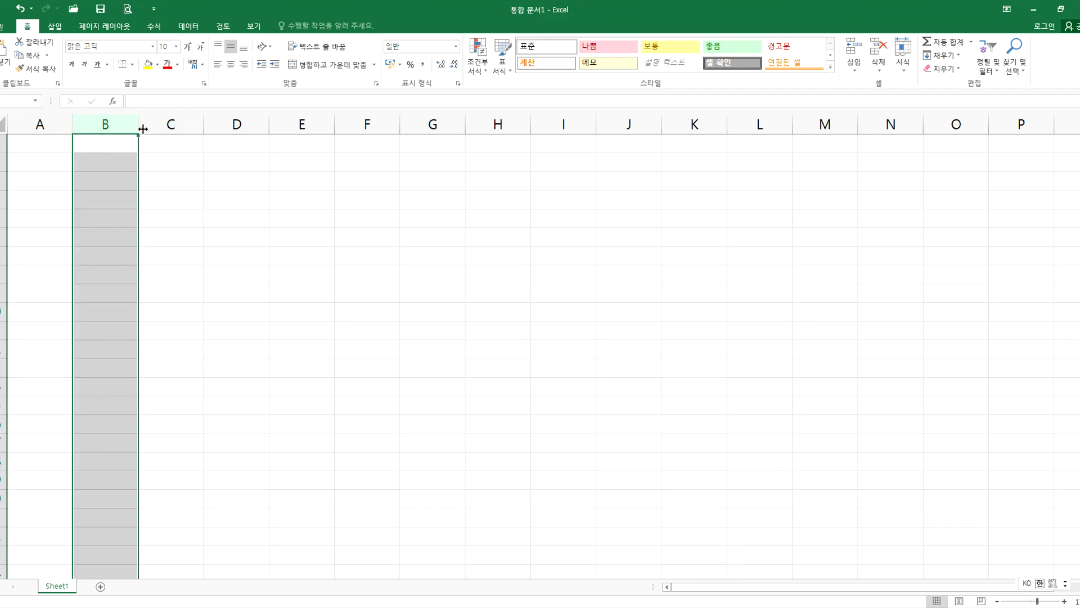
click(217, 121)
Step: Move cell by cell along row 1 from E1 past column Z to examine the double-letter columns
click(327, 145)
key(Right)
key(Right)
key(Right)
key(Right)
key(Right)
key(Right)
key(Right)
key(Right)
key(Right)
key(Right)
key(Right)
key(Right)
key(Right)
key(Right)
key(Right)
key(Right)
key(Right)
key(Right)
key(Right)
key(Right)
key(Left)
key(Left)
key(Left)
key(Left)
key(Left)
key(Left)
key(Left)
key(Left)
key(Left)
key(Left)
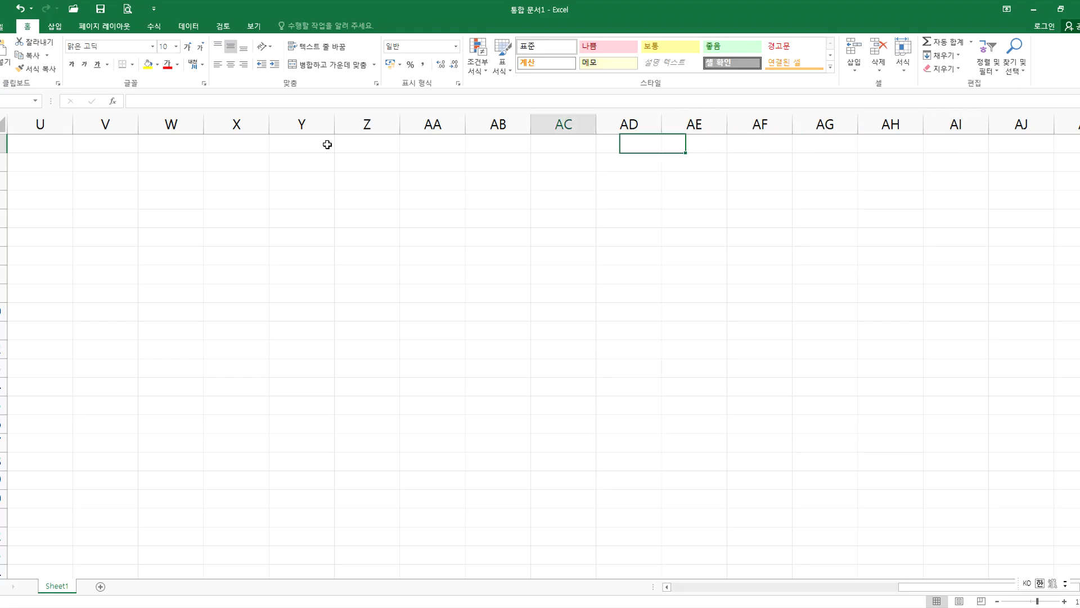
key(Right)
key(Right)
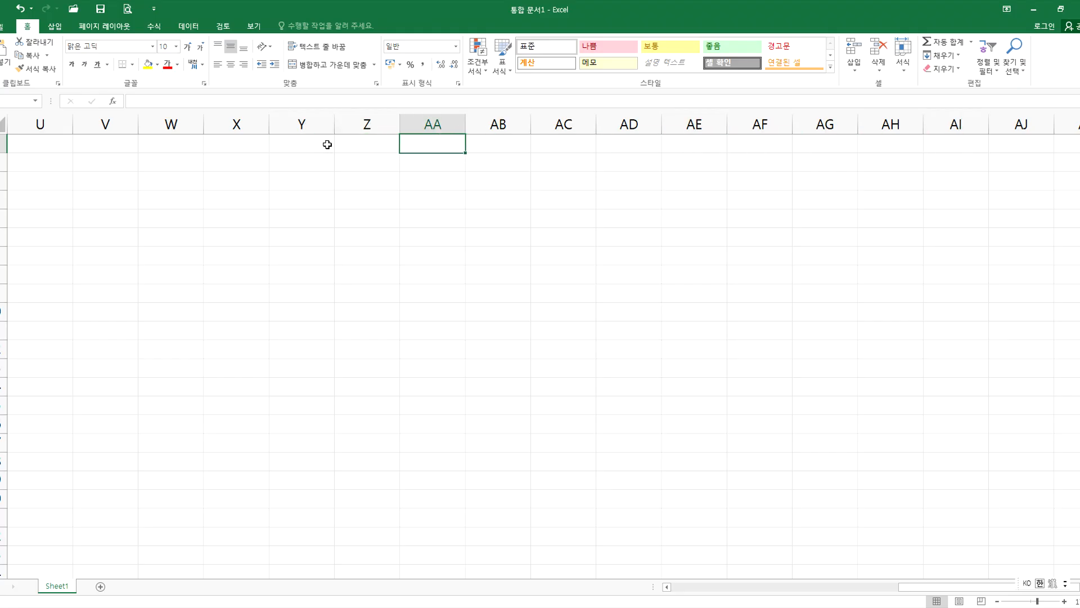
key(Right)
key(Right)
key(Right)
key(Right)
key(Right)
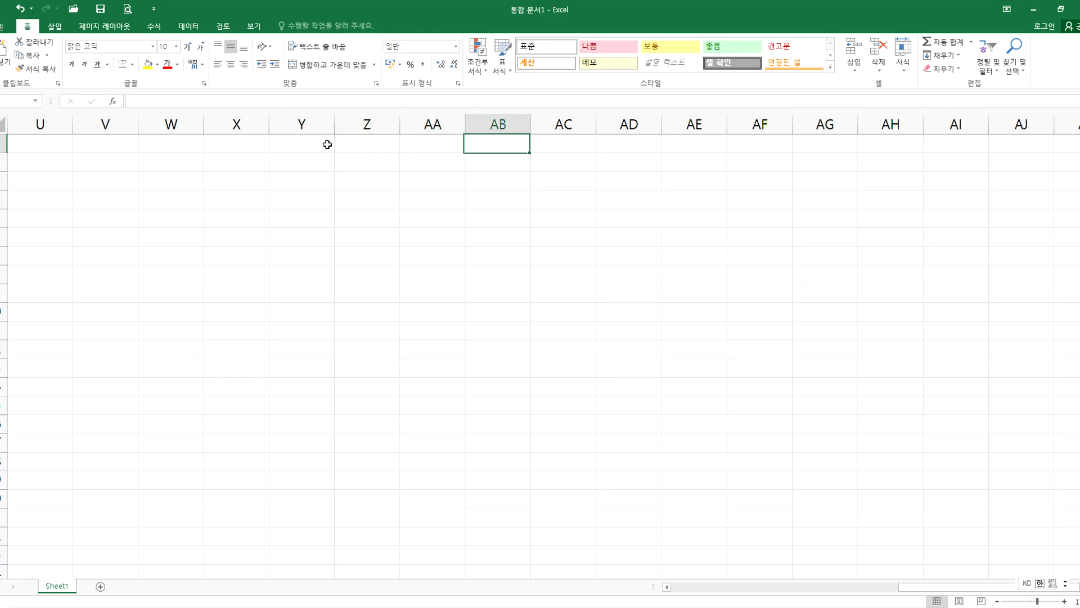
key(Right)
key(Right)
key(Right)
key(Right)
key(Right)
Step: Jump to the last column, XFD, in row 1 and return to cell A1
key(ctrl+Right)
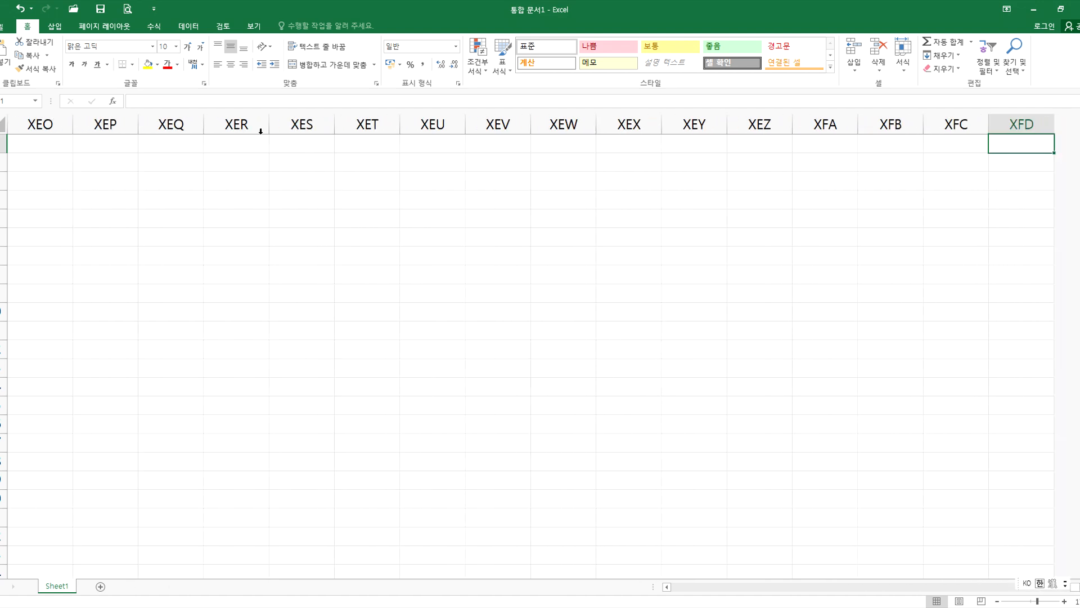
click(138, 148)
key(ctrl+Left)
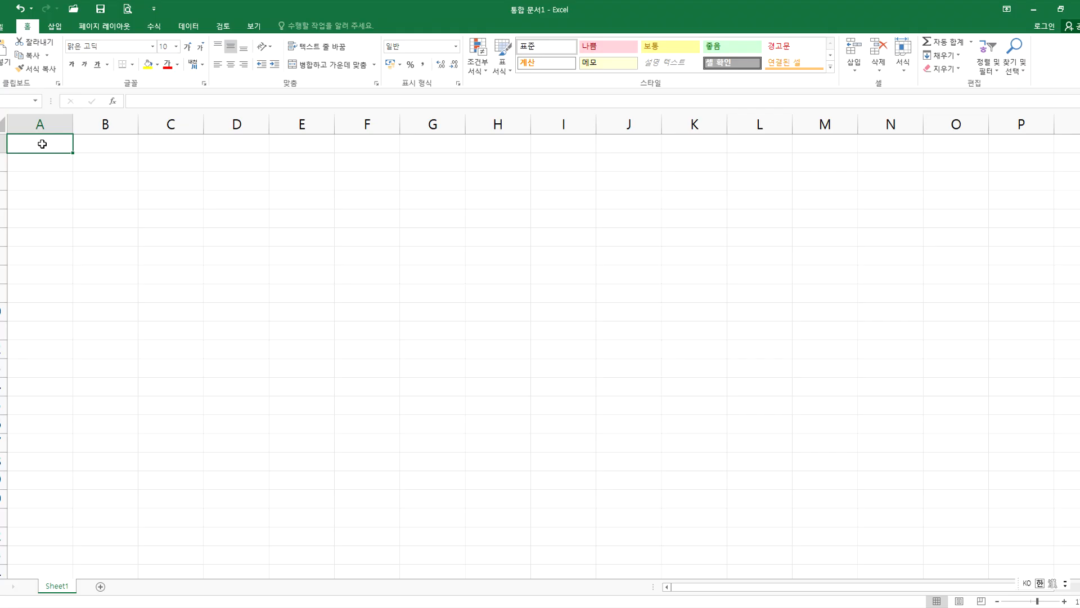
Step: Extend the selection from A1 to the sheet's last column and row, then reselect only A1
key(ctrl+shift+Right)
key(ctrl+shift+Down)
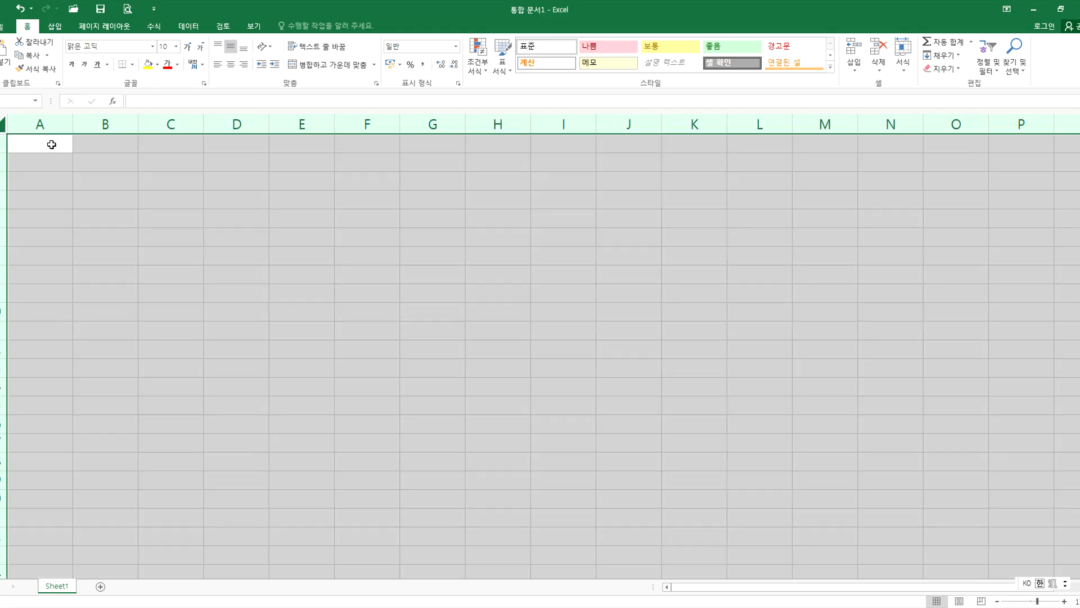
click(51, 145)
Step: Jump to the sheet's last cell, XFD1048576, and return to cell A1
key(ctrl+Right)
key(ctrl+Down)
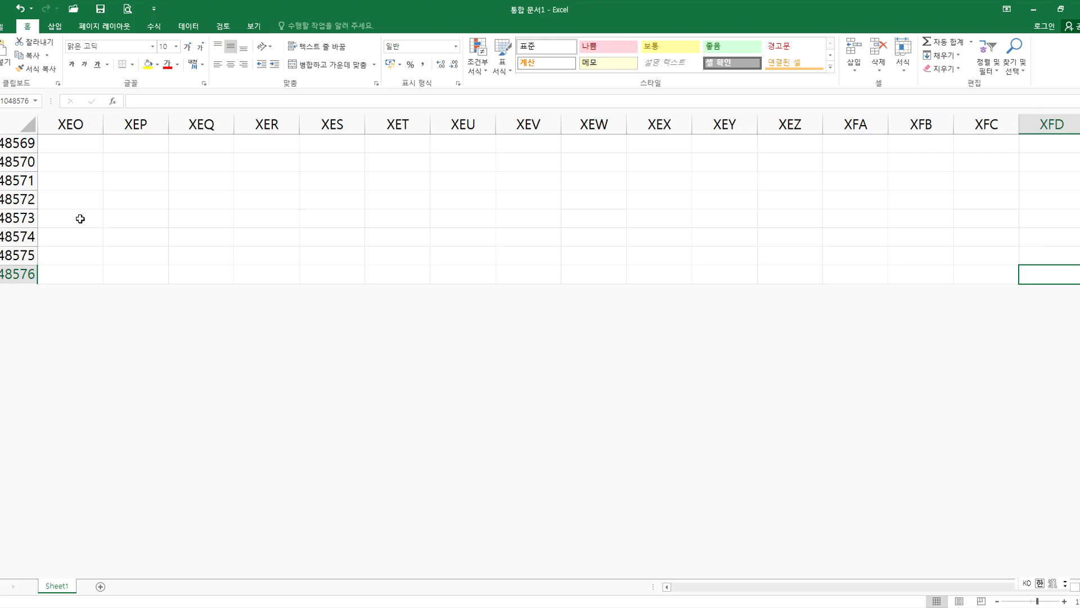
click(88, 157)
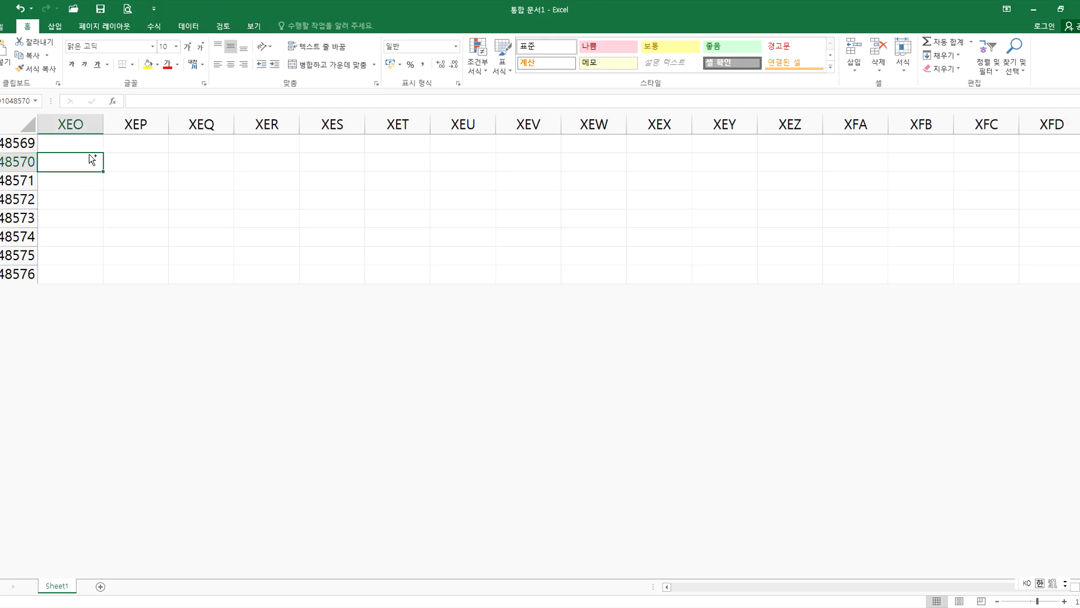
key(ctrl+Home)
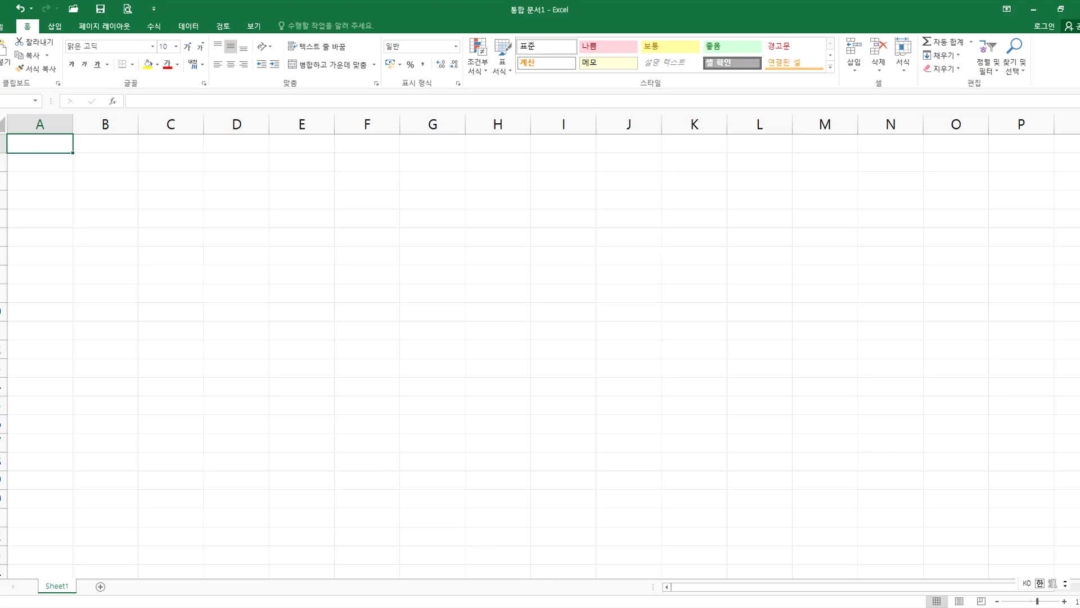
Step: Switch to Notepad to review the worksheet management topics, and return to the Excel workbook
key(alt+Tab)
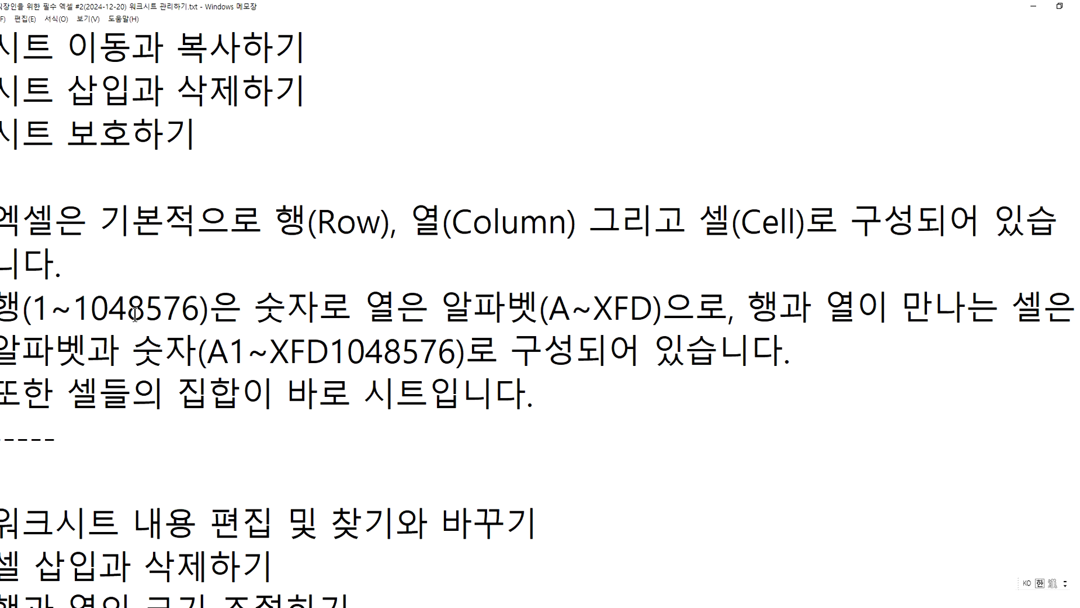
scroll(71, 196, up, 1)
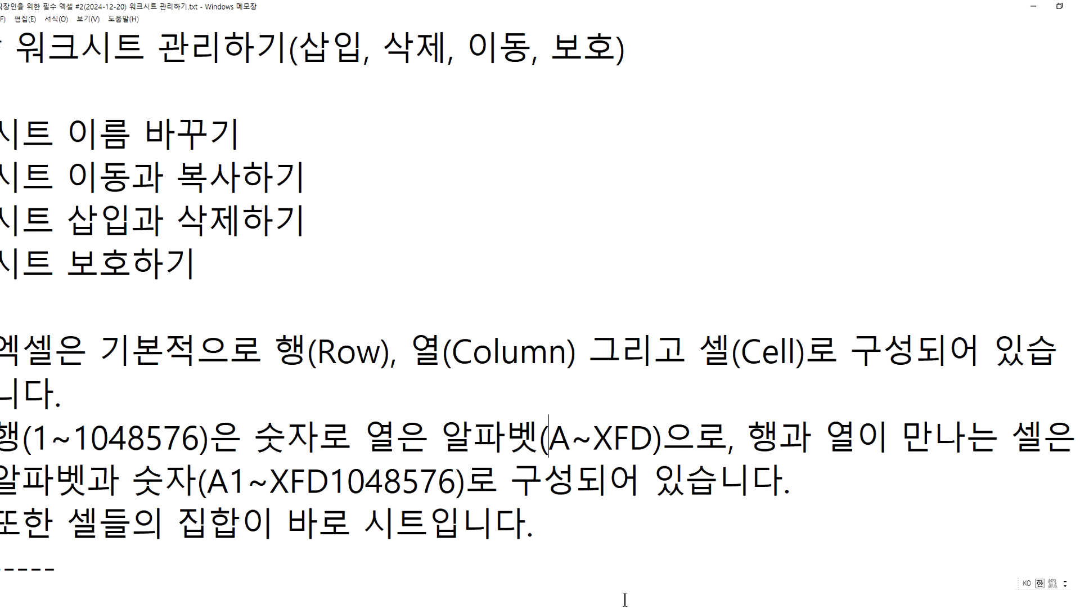
click(765, 607)
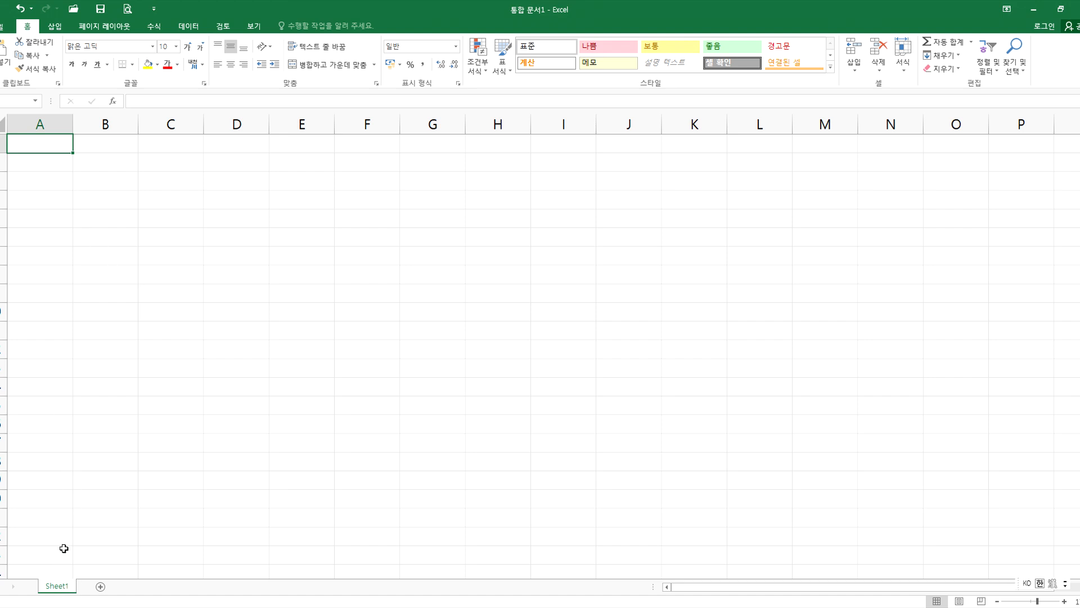
key(ctrl+u)
click(434, 607)
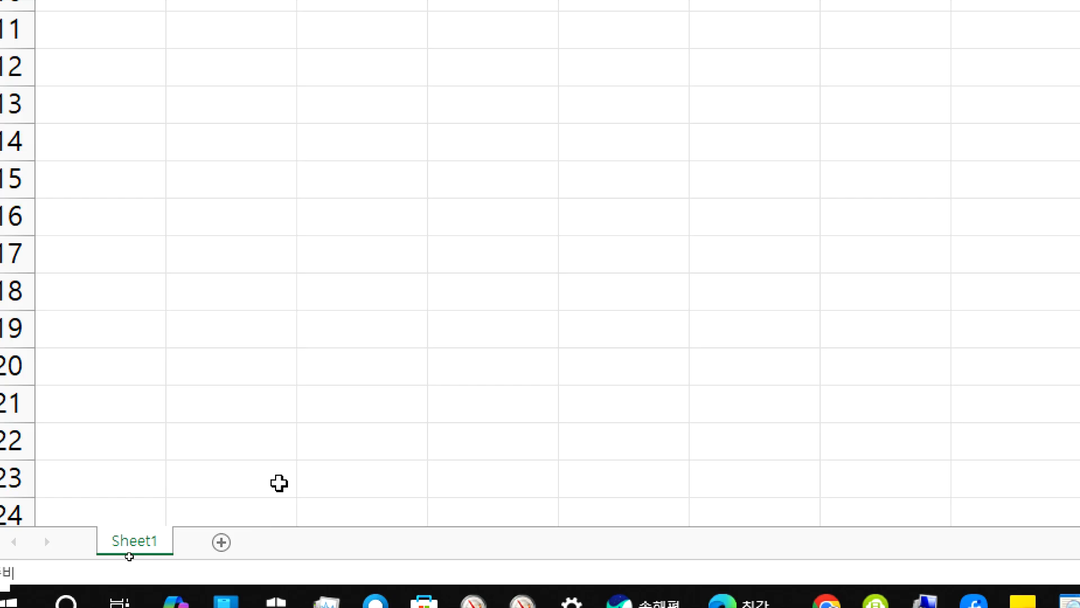
Step: Add two new worksheets, Sheet2 and Sheet3, after Sheet1
click(221, 542)
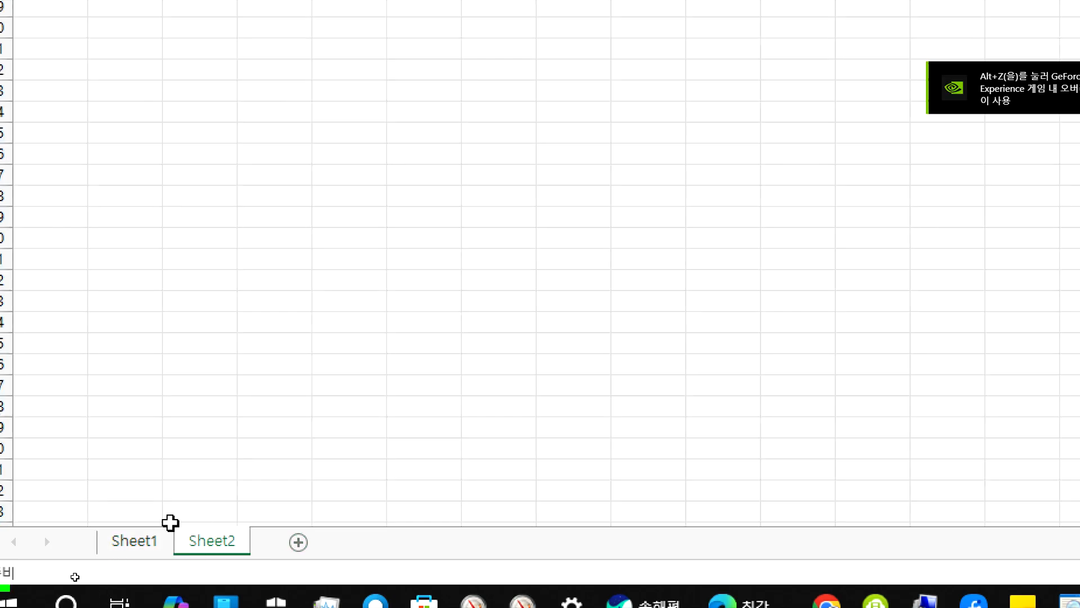
click(299, 540)
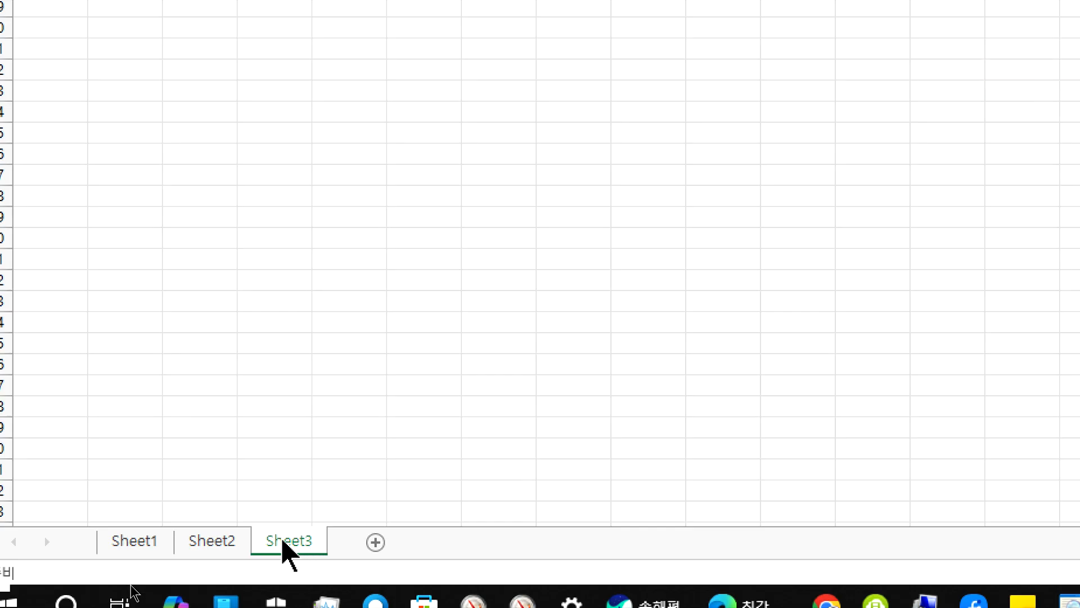
Step: Review the sheet types that can be inserted at Sheet3, and try to insert a chart (차트) sheet
right_click(283, 545)
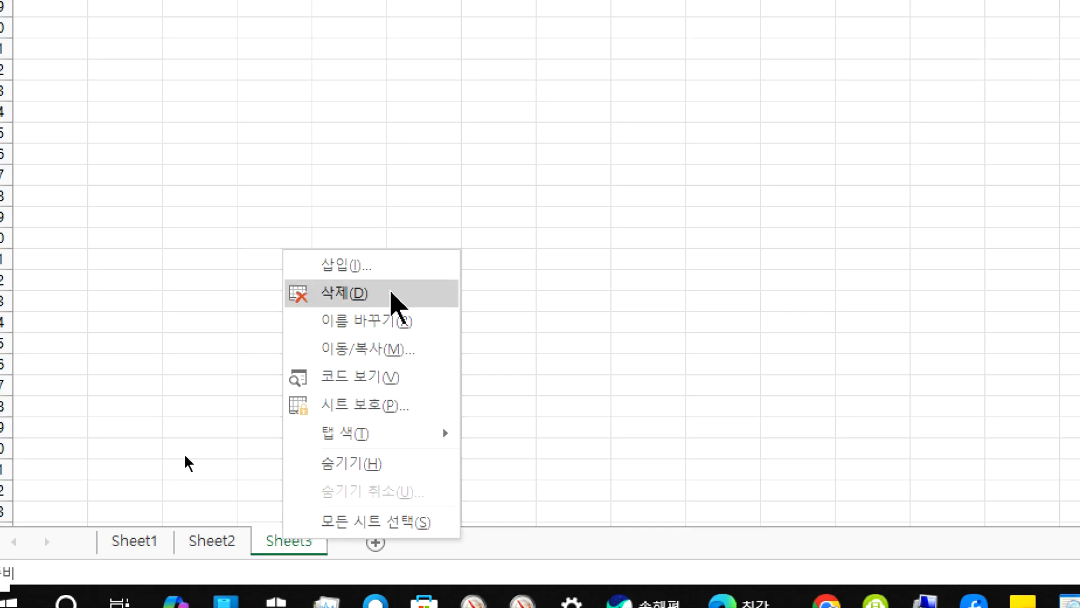
click(387, 269)
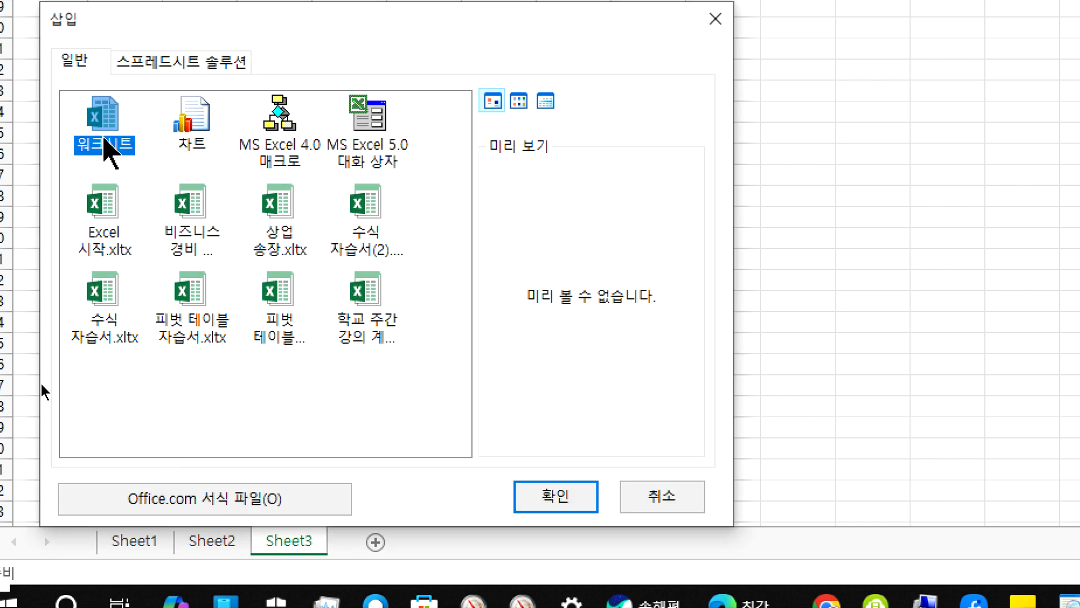
click(284, 159)
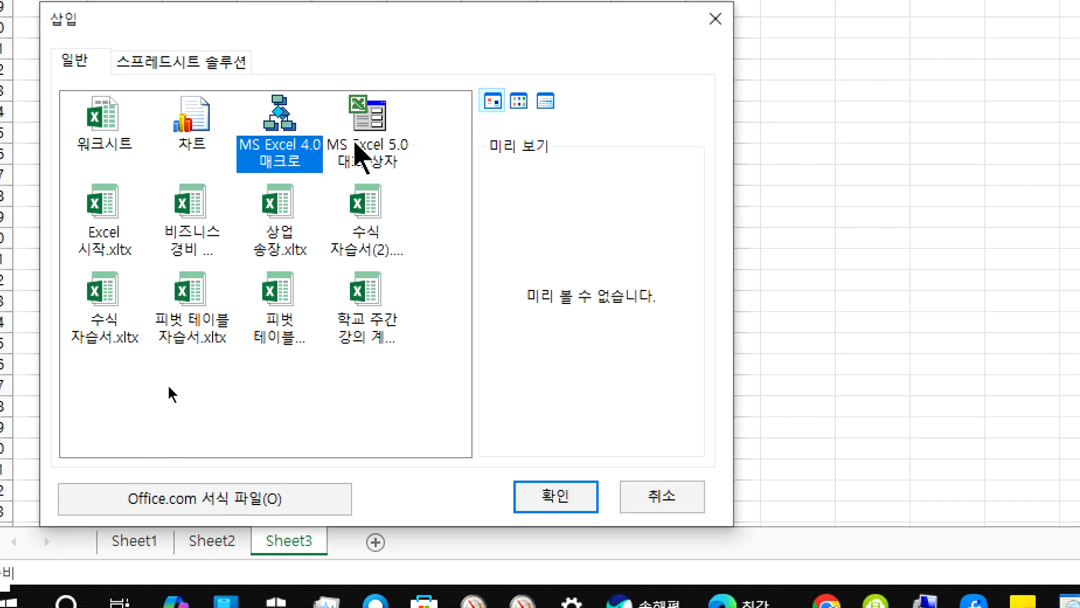
click(365, 155)
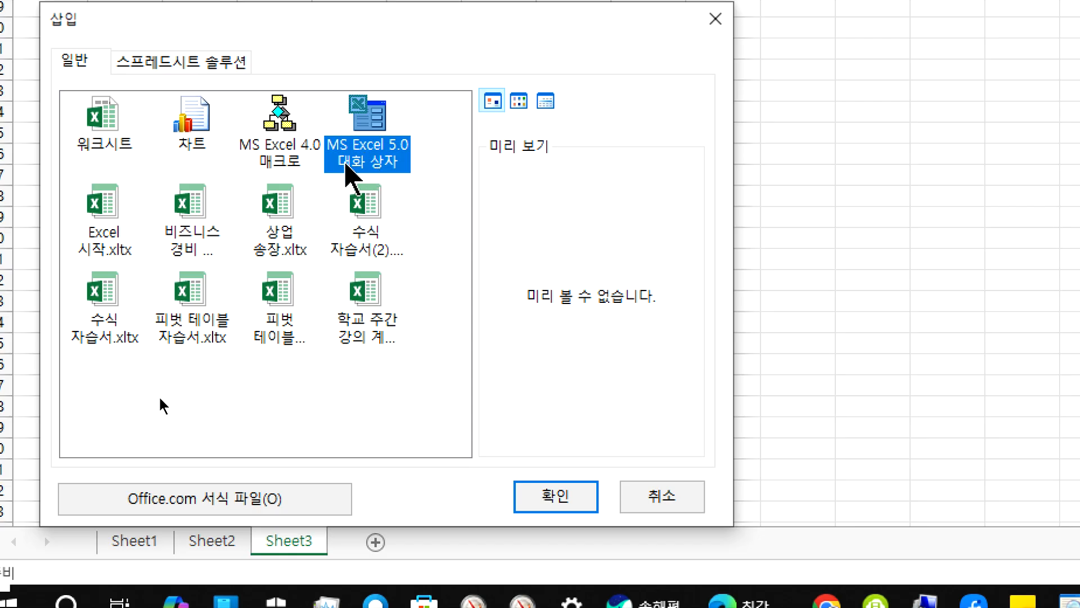
click(203, 138)
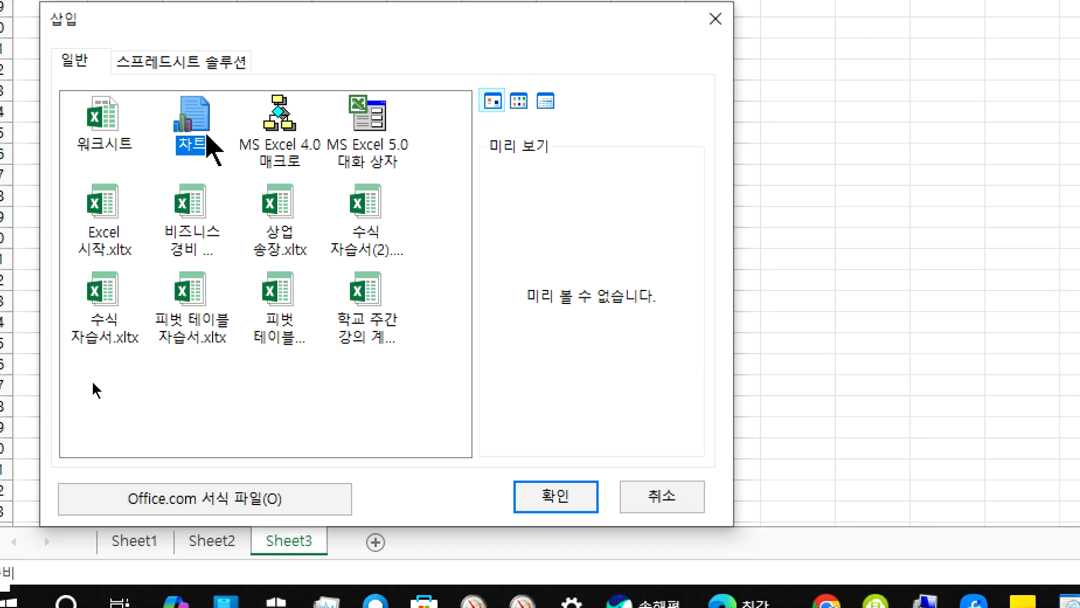
click(559, 498)
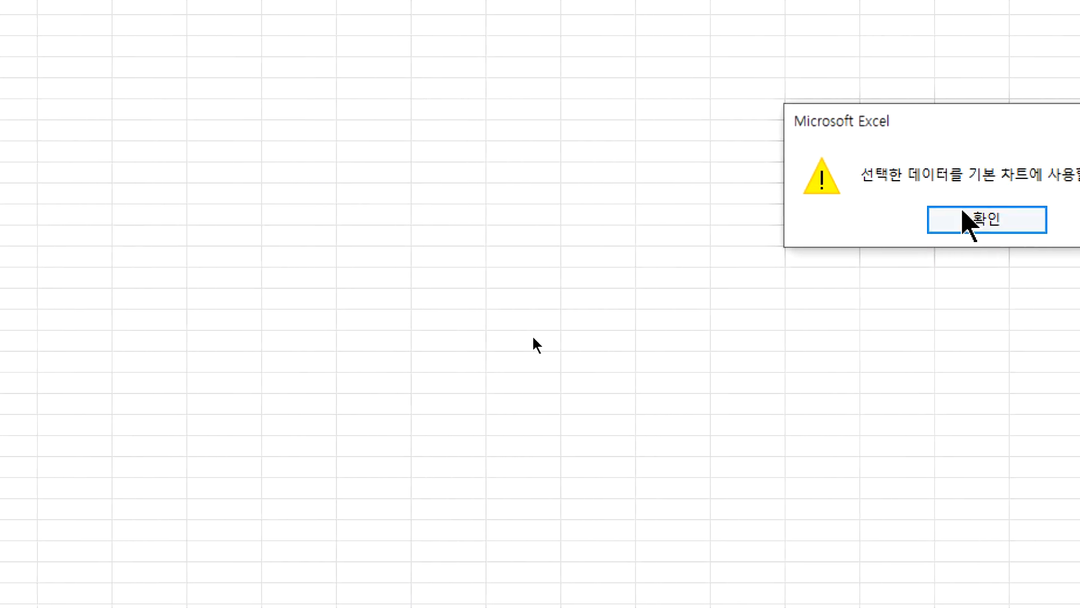
click(964, 222)
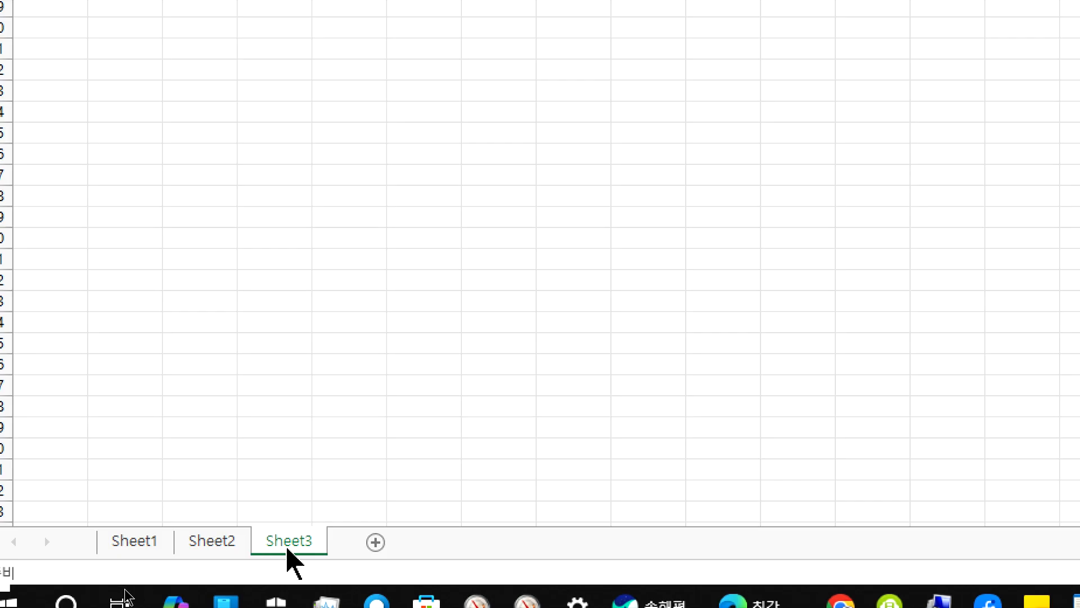
Step: Delete Sheet3 from the workbook
right_click(284, 554)
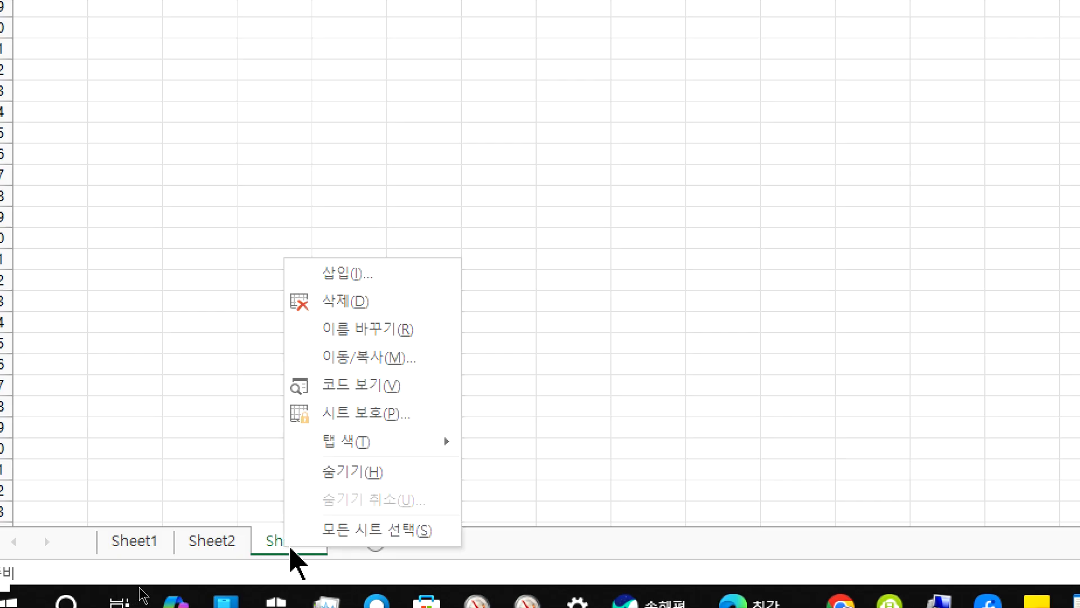
click(349, 304)
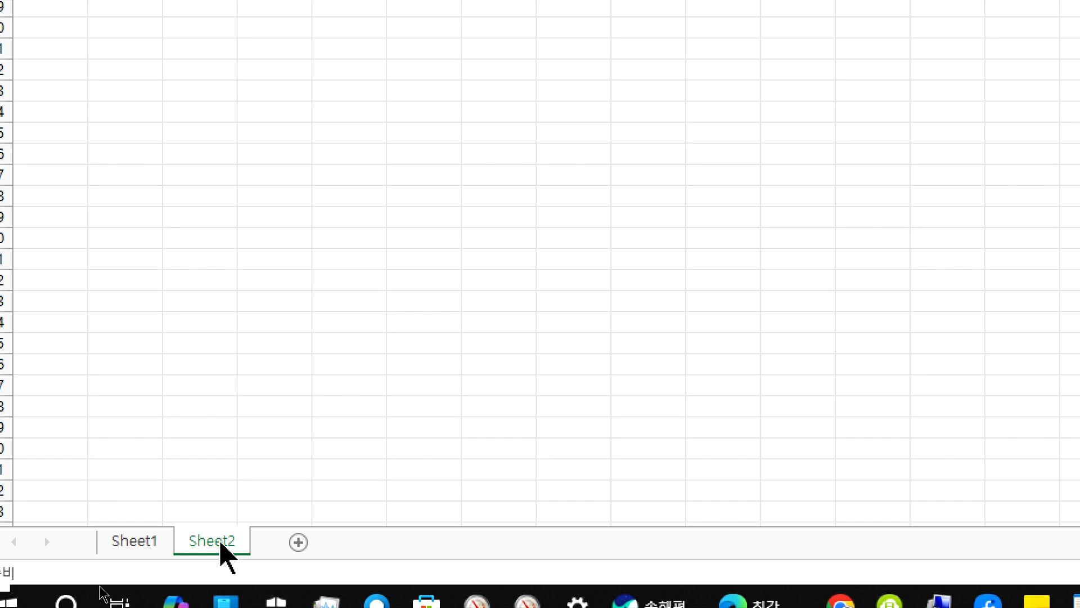
right_click(221, 544)
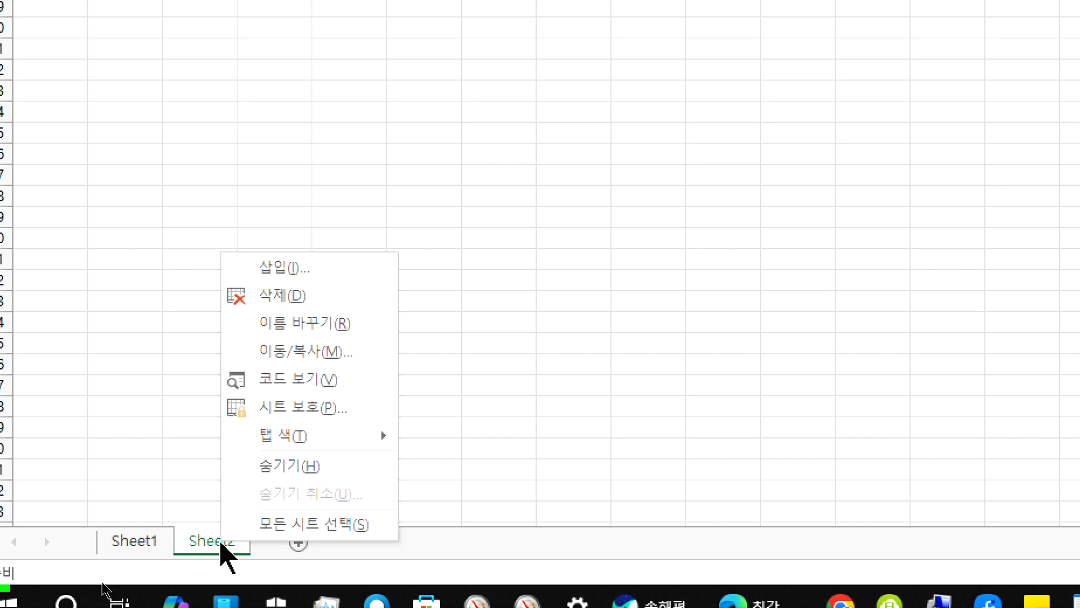
click(156, 554)
Step: On Sheet1, fill the range A2:C6 with the text "sdfd" in one entry
click(143, 545)
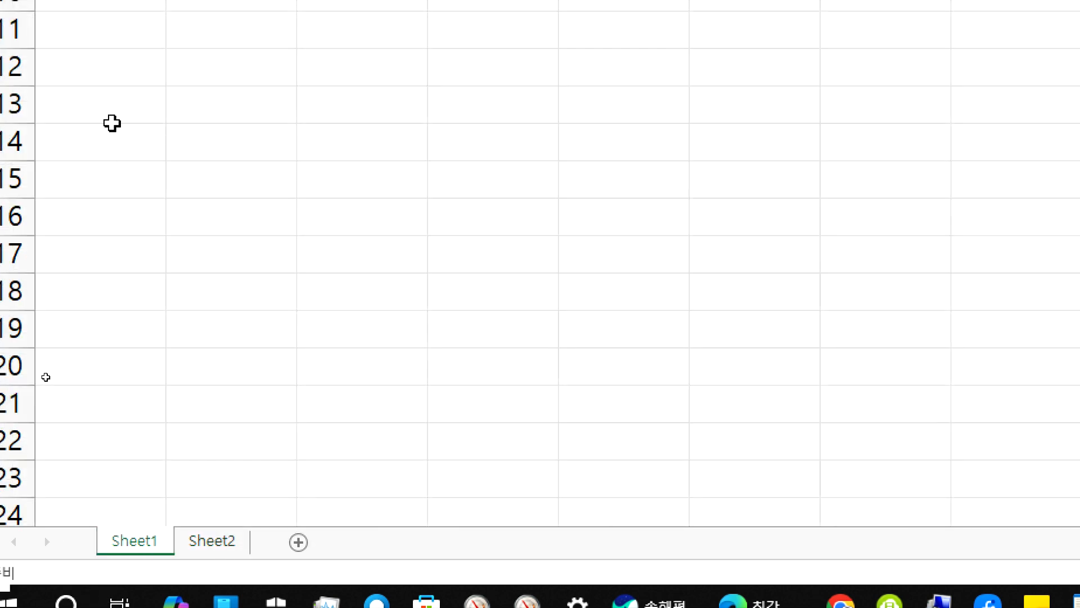
drag(103, 205, 338, 355)
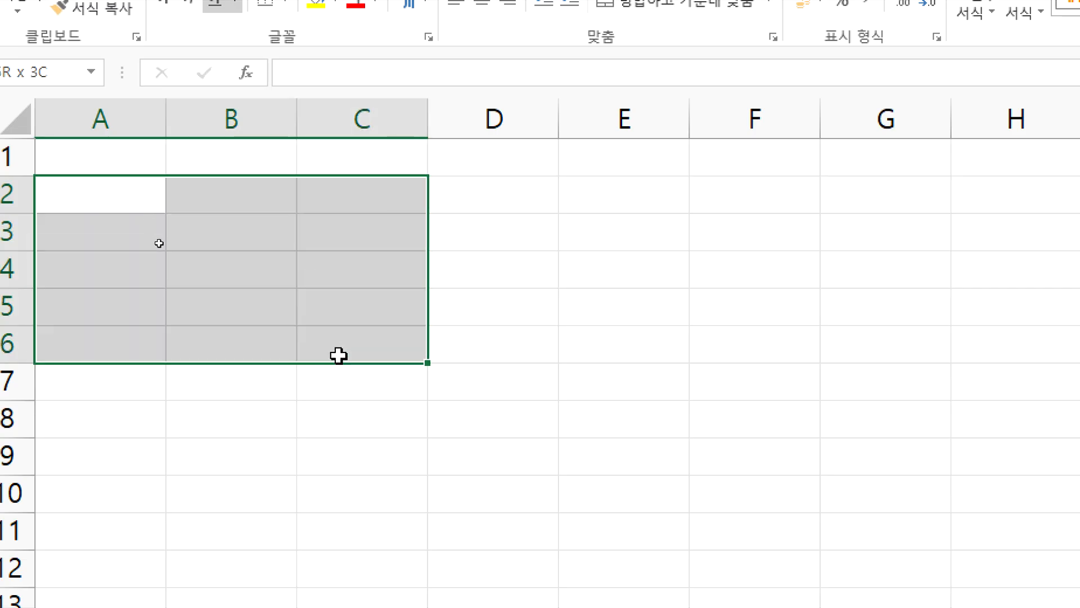
text(sdfd)
key(ctrl+Return)
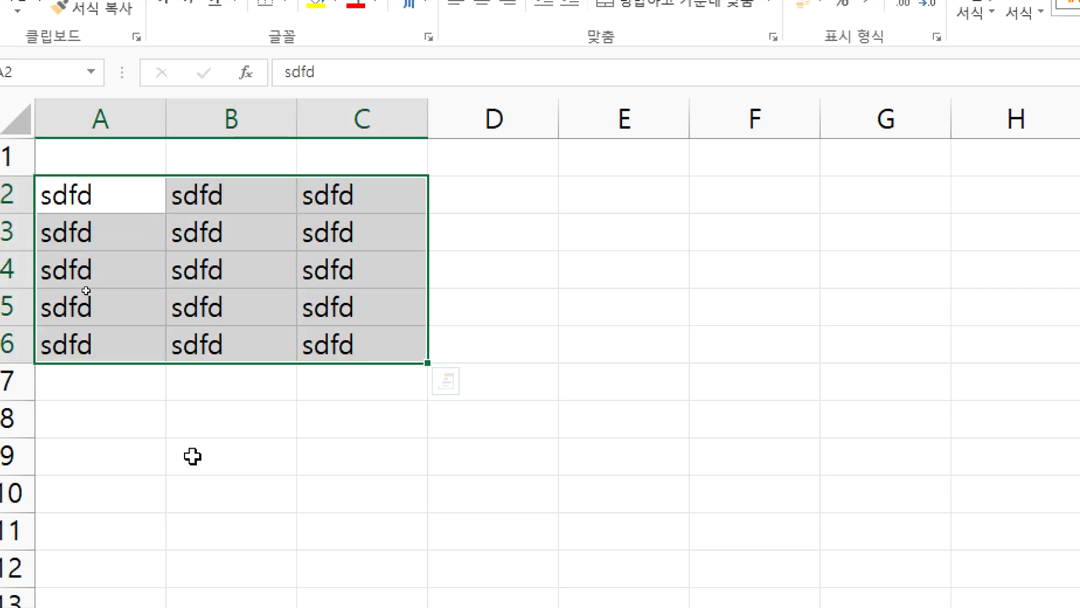
click(193, 450)
Step: Delete Sheet1 together with its data, confirming the permanent deletion
scroll(193, 450, down, 3)
right_click(154, 543)
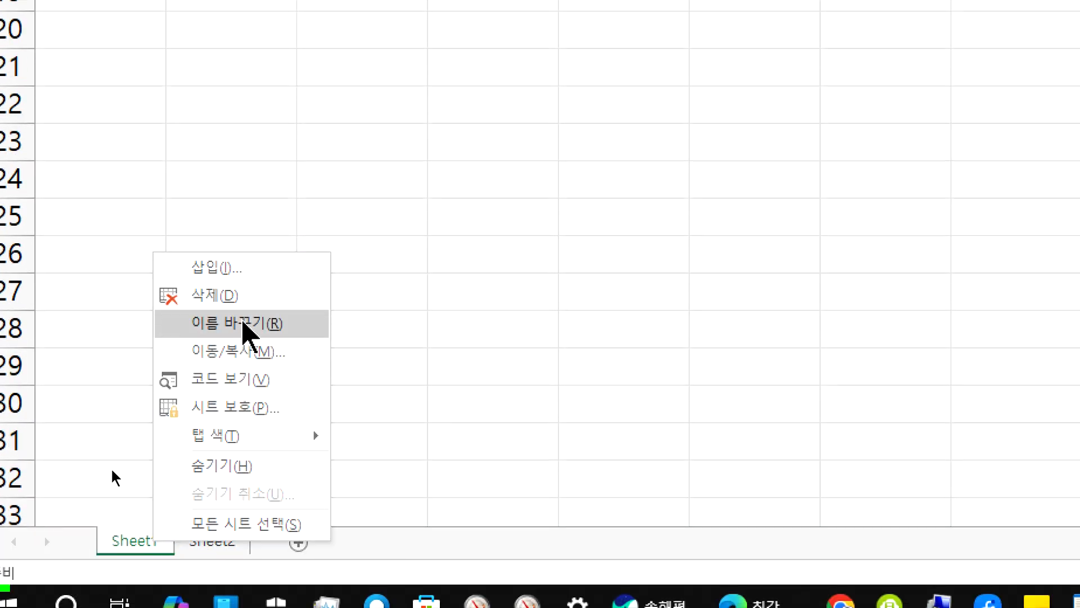
click(243, 297)
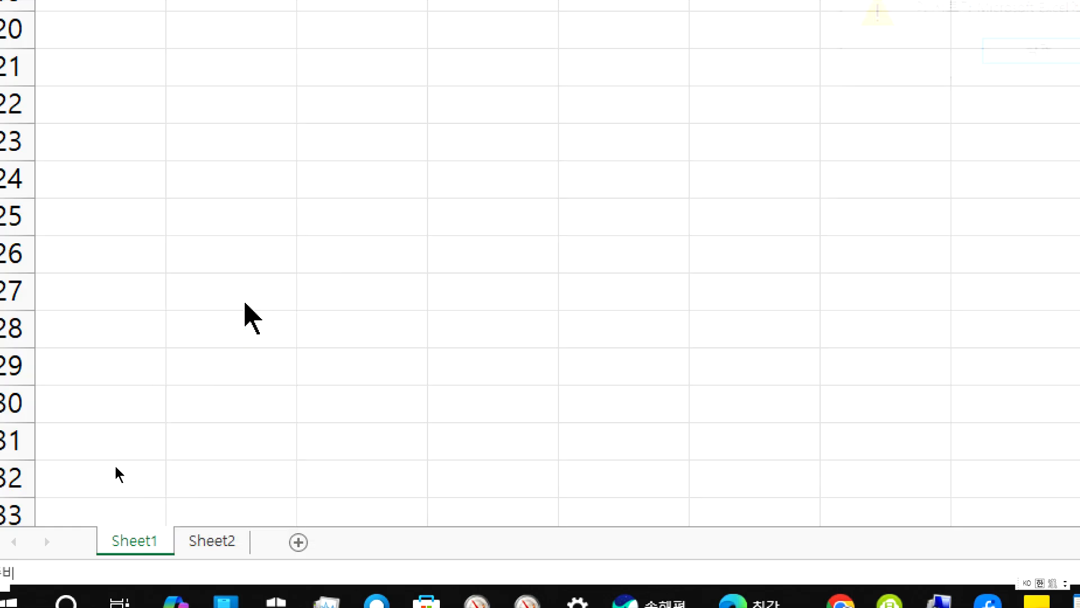
drag(820, 216, 333, 108)
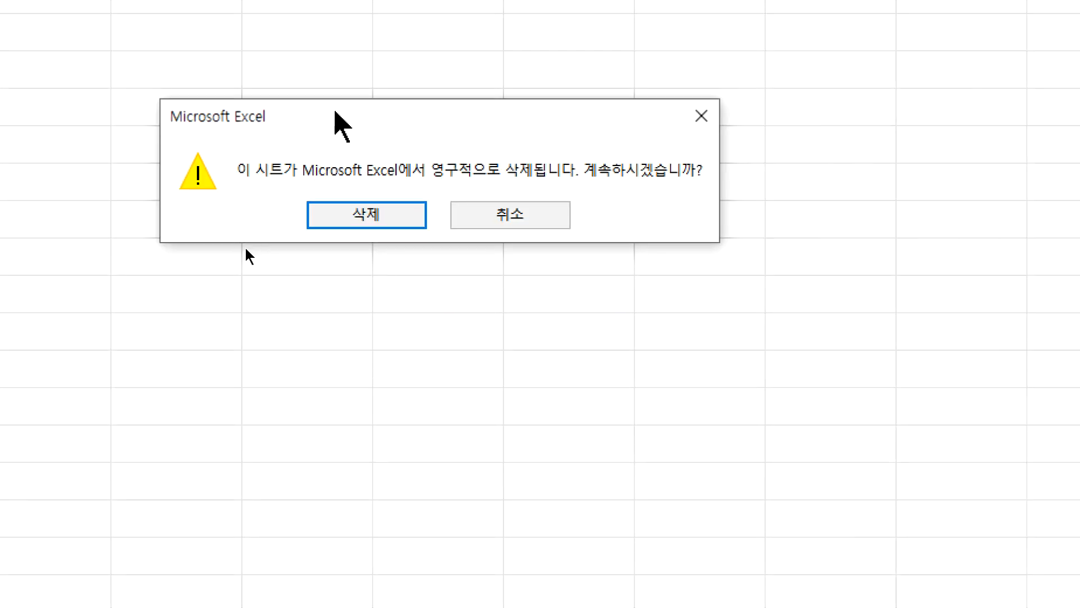
click(374, 219)
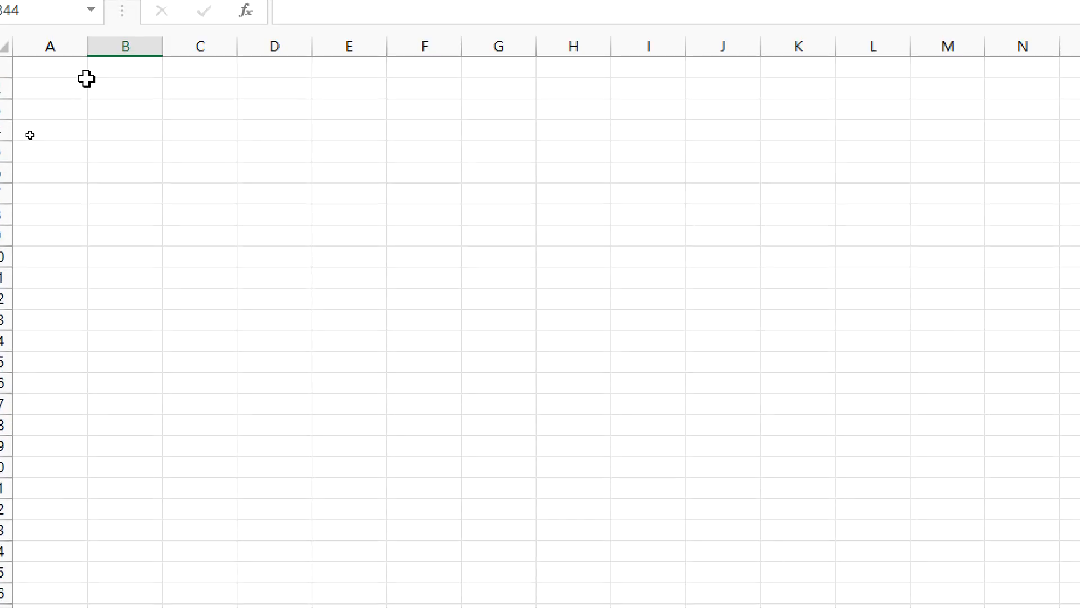
Step: Try to delete Sheet2, the only remaining sheet in the workbook
click(68, 93)
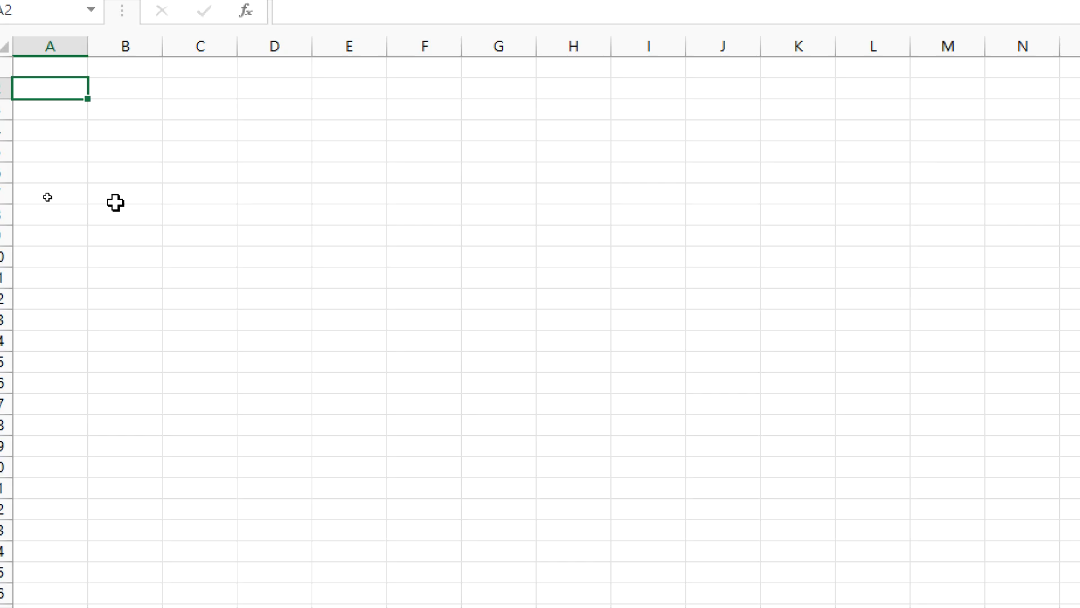
click(126, 88)
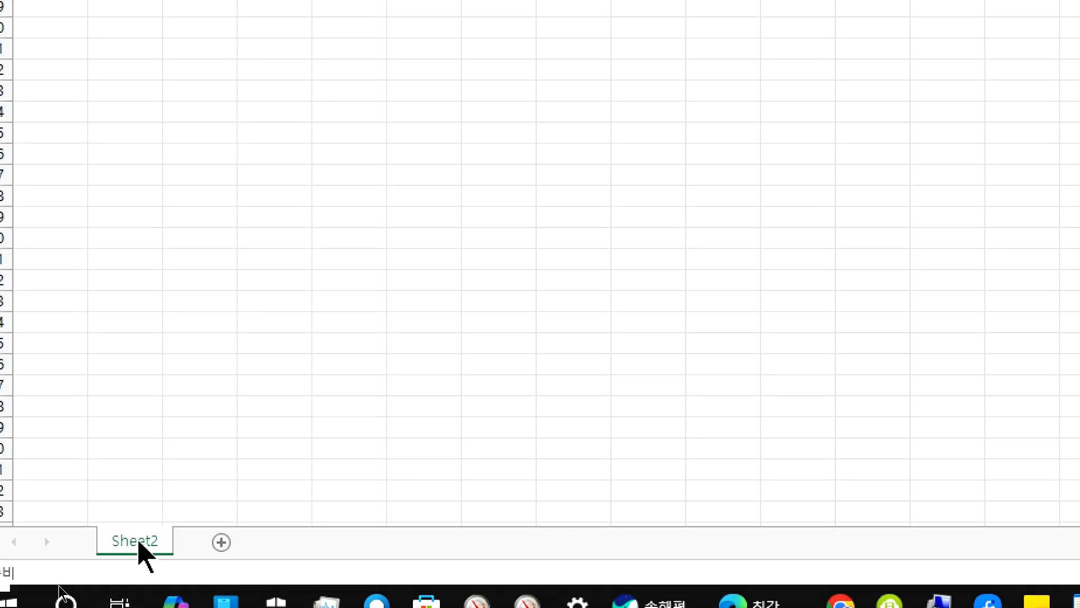
right_click(139, 545)
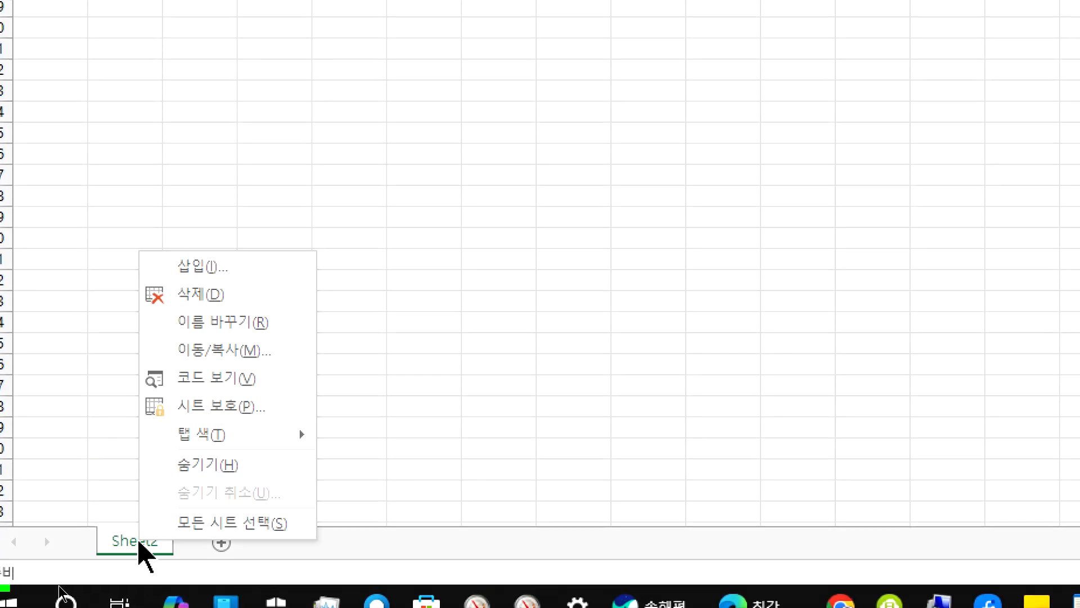
click(240, 298)
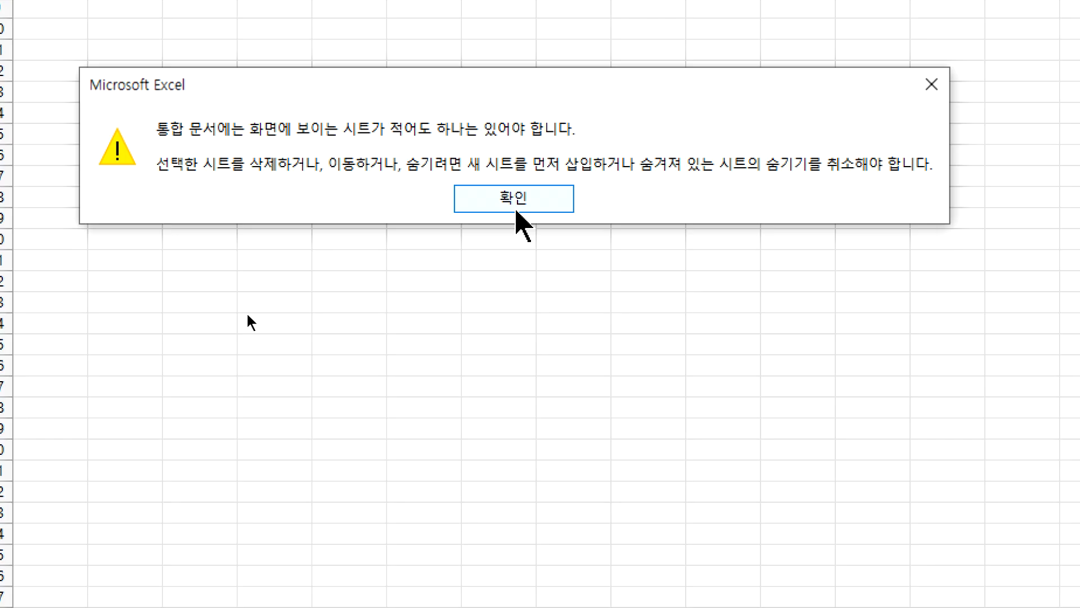
click(516, 213)
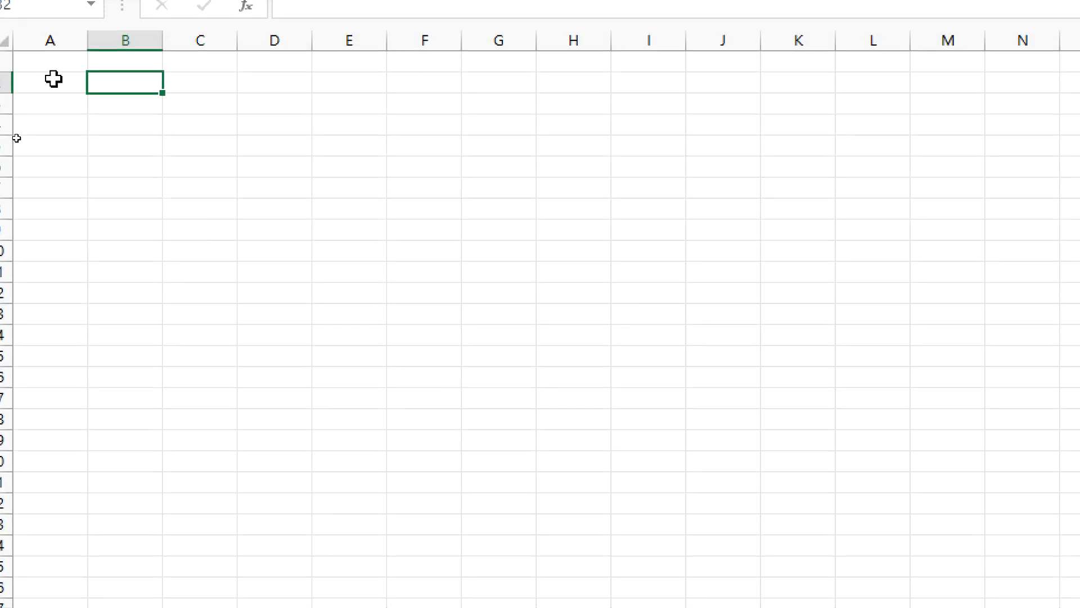
click(59, 79)
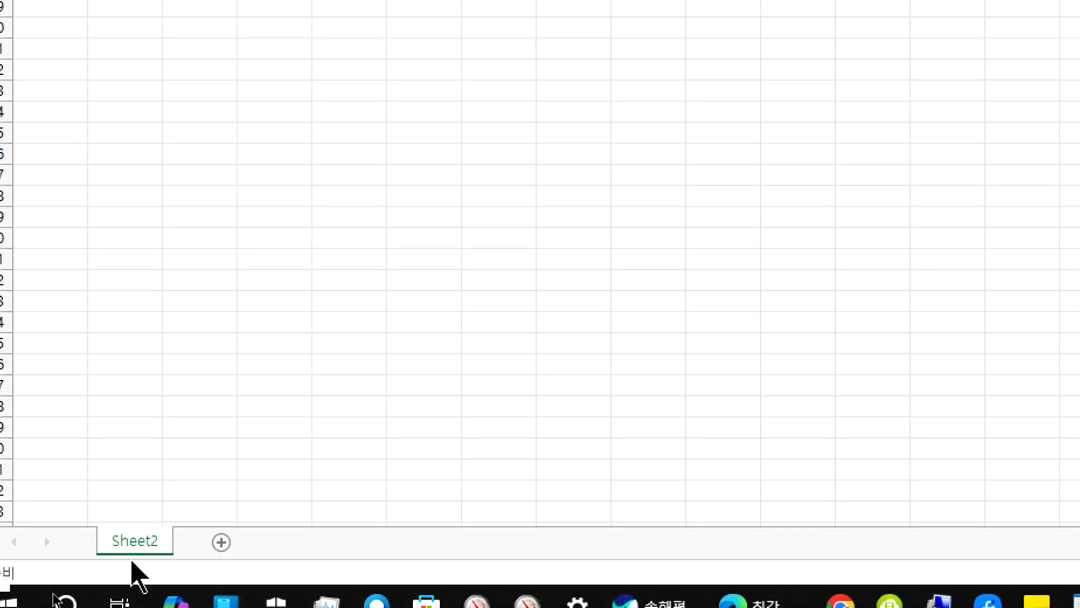
Step: Add a new worksheet after Sheet2, and insert another one directly between the two
click(222, 544)
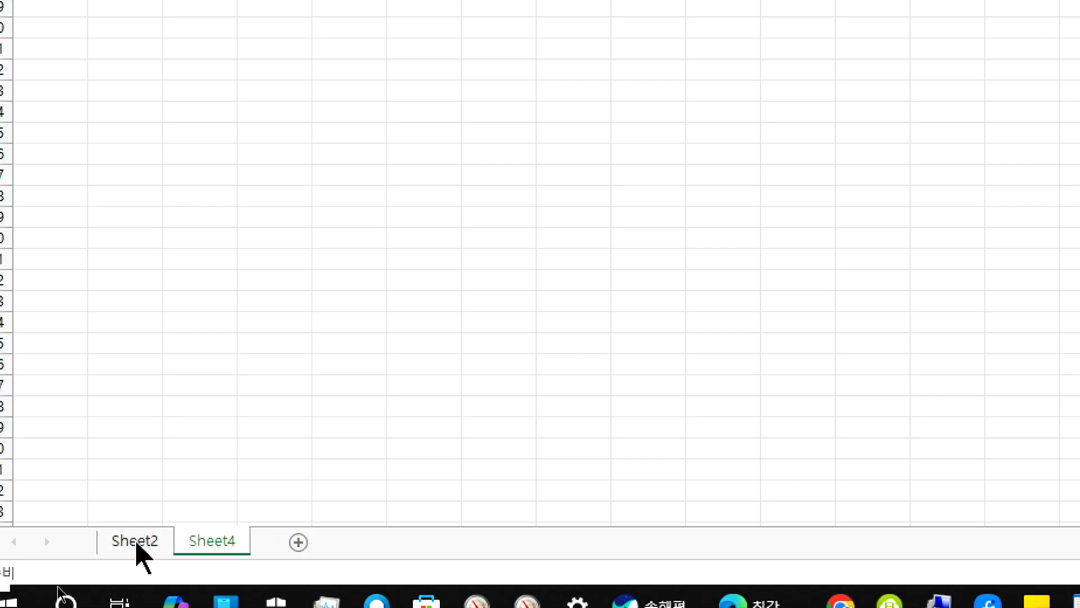
click(137, 542)
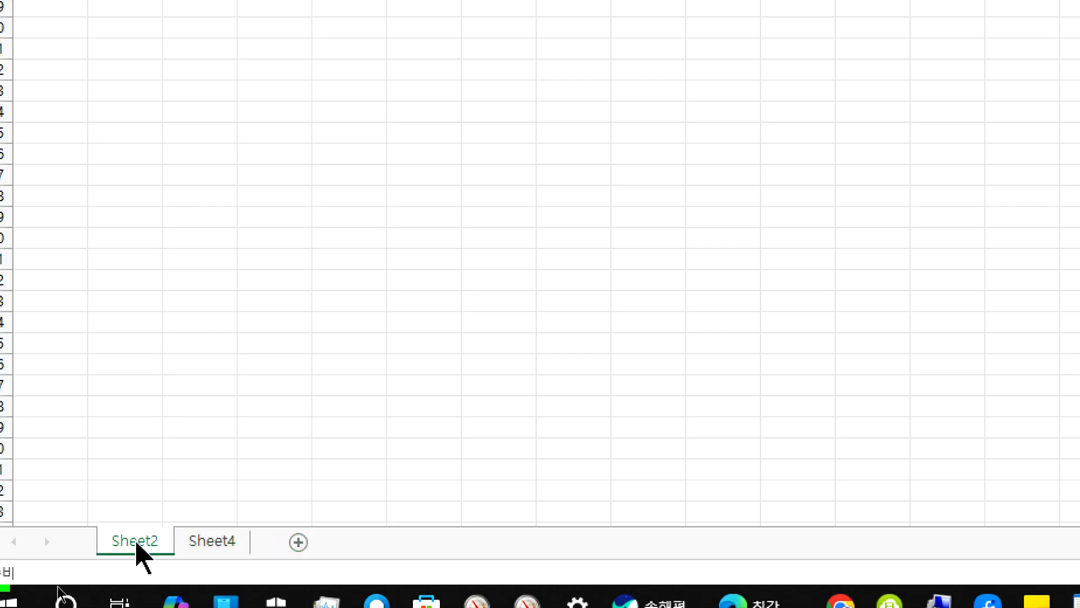
click(298, 542)
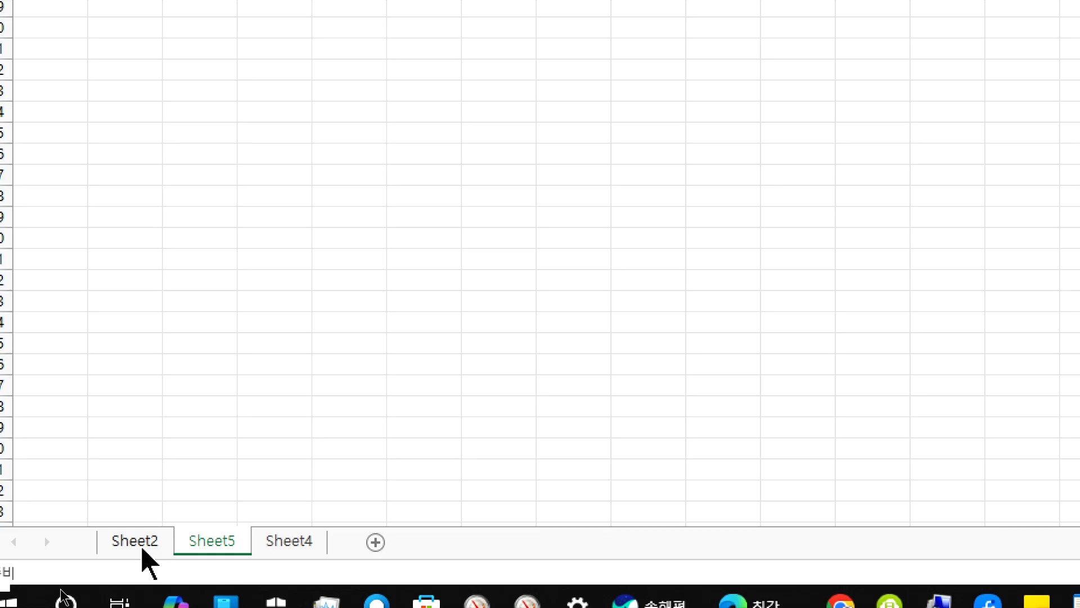
Step: Switch between the sheets to compare their order, and move Sheet5 to the end after Sheet4
click(141, 549)
click(291, 548)
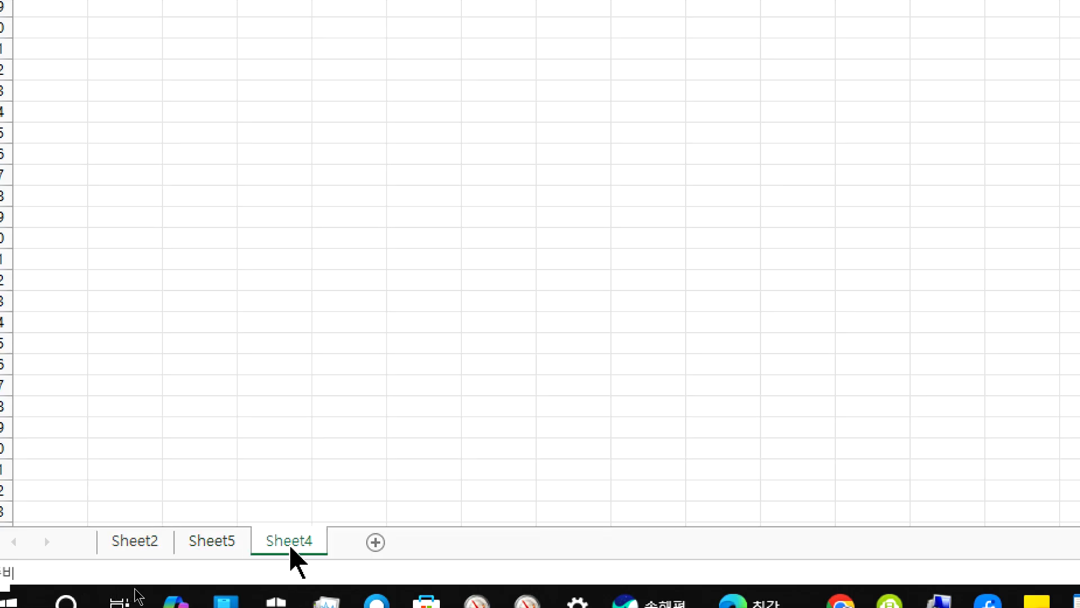
click(141, 543)
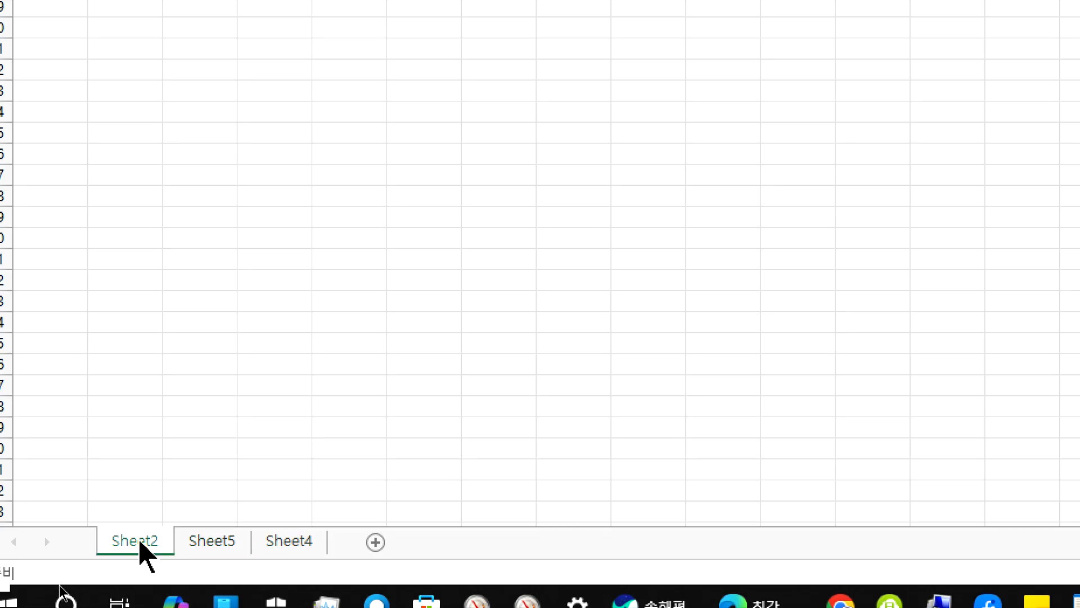
click(228, 542)
drag(205, 544, 333, 544)
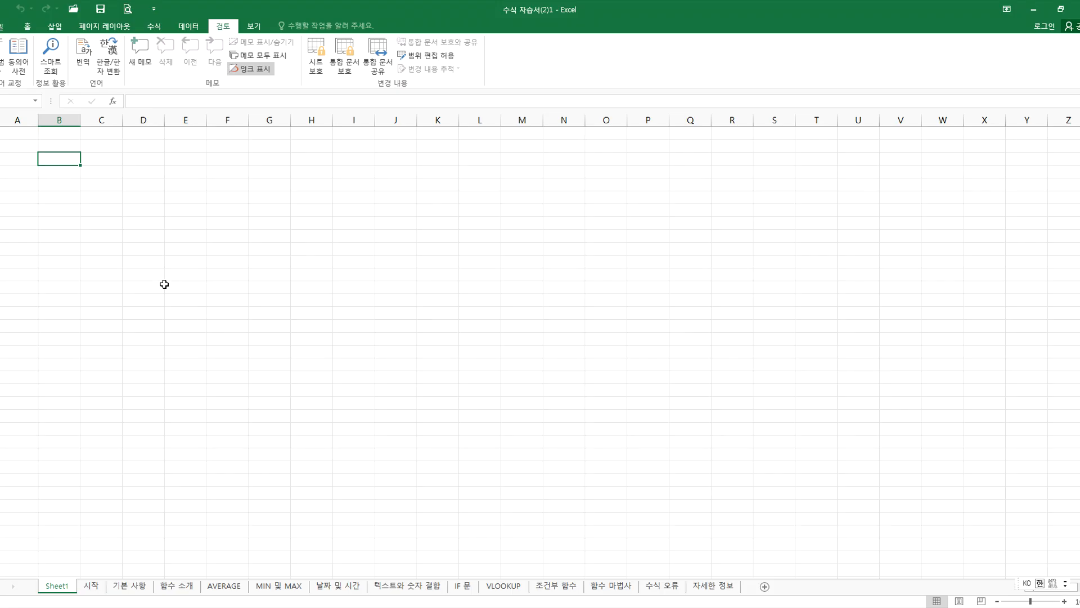
Step: View the 시작 and 기본 사항 sheets of the formula tutorial workbook, and return to Sheet1
click(90, 587)
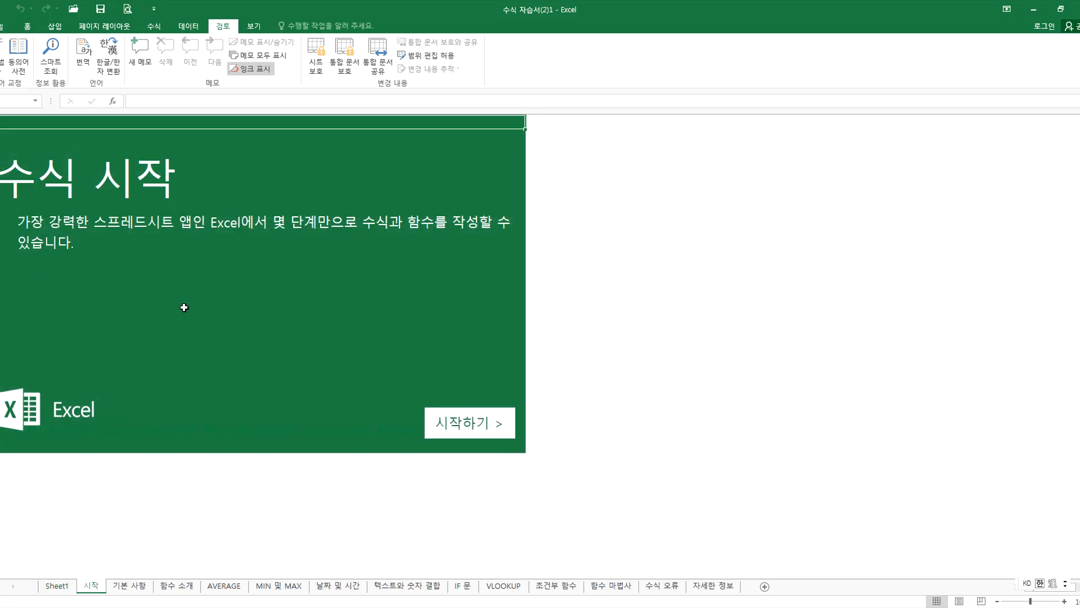
click(128, 585)
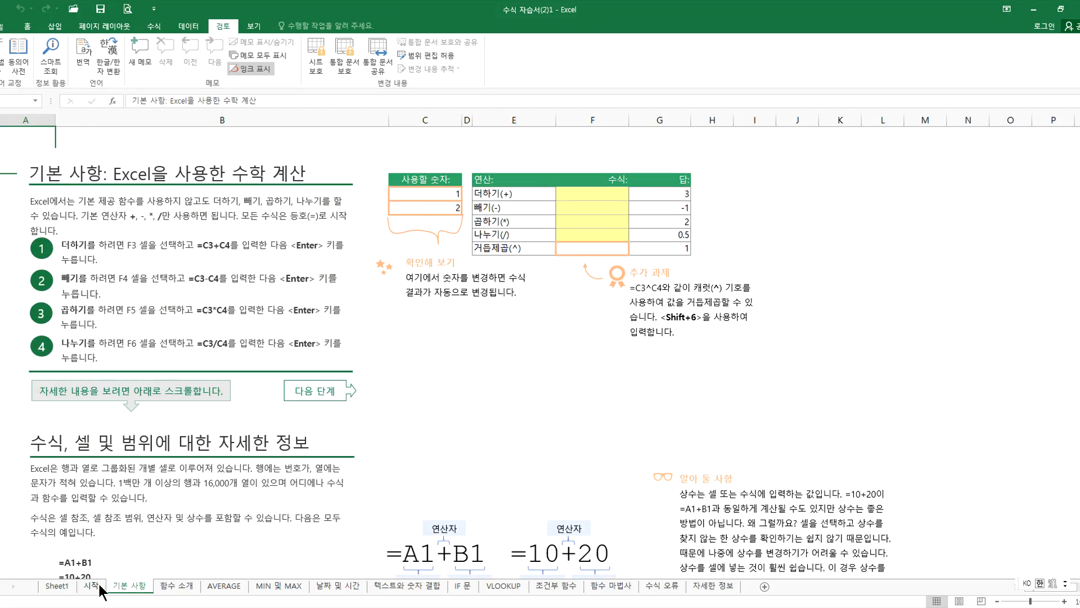
click(92, 585)
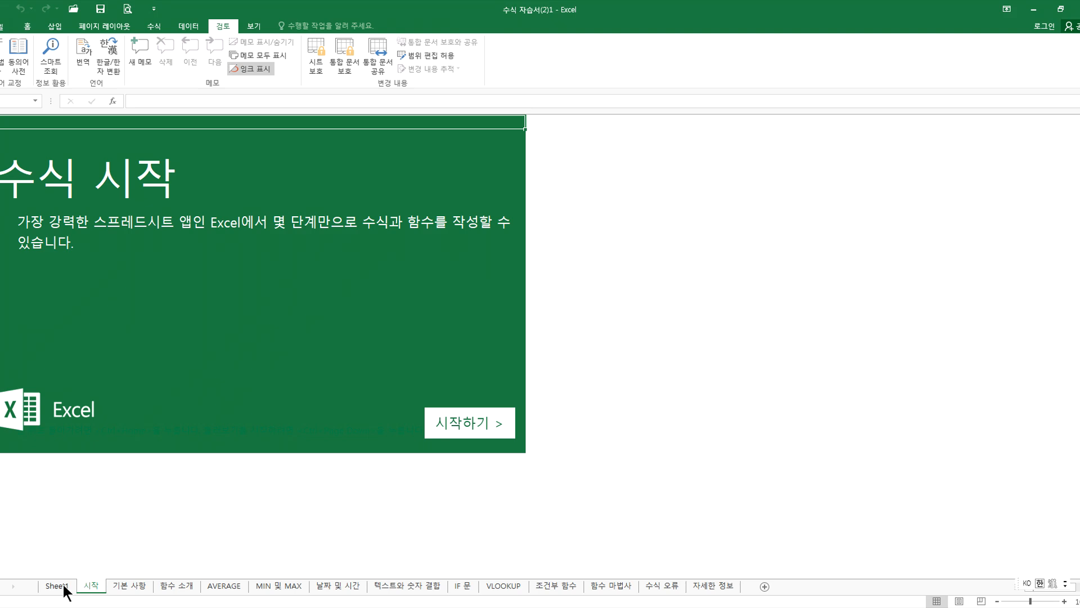
click(59, 586)
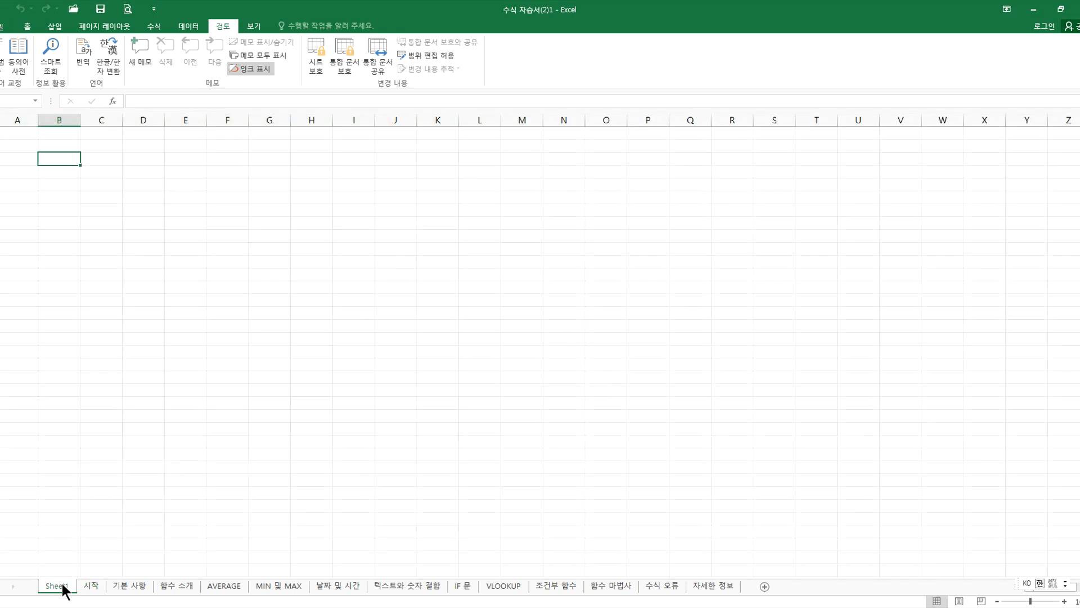
Step: Open the gallery of templates for creating a new workbook
click(4, 26)
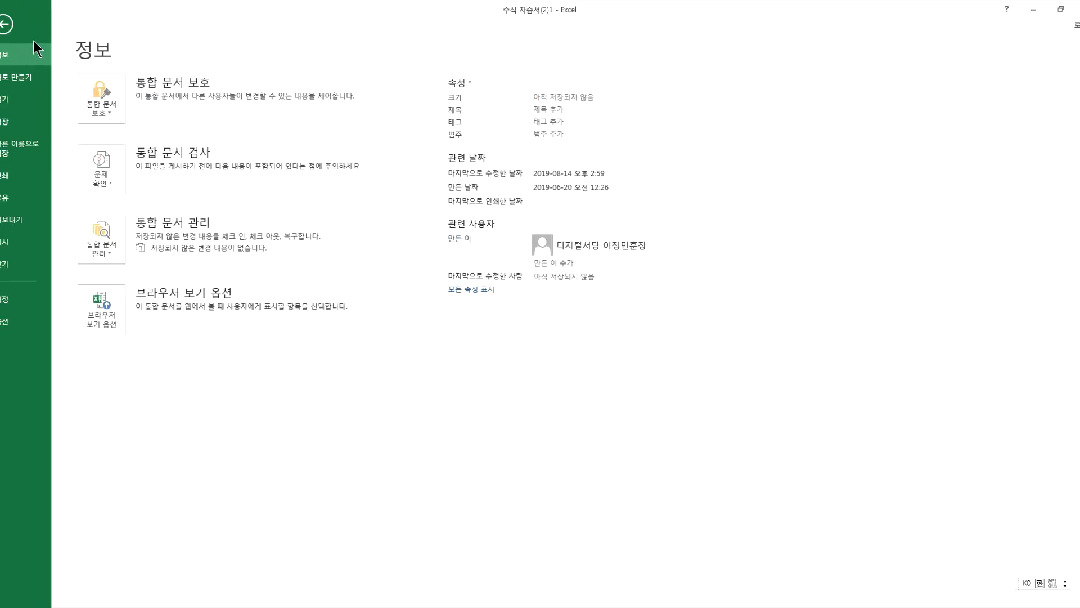
click(22, 77)
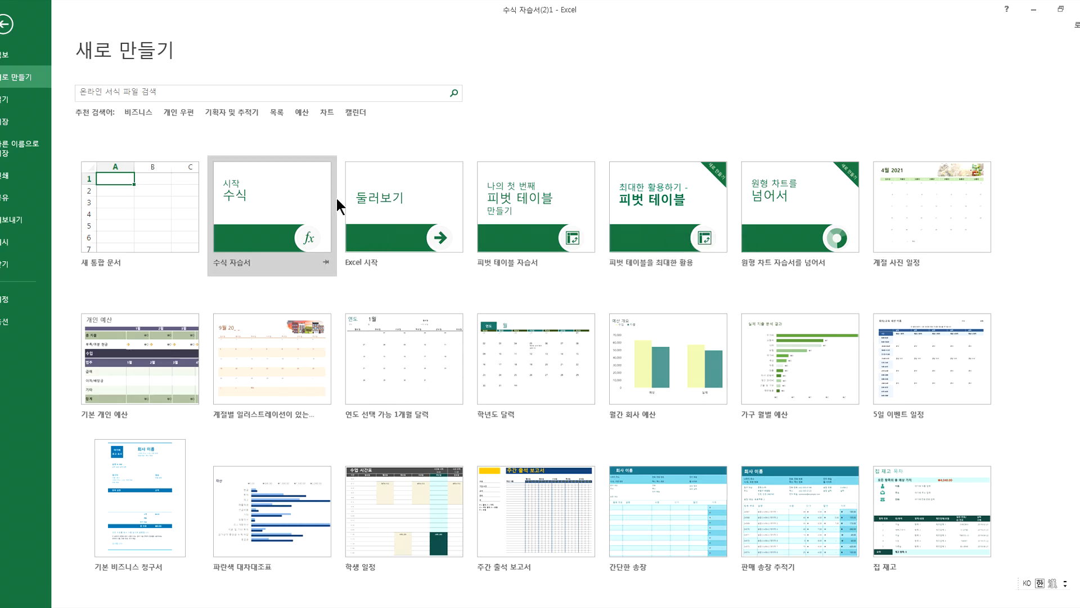
Step: Return to the formula tutorial workbook and look through its 시작 and 기본 사항 sheets
click(268, 195)
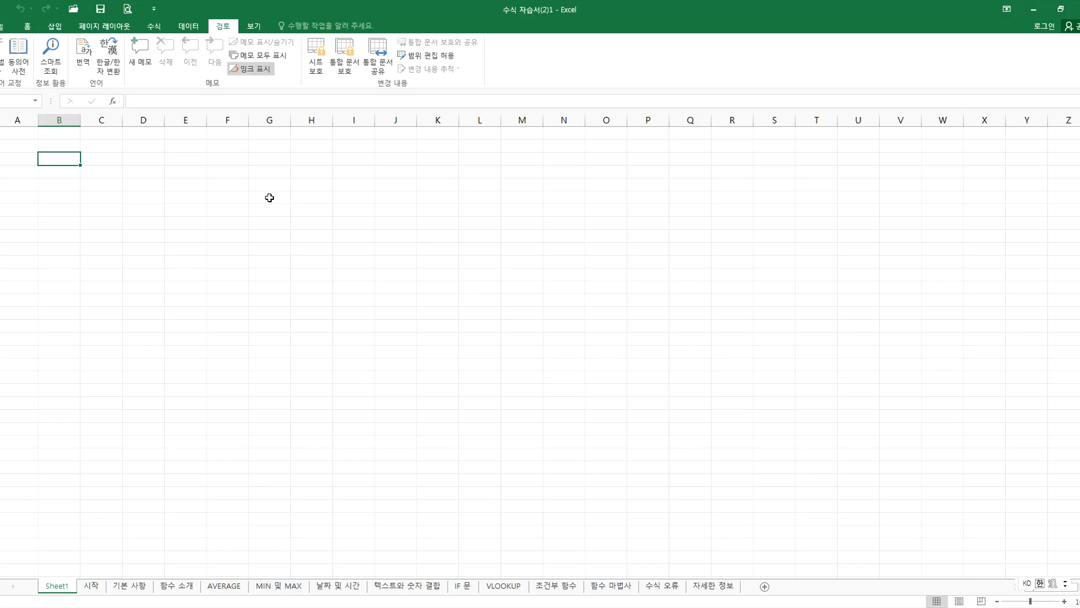
click(91, 587)
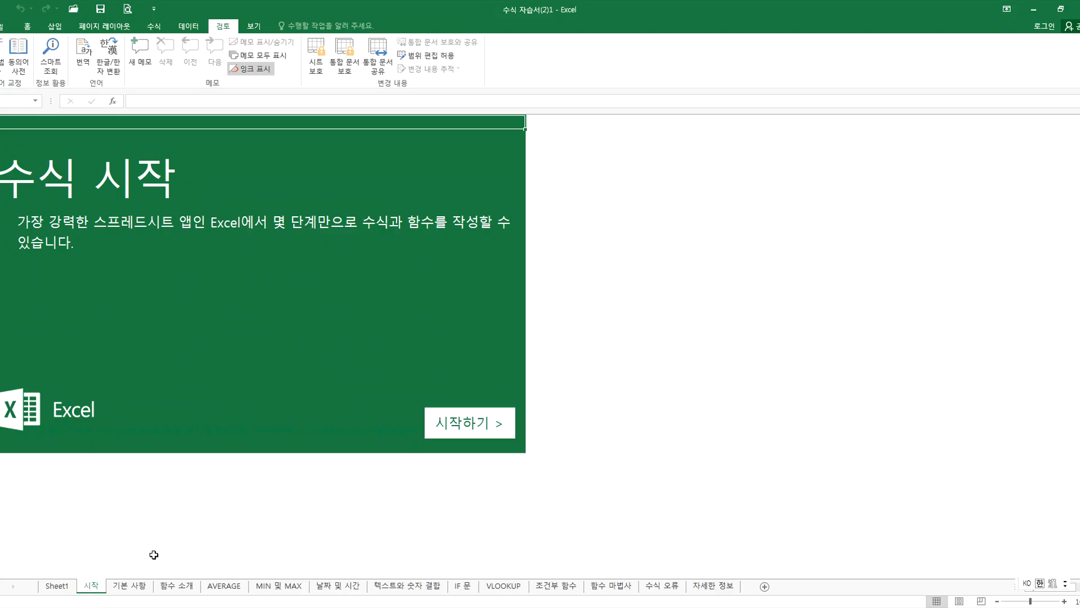
click(454, 426)
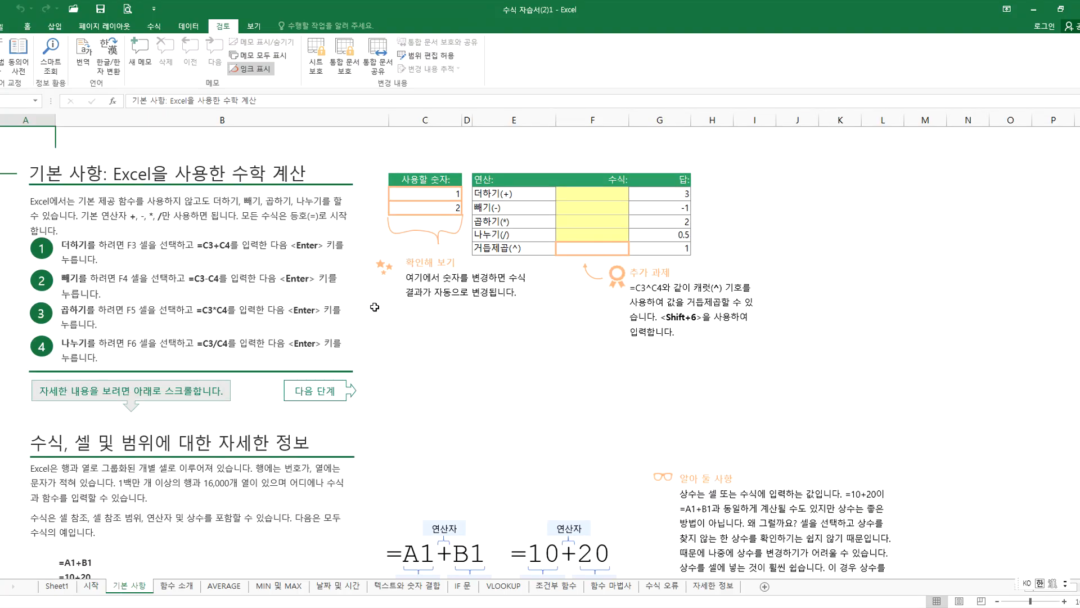
scroll(322, 340, down, 4)
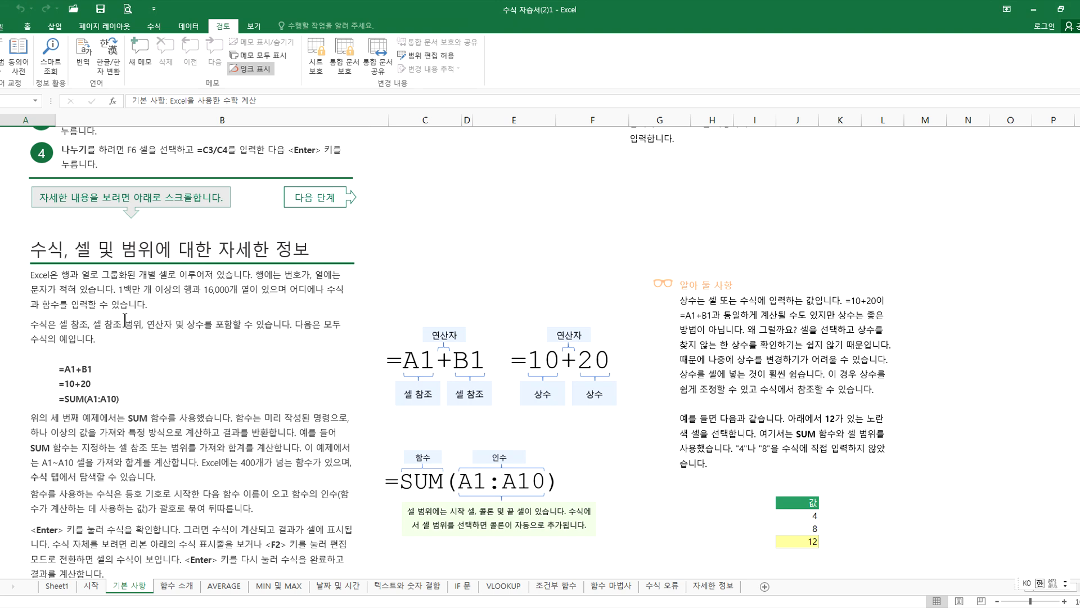
click(151, 345)
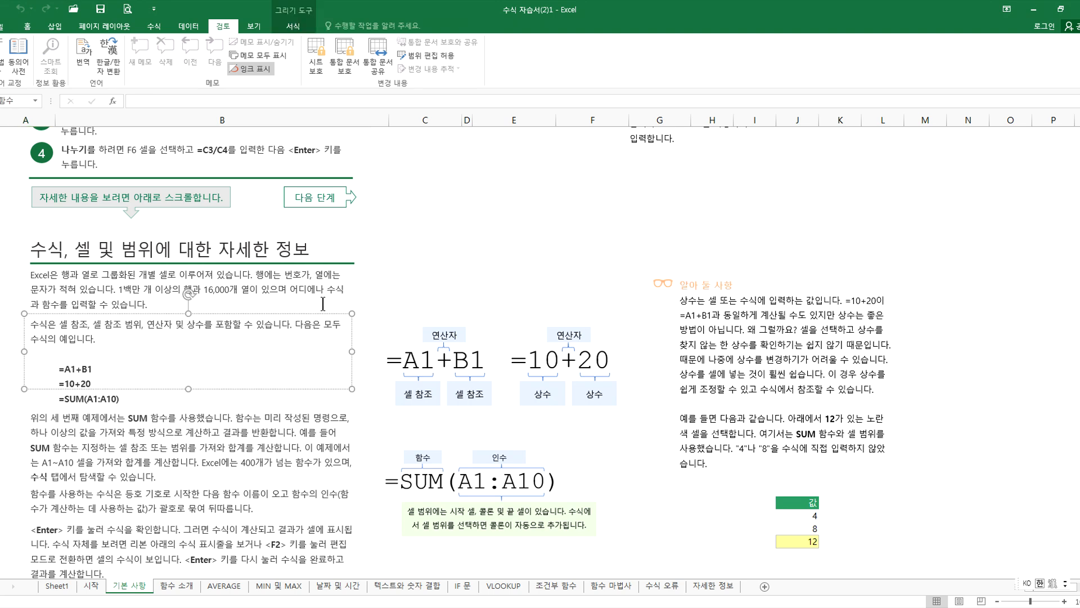
click(429, 264)
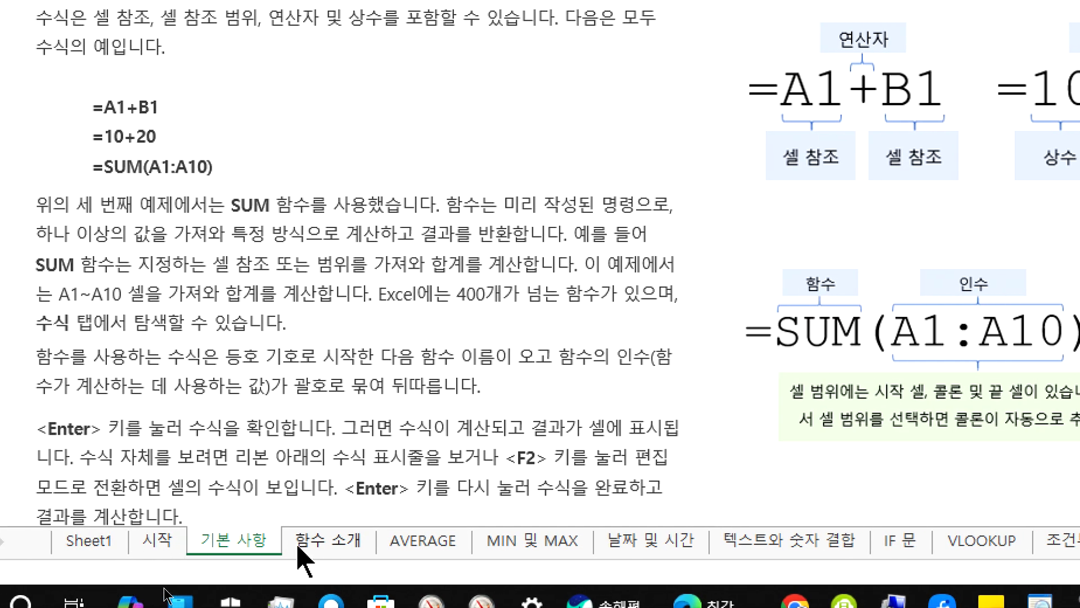
Step: Move the 함수 소개 sheet in front of Sheet1, and return it to its place before AVERAGE
click(318, 545)
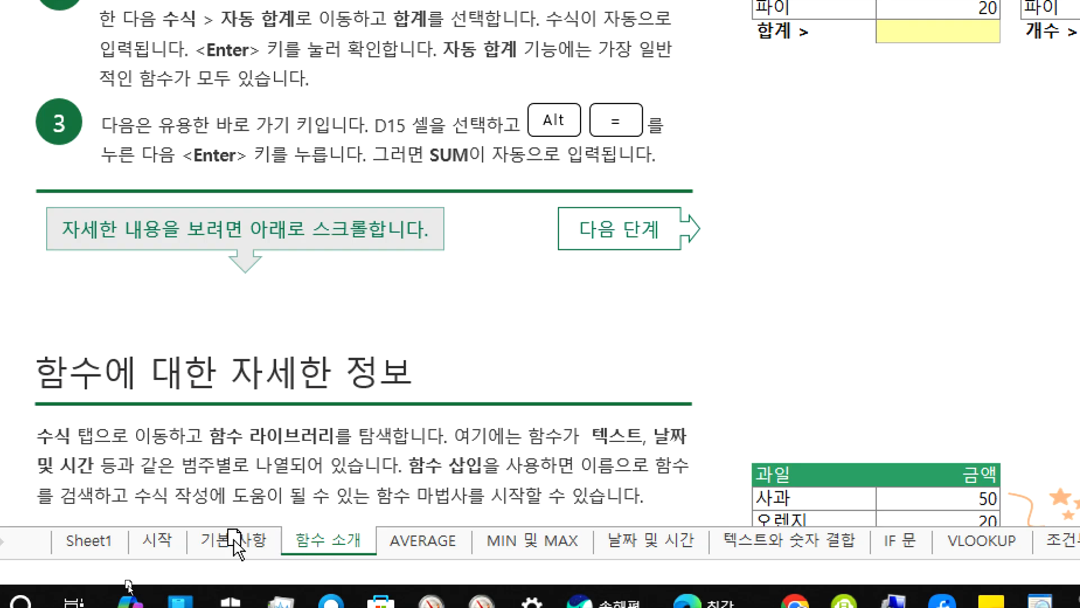
drag(182, 539, 377, 546)
right_click(337, 546)
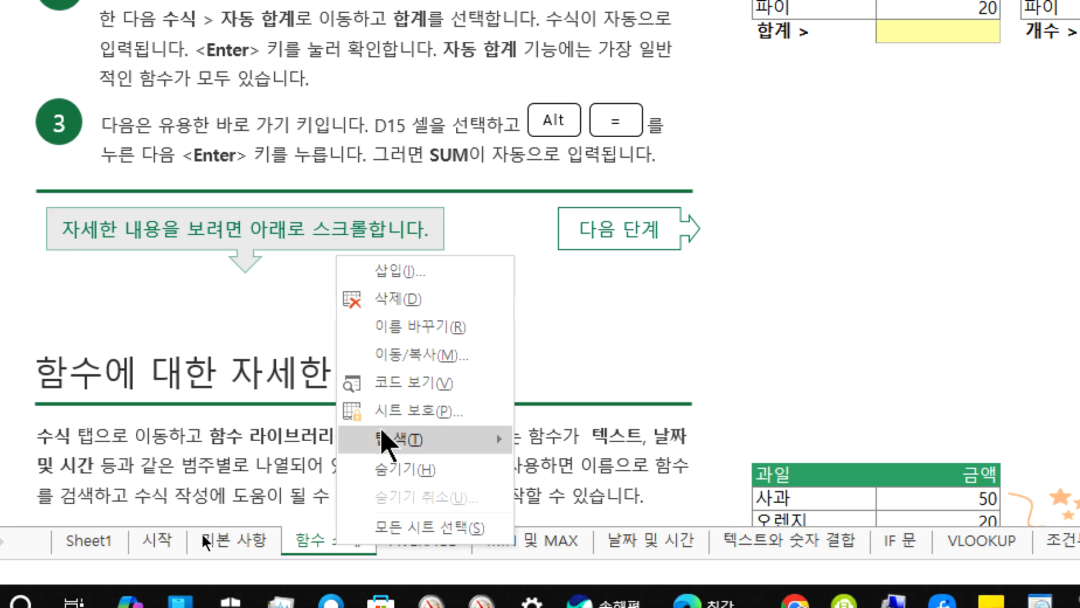
click(413, 354)
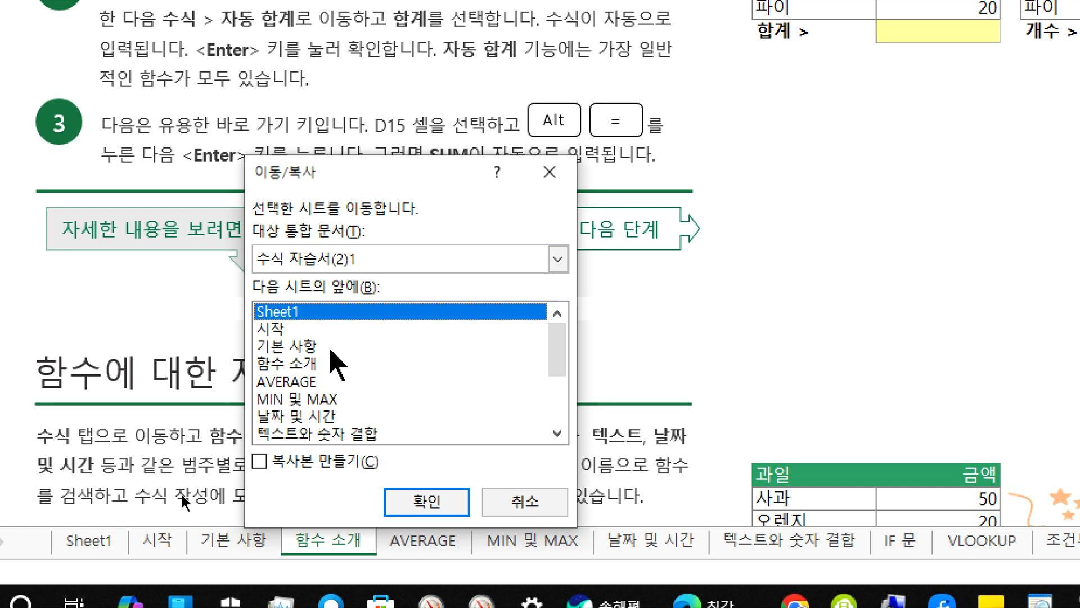
click(429, 501)
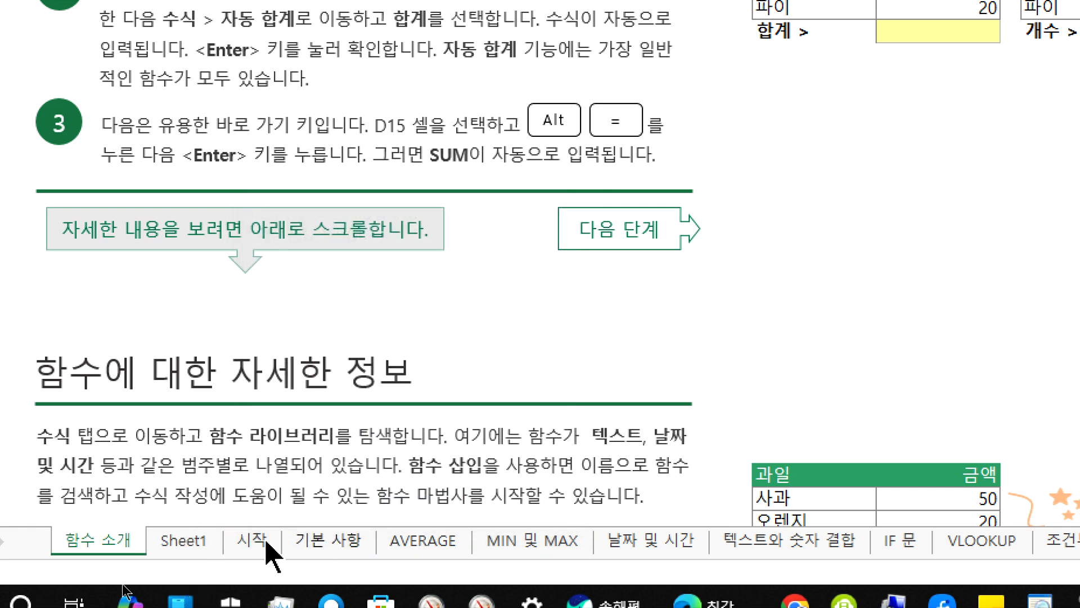
drag(122, 551, 415, 550)
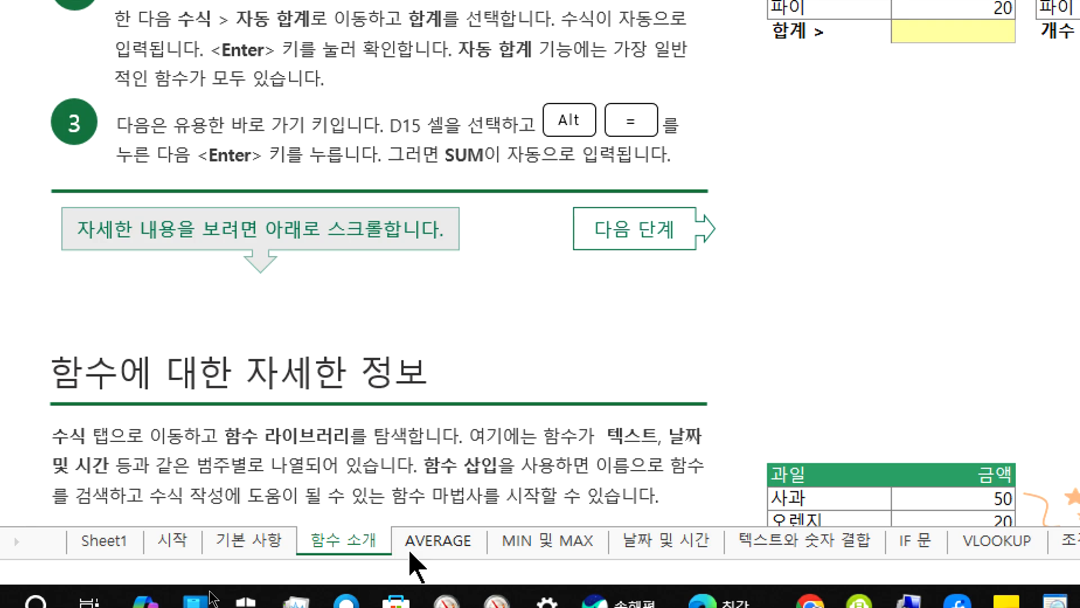
Step: Create a copy of the 함수 소개 sheet in front of Sheet1
right_click(360, 555)
key(Escape)
click(286, 448)
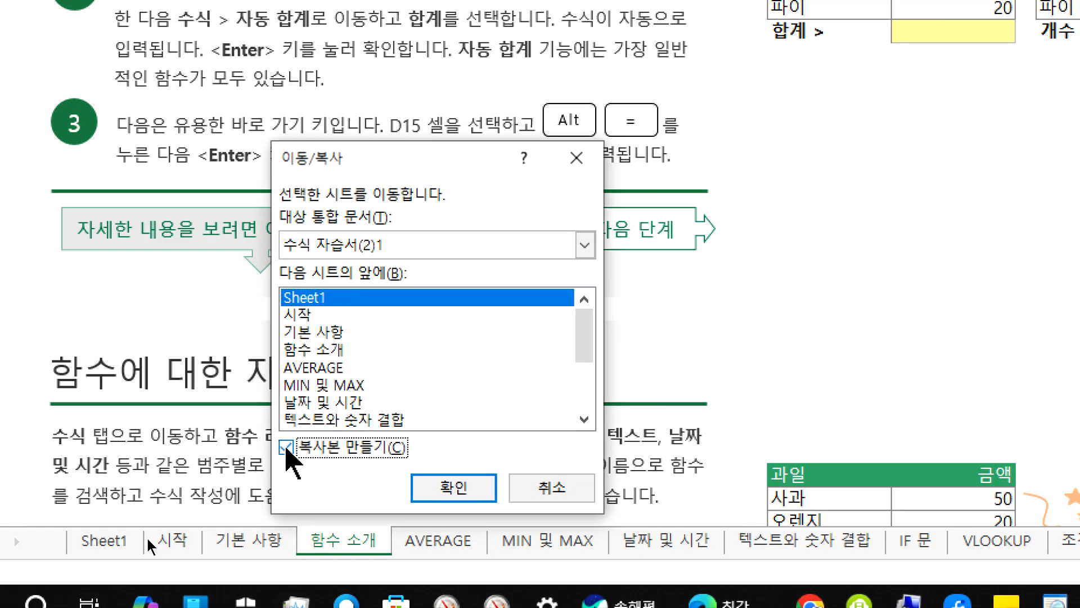
click(444, 489)
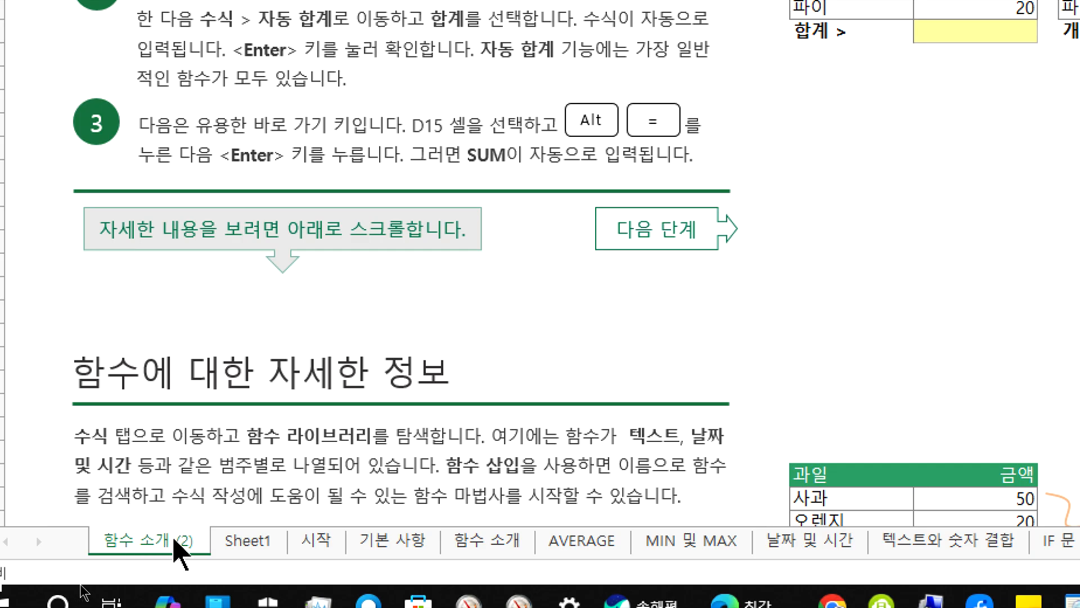
Step: Permanently delete the copy of the 함수 소개 sheet in front of Sheet1
right_click(175, 541)
click(198, 290)
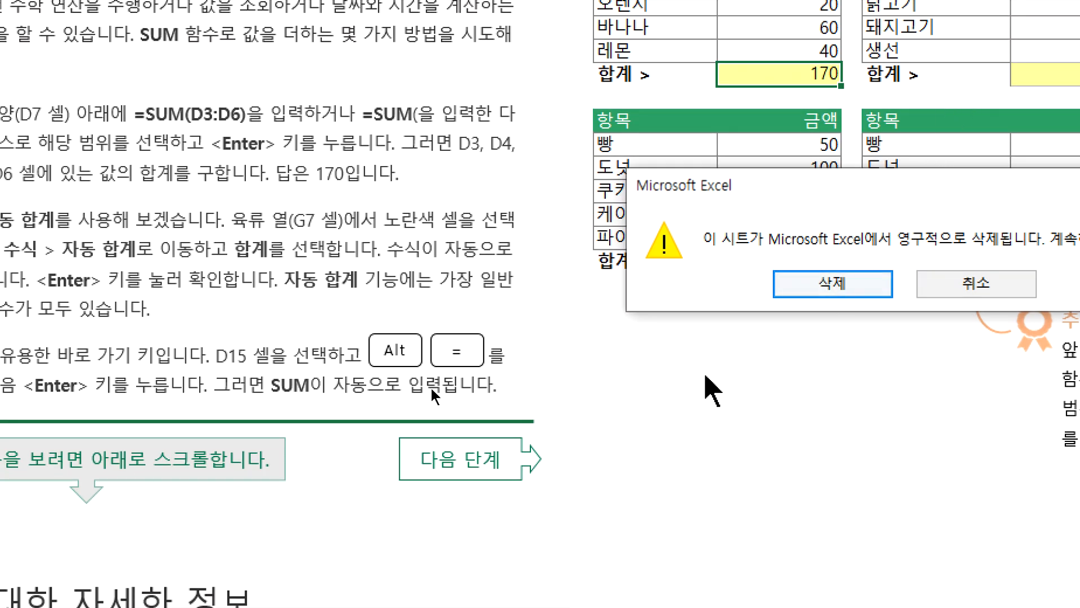
click(833, 284)
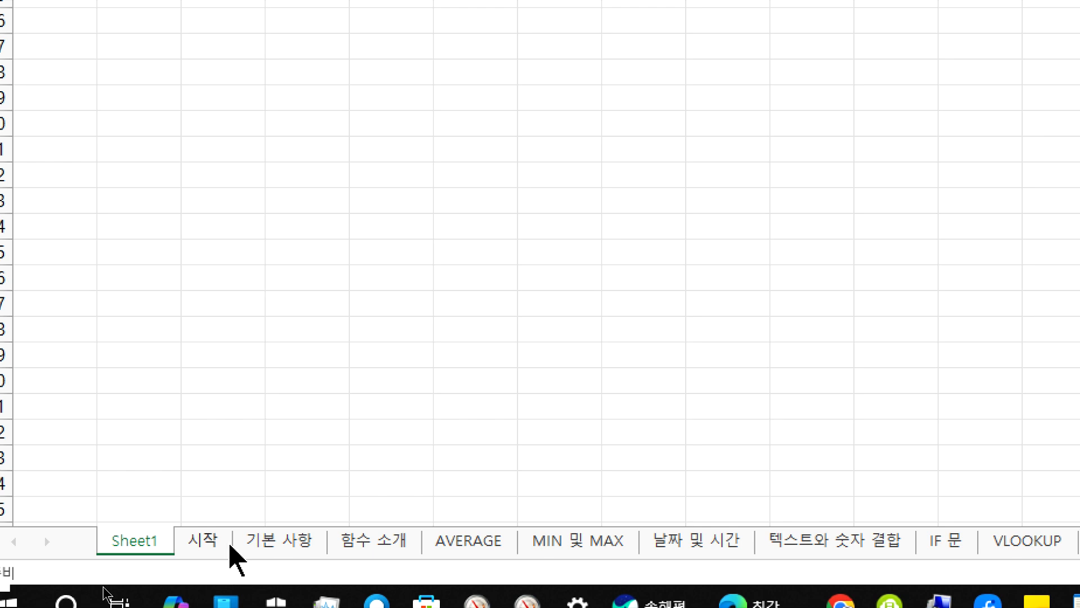
Step: Delete the ten rows beside the cell-and-range explanation on the 기본 사항 sheet, and undo the deletion
click(262, 549)
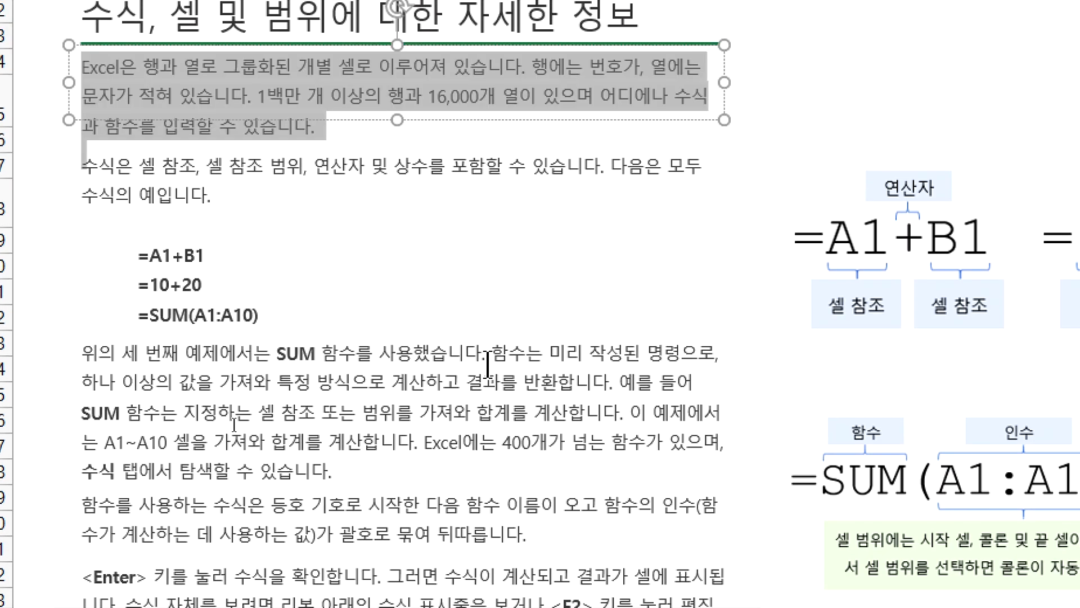
click(24, 146)
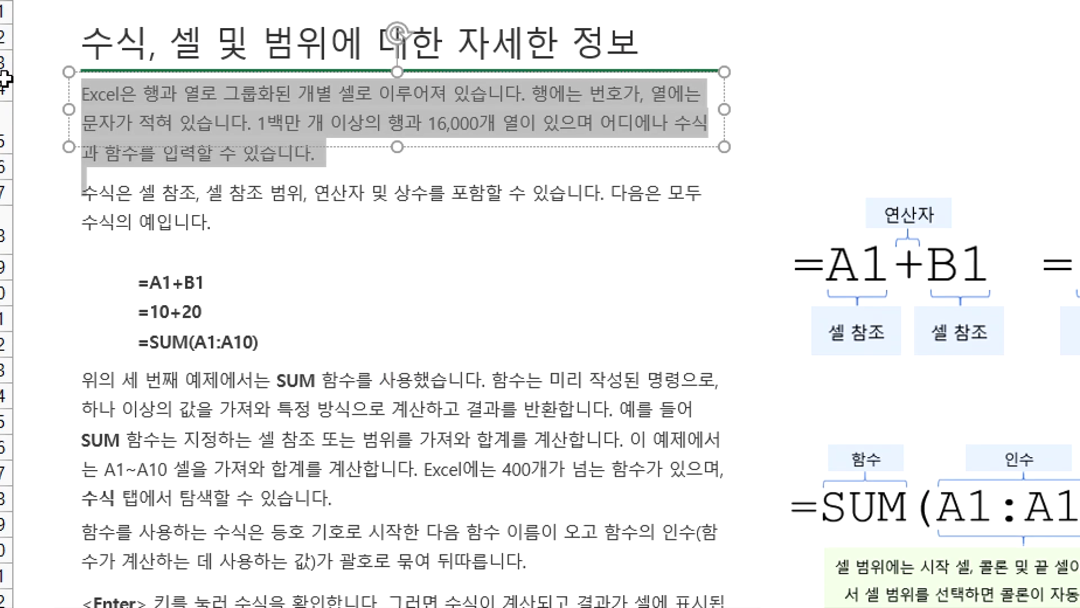
drag(32, 89, 32, 371)
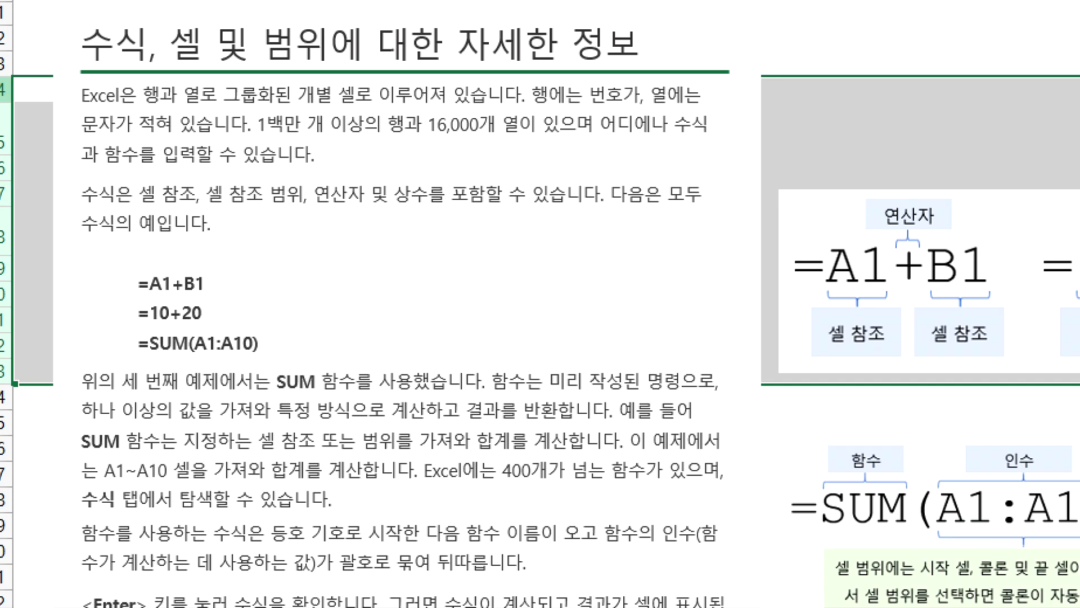
right_click(5, 294)
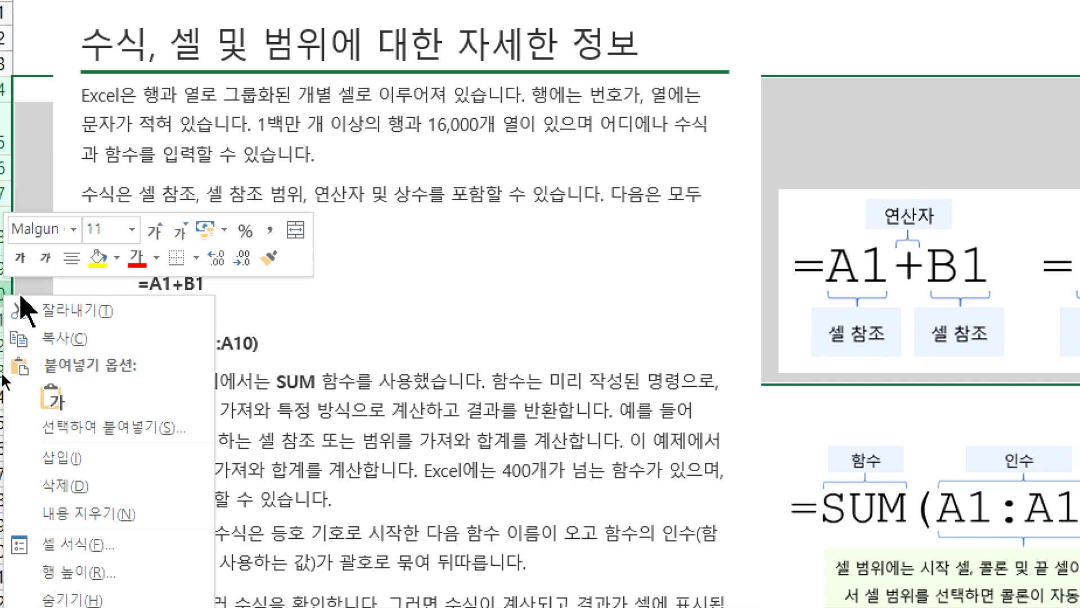
click(72, 485)
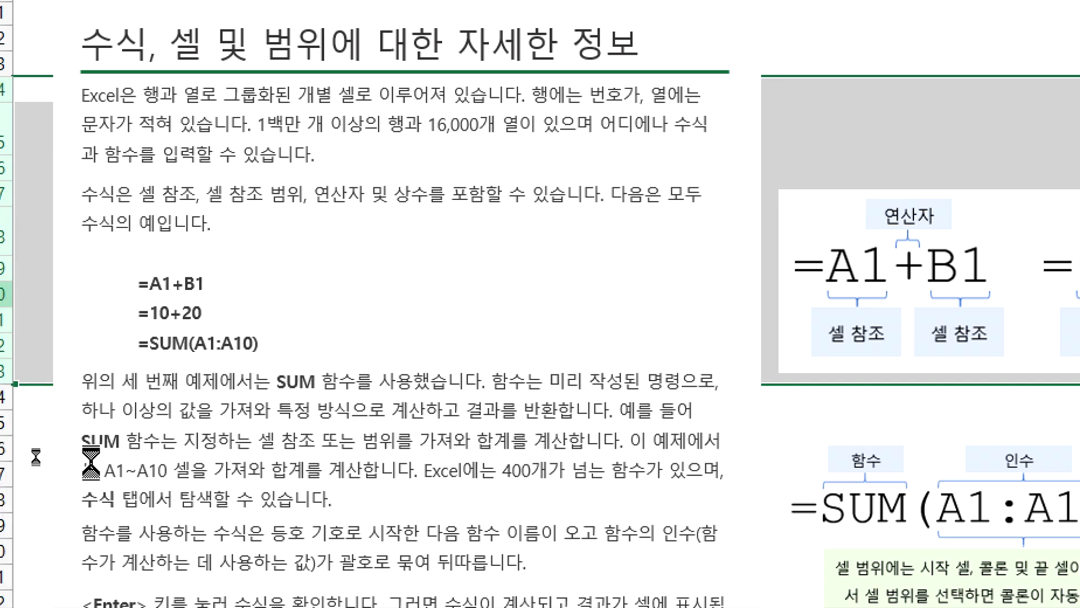
click(24, 91)
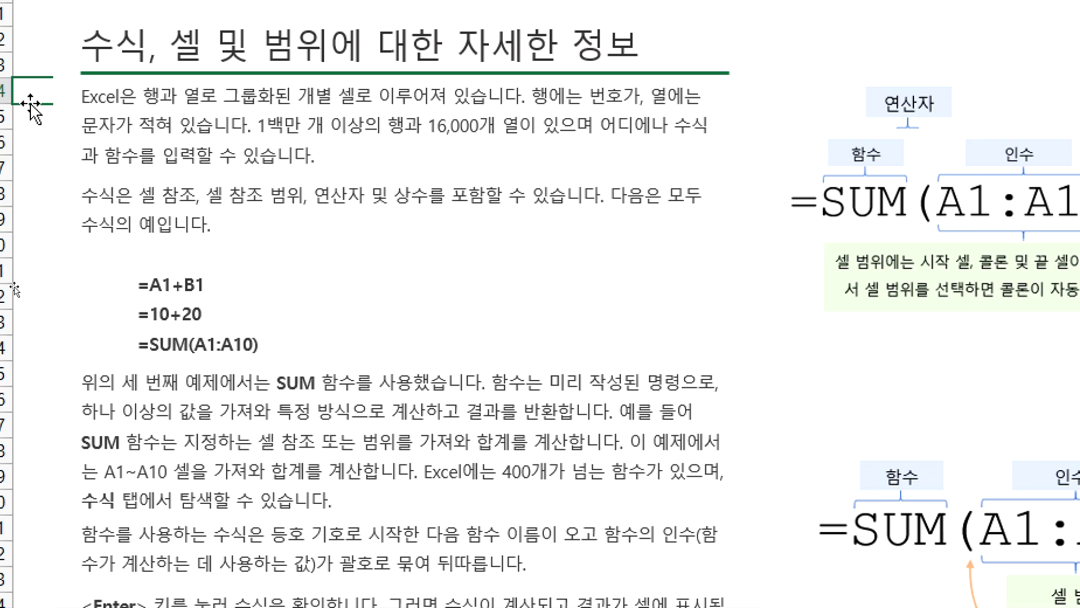
key(ctrl+z)
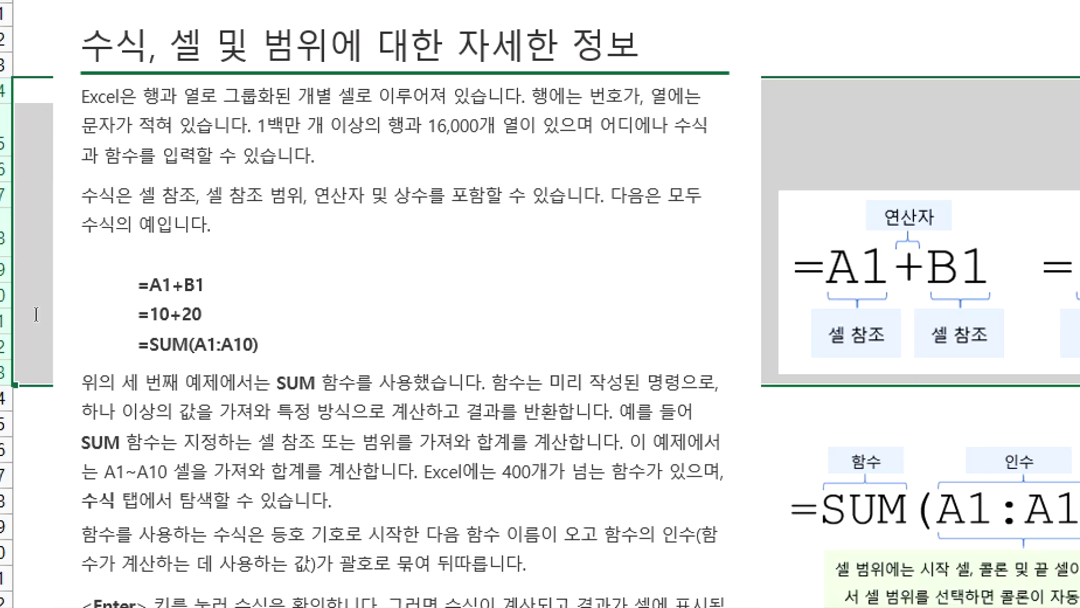
Step: Delete the text box with the example formulas =A1+B1, =10+20 and =SUM(A1:A10), and undo the deletion
click(207, 257)
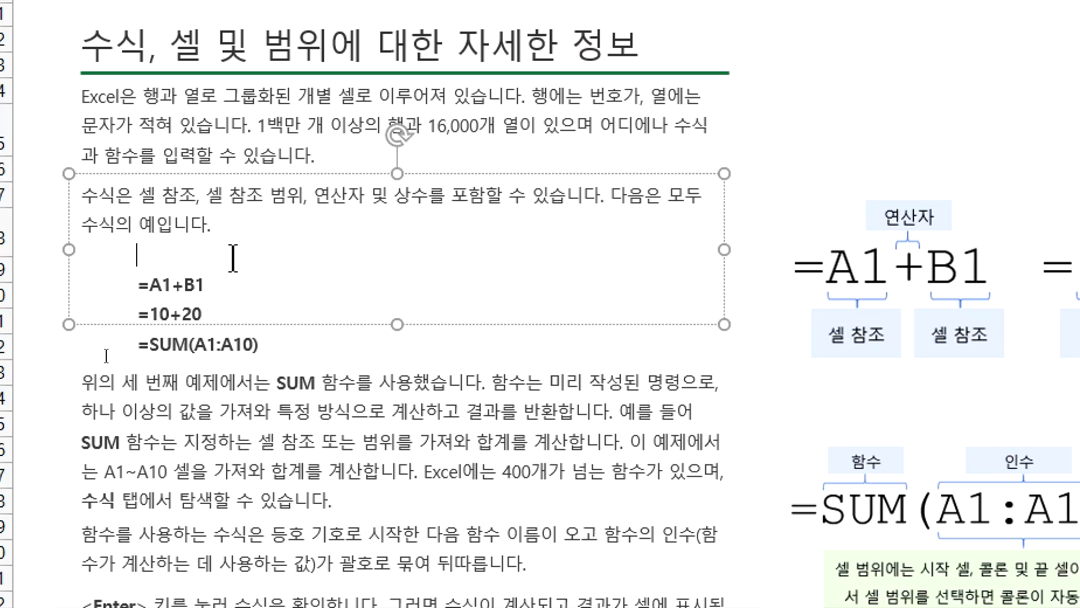
click(140, 323)
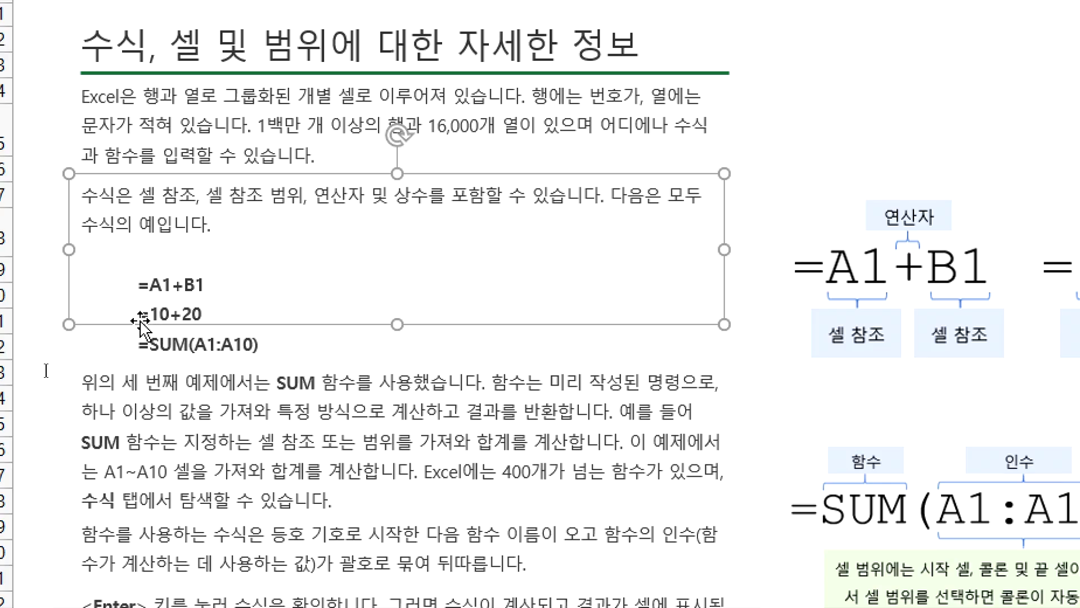
key(Delete)
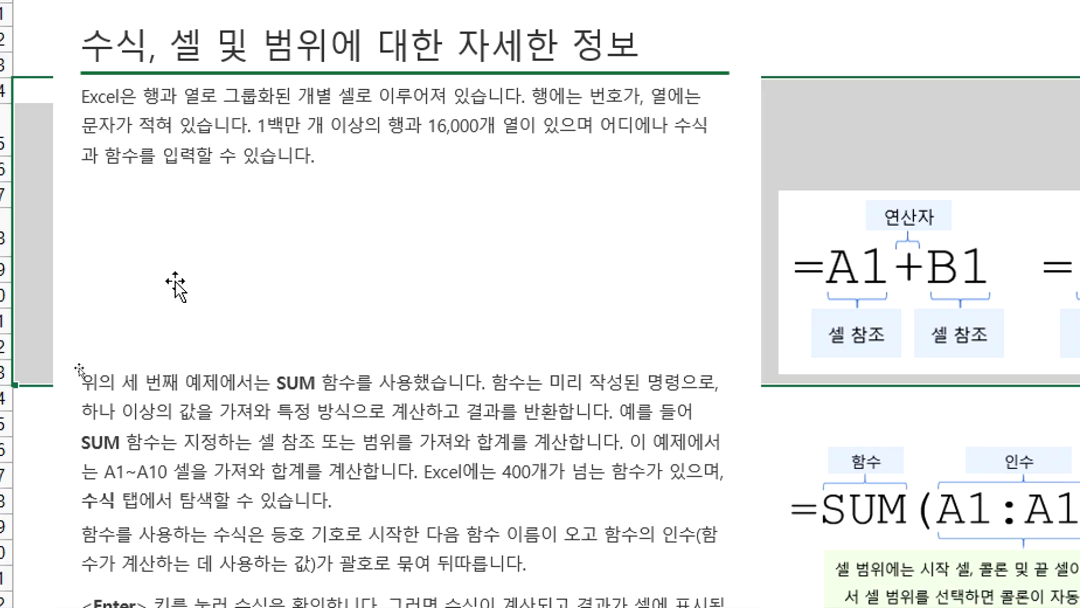
key(ctrl+z)
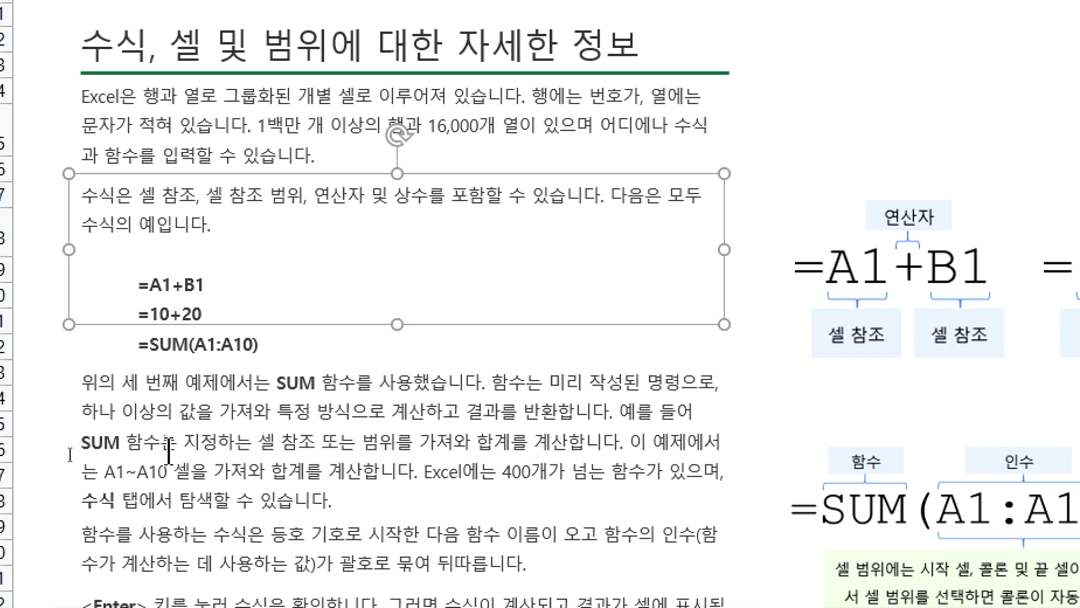
click(49, 477)
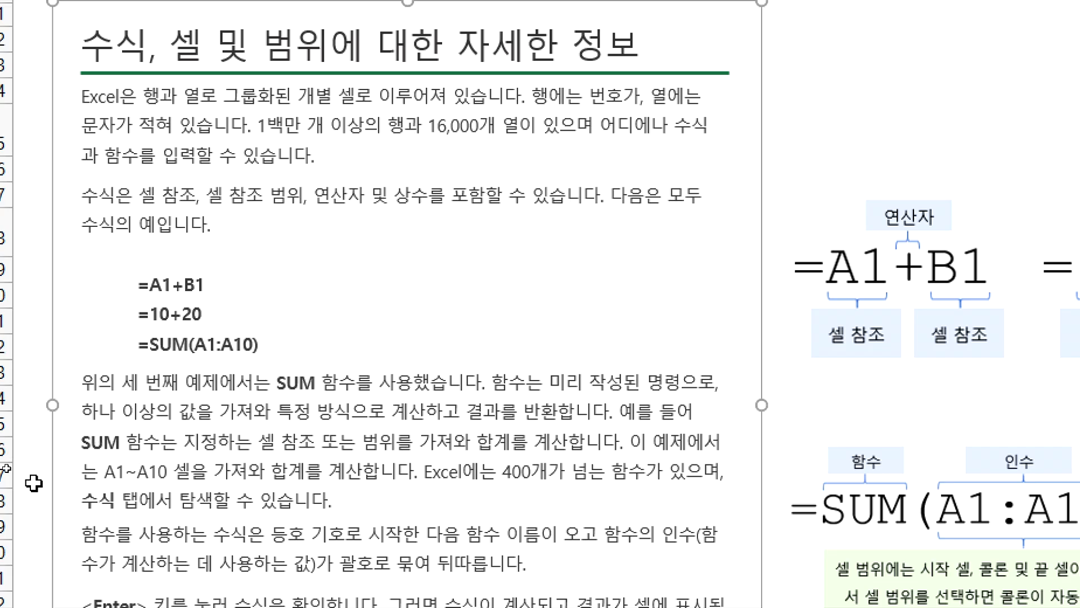
scroll(61, 577, down, 1)
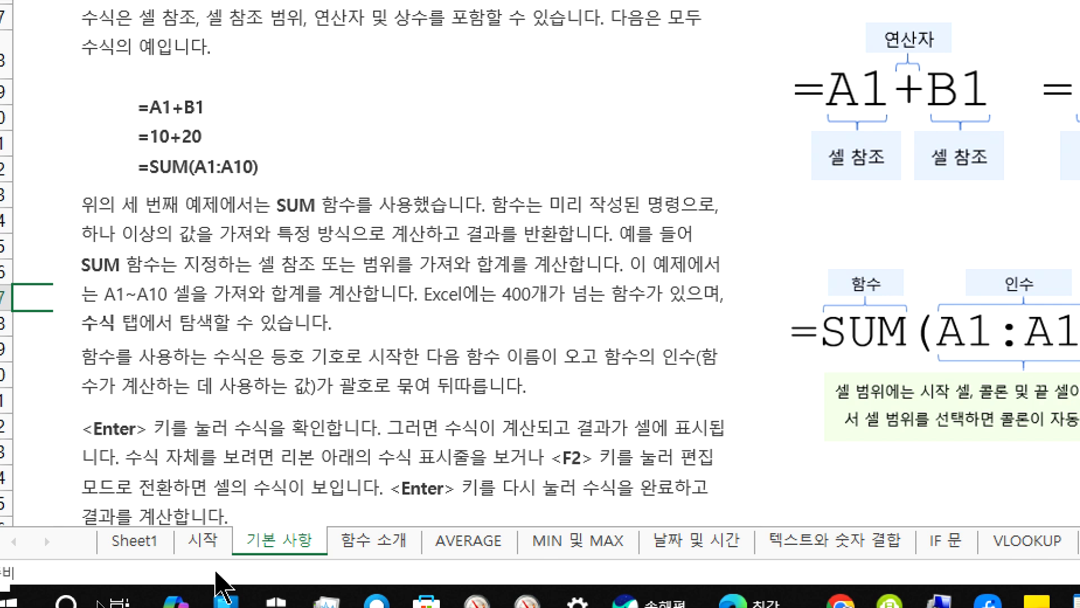
Step: Rename the 함수 소개 sheet as 함수 학습
click(349, 544)
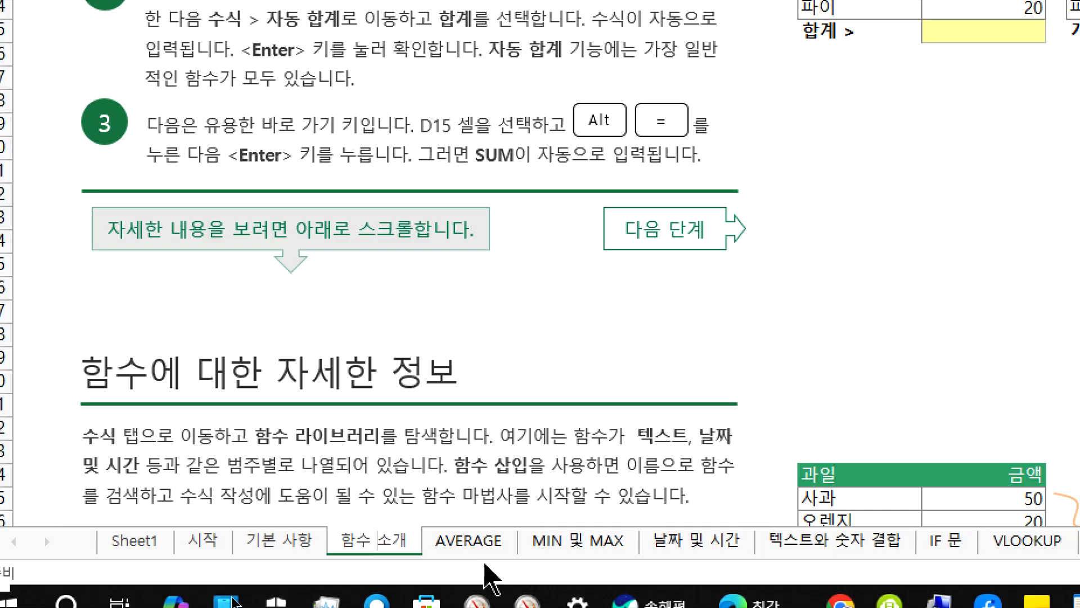
text(학습)
key(Delete)
key(Delete)
key(Return)
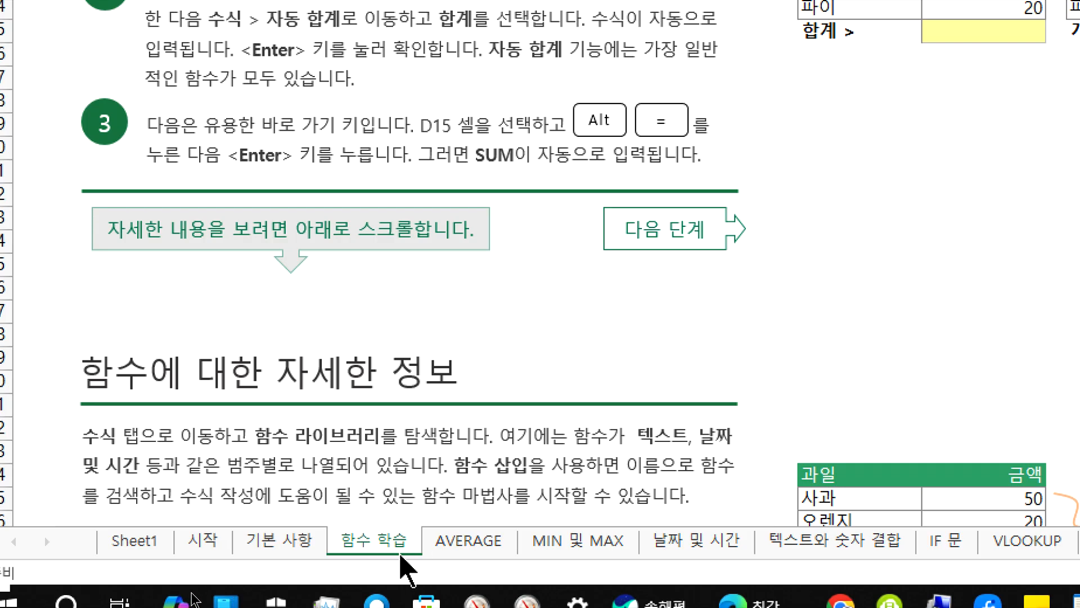
Step: Rename the 함수 학습 sheet as 함수 시작
click(497, 397)
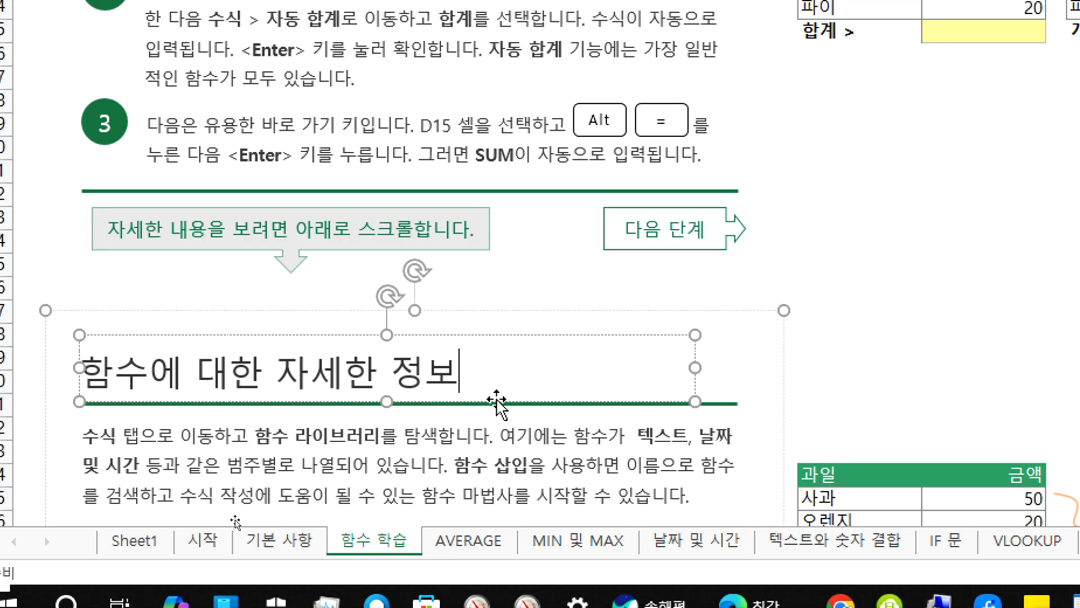
right_click(385, 546)
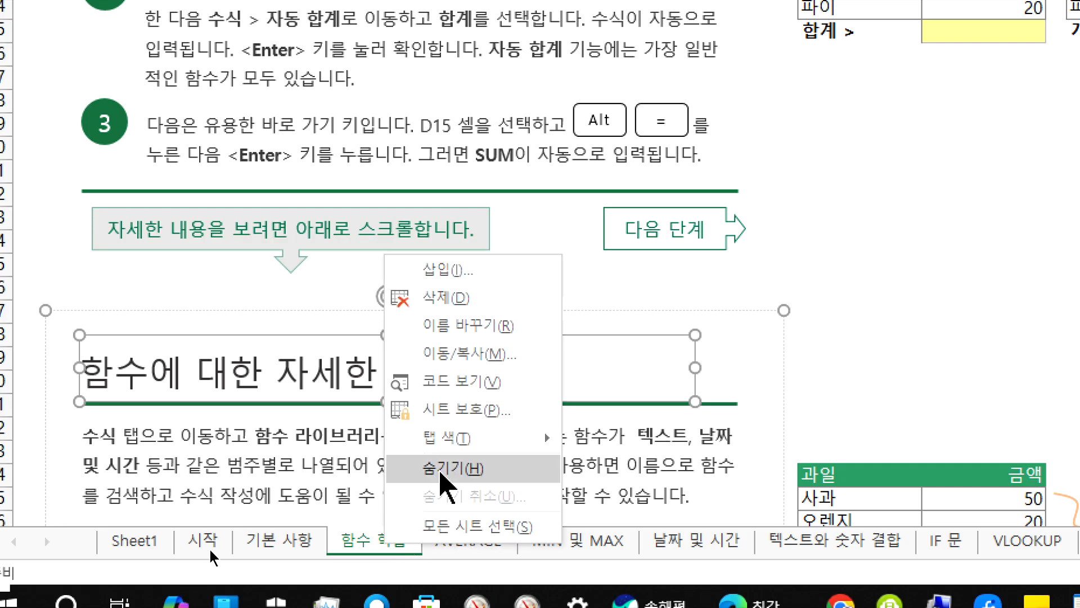
click(443, 327)
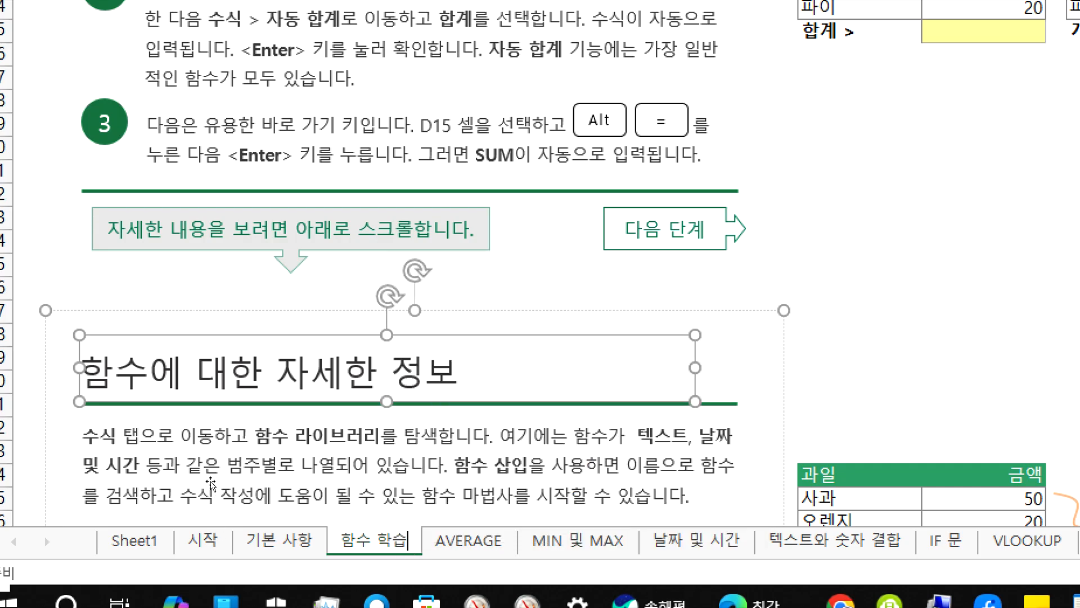
click(384, 539)
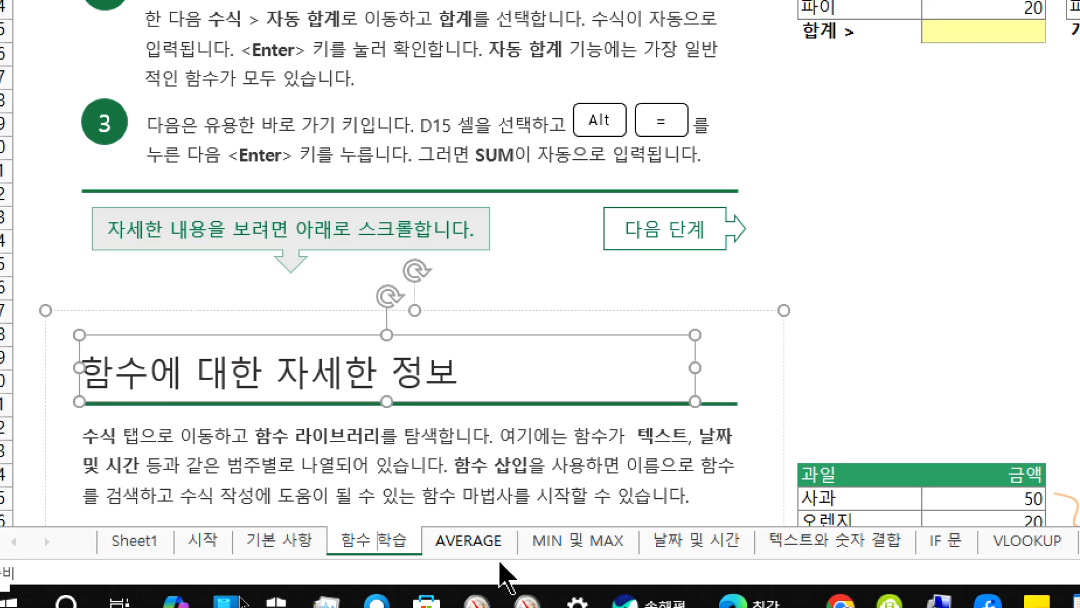
text(시작)
key(Delete)
key(Delete)
key(Return)
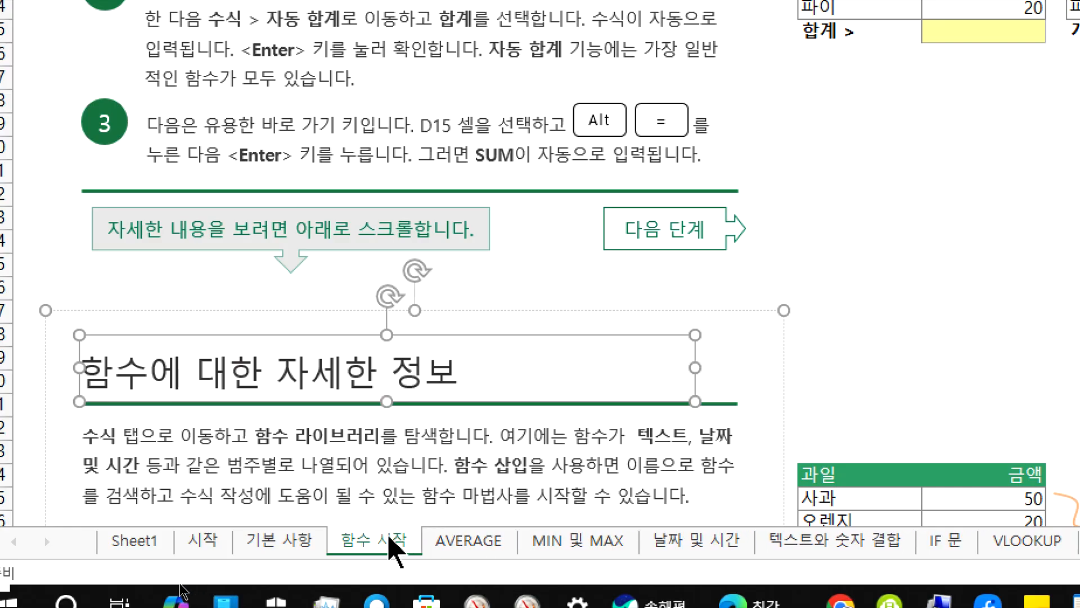
Step: Set the tab color of the 함수 시작 sheet to standard red
click(441, 543)
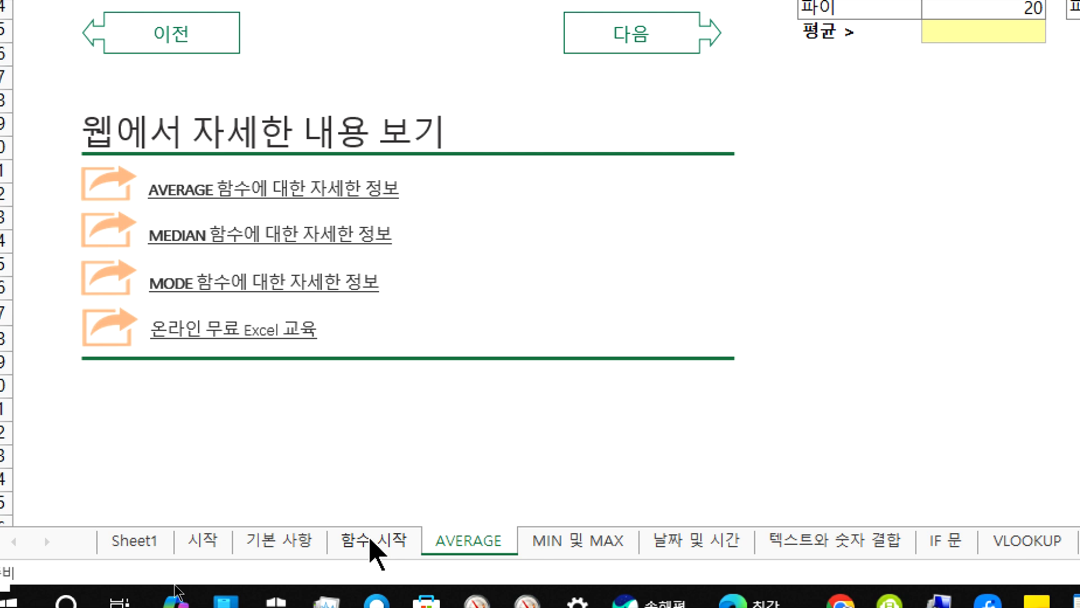
double_click(373, 543)
click(388, 533)
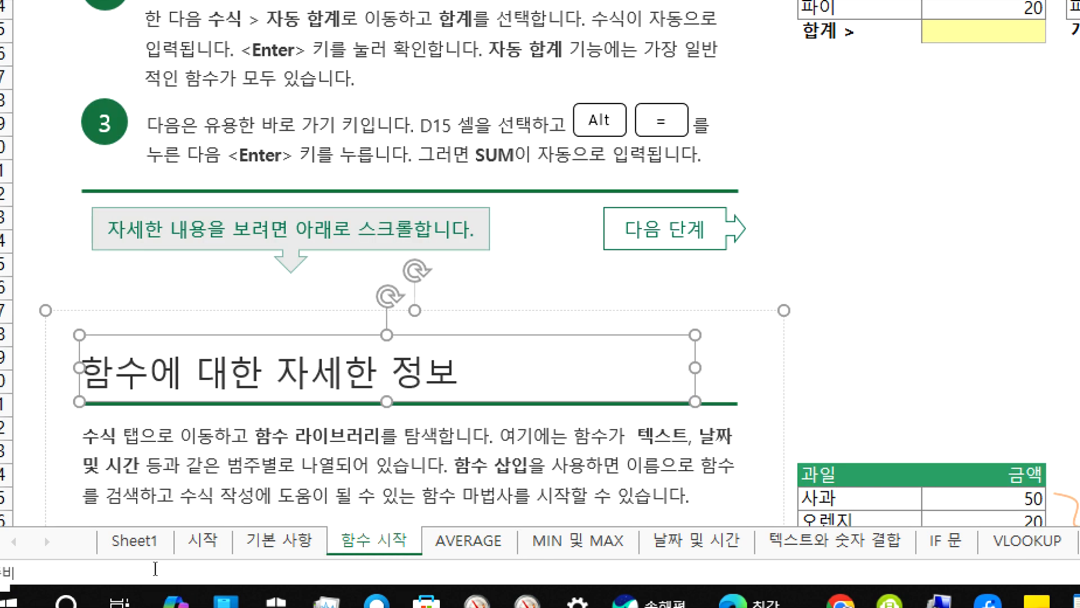
right_click(357, 540)
mouse_move(437, 442)
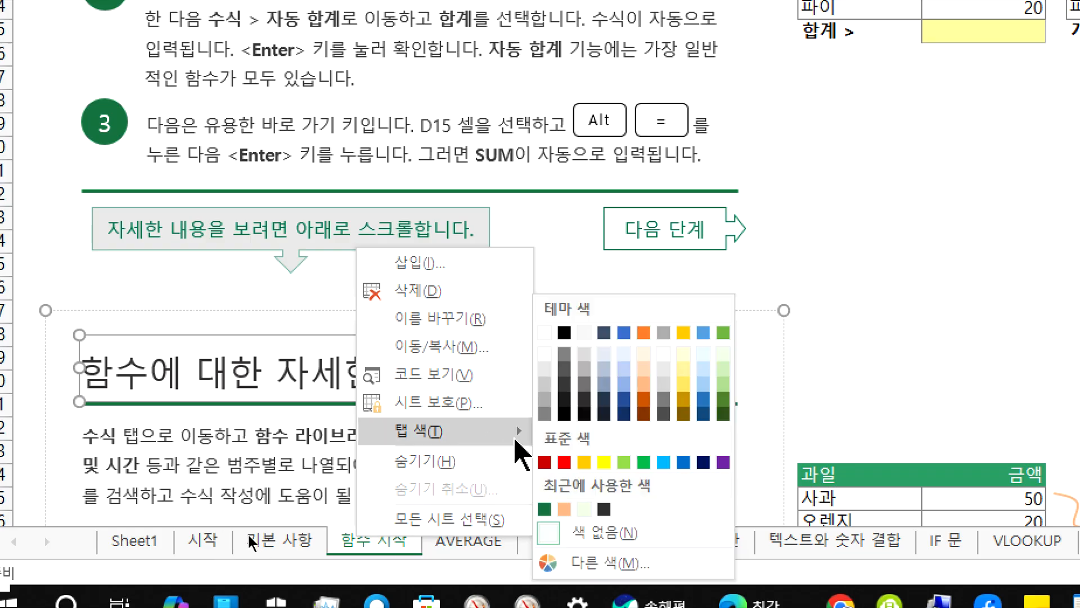
click(562, 455)
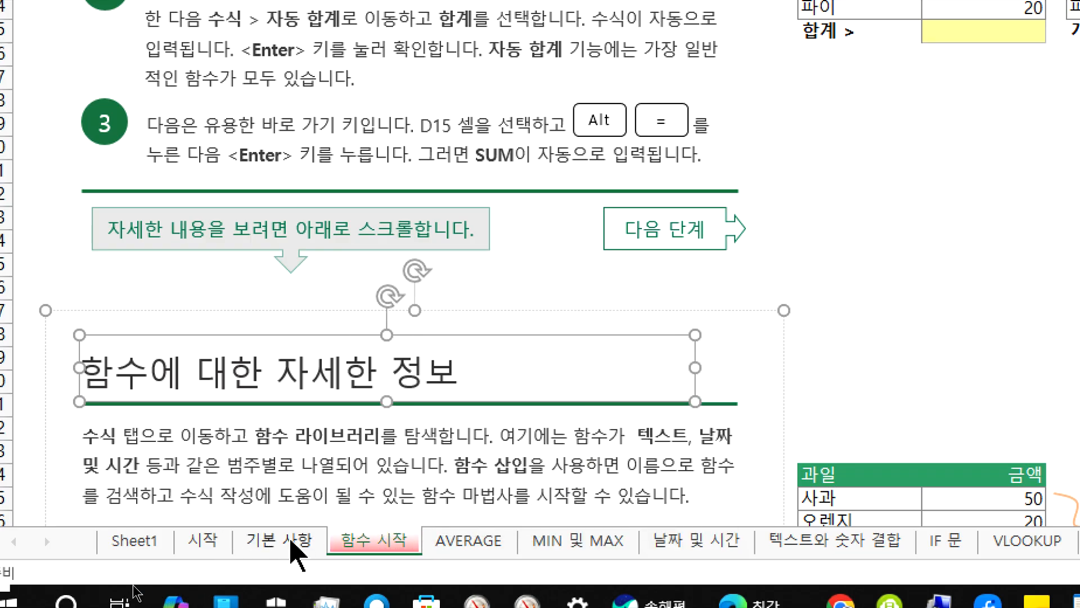
Step: Set the tab color of the 기본 사항 sheet to standard blue and check it from the AVERAGE sheet
click(290, 542)
right_click(288, 541)
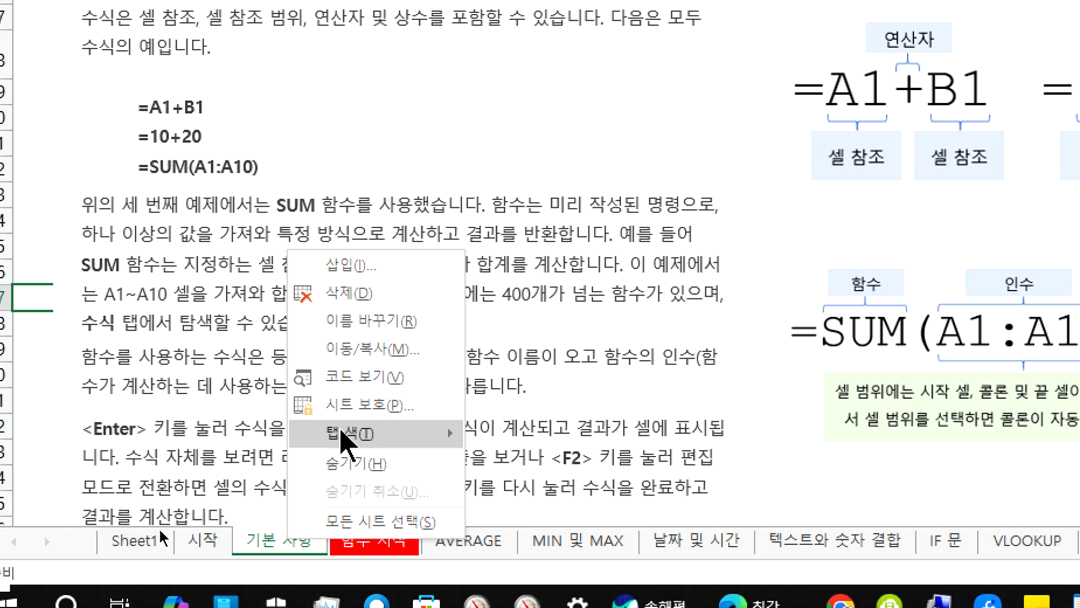
mouse_move(345, 438)
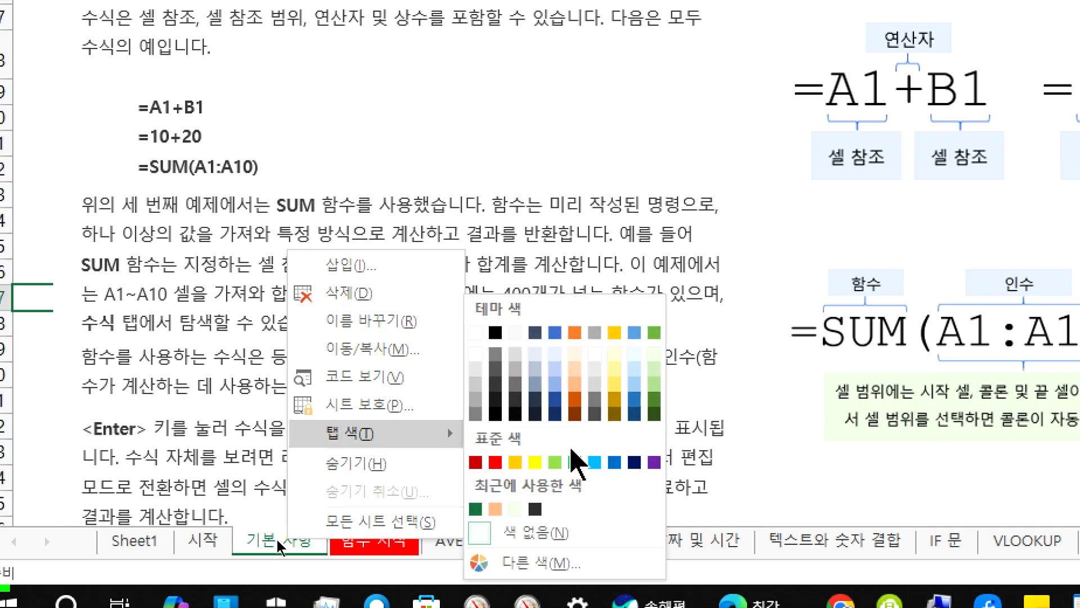
click(614, 462)
click(467, 542)
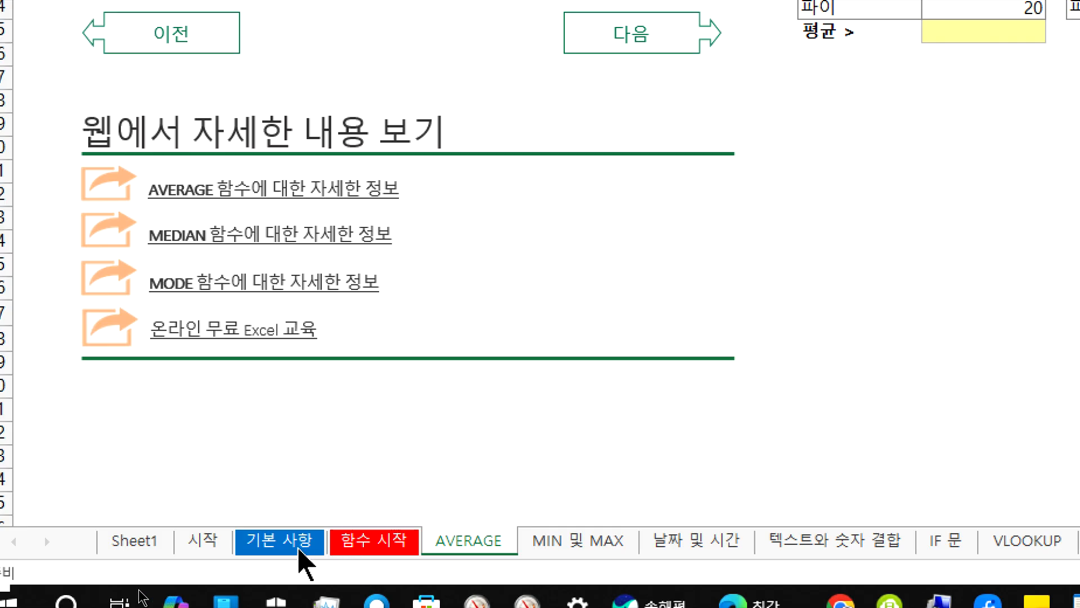
click(297, 549)
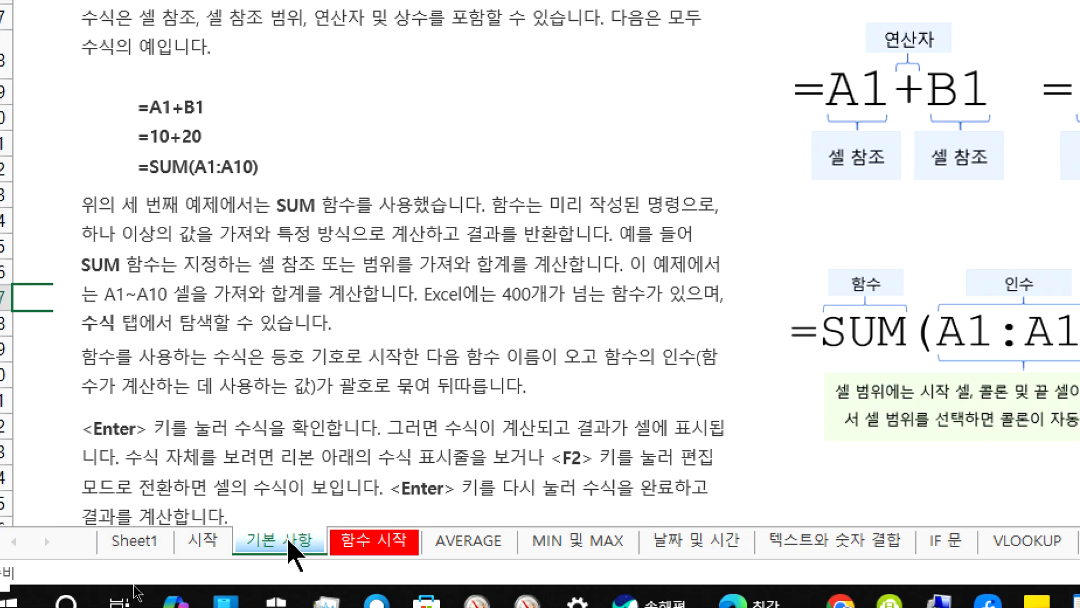
Step: Set the tab color of the AVERAGE sheet to standard yellow and check the colored tabs from neighbouring sheets
right_click(478, 542)
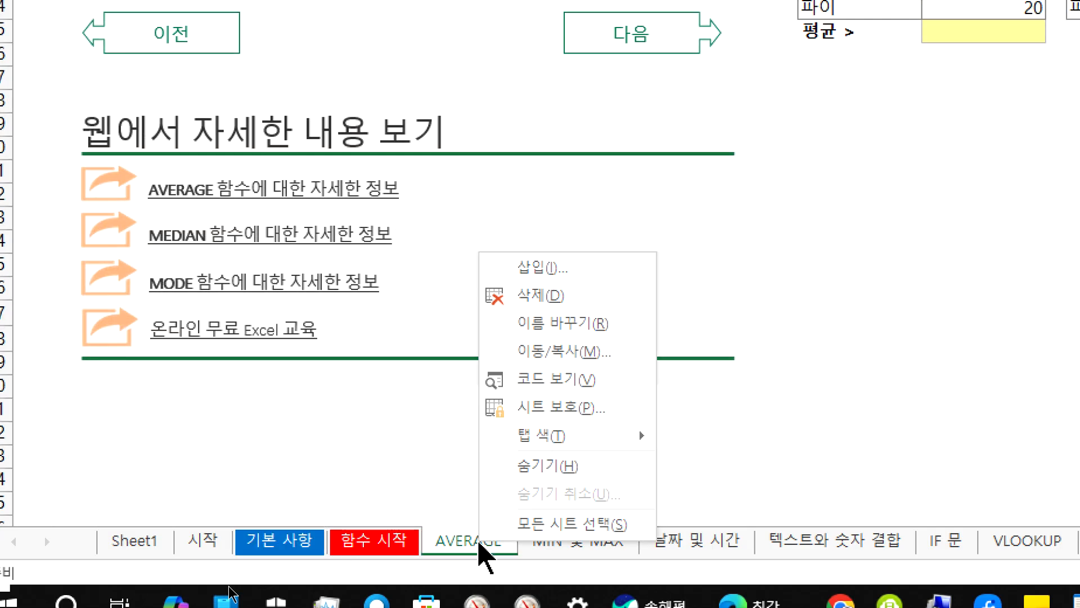
mouse_move(557, 436)
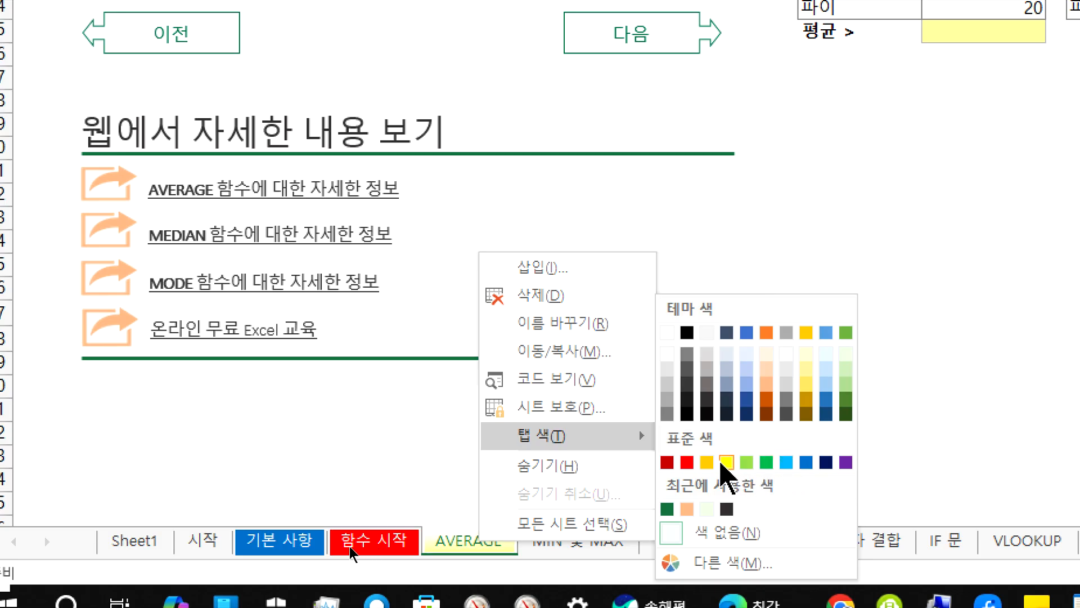
click(727, 462)
click(593, 544)
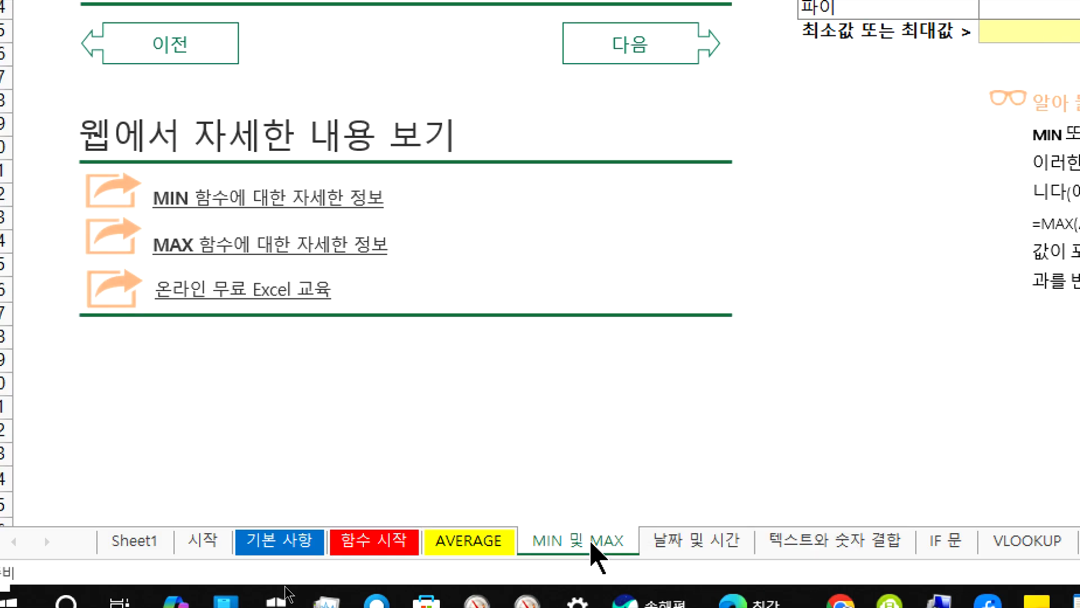
click(488, 540)
click(382, 540)
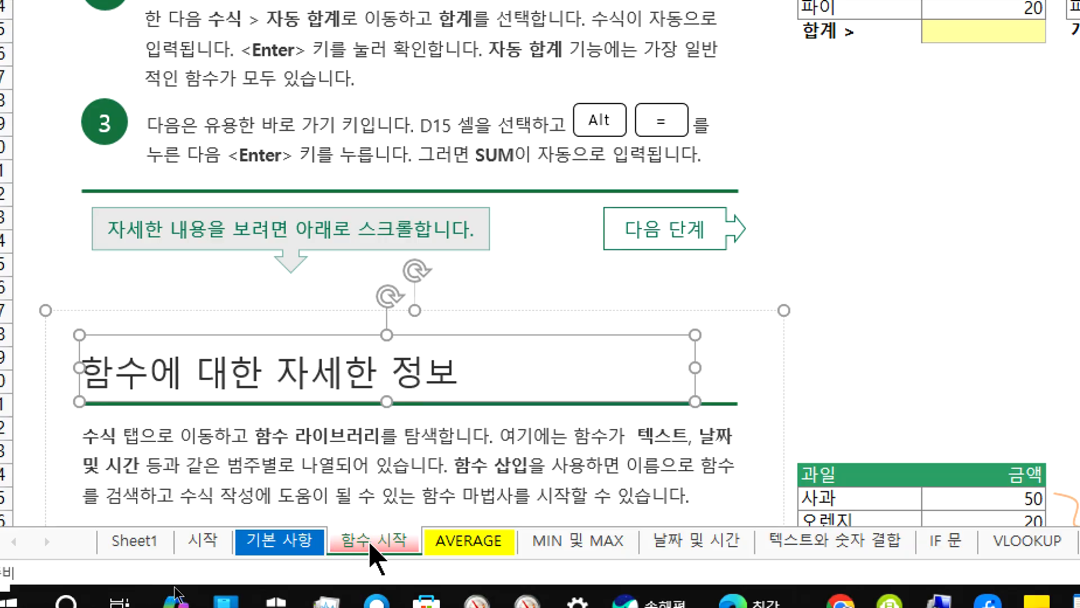
click(569, 548)
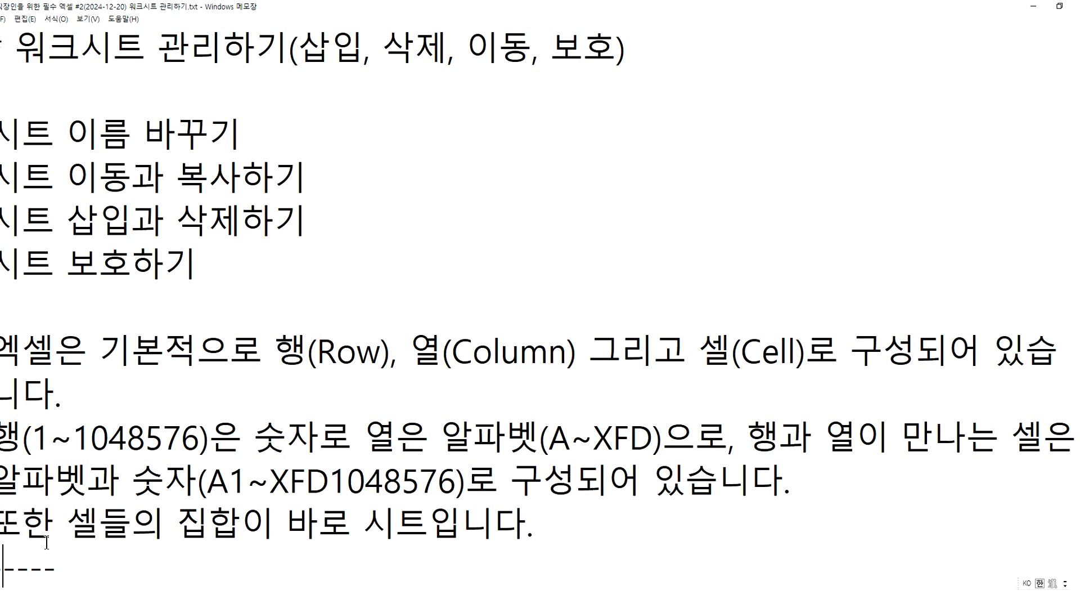
Step: In the Notepad lecture notes, add the heading "* 복사와 이동" below the paragraph about rows, columns, cells and sheets
scroll(180, 337, down, 2)
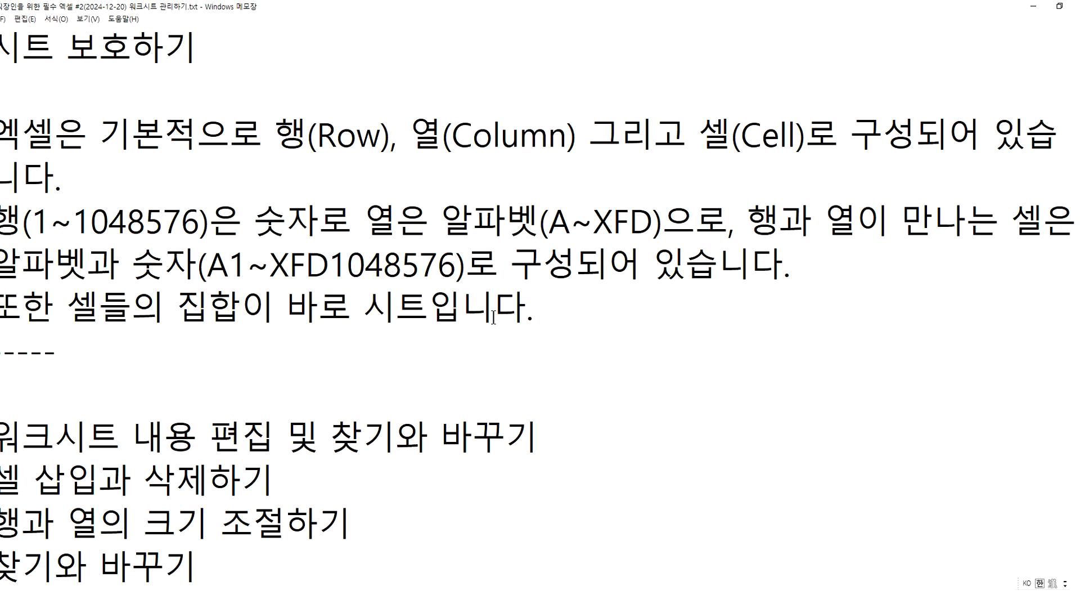
key(Return)
key(Return)
key(Return)
key(Return)
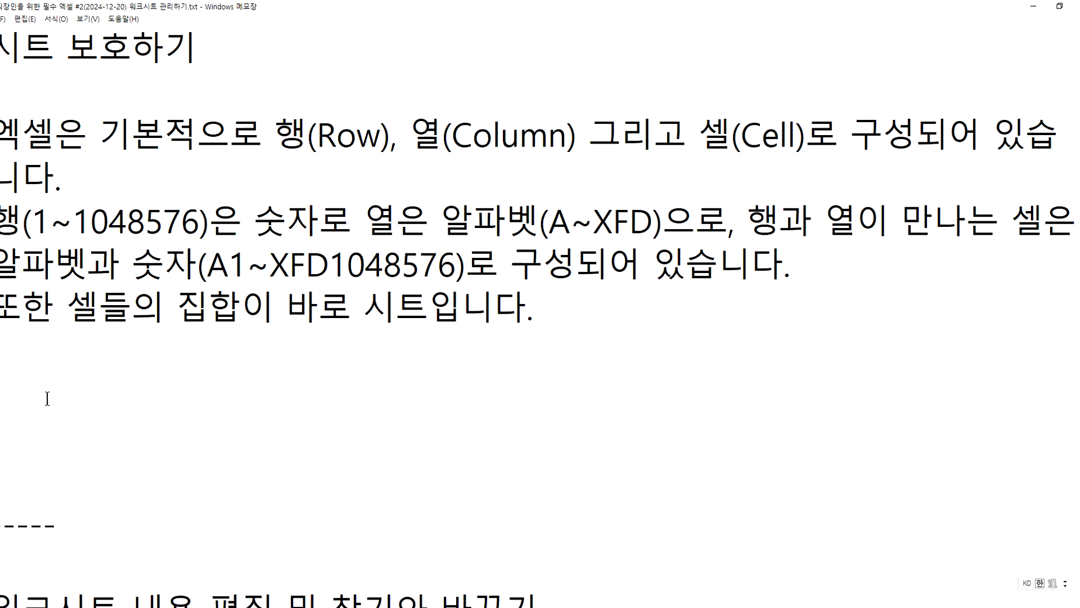
text(복사)
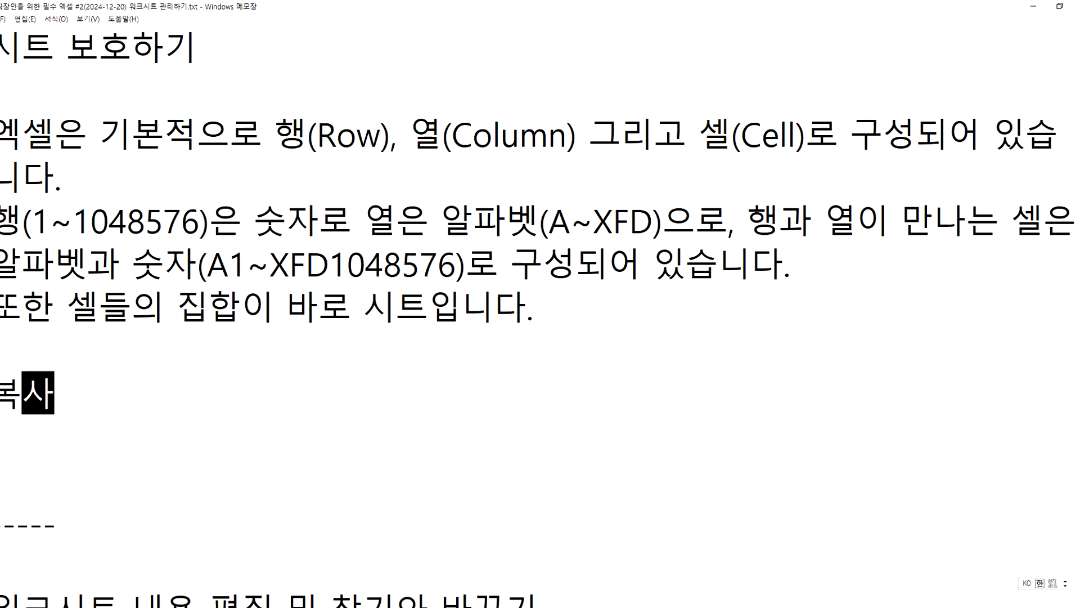
text(와 이동)
key(Return)
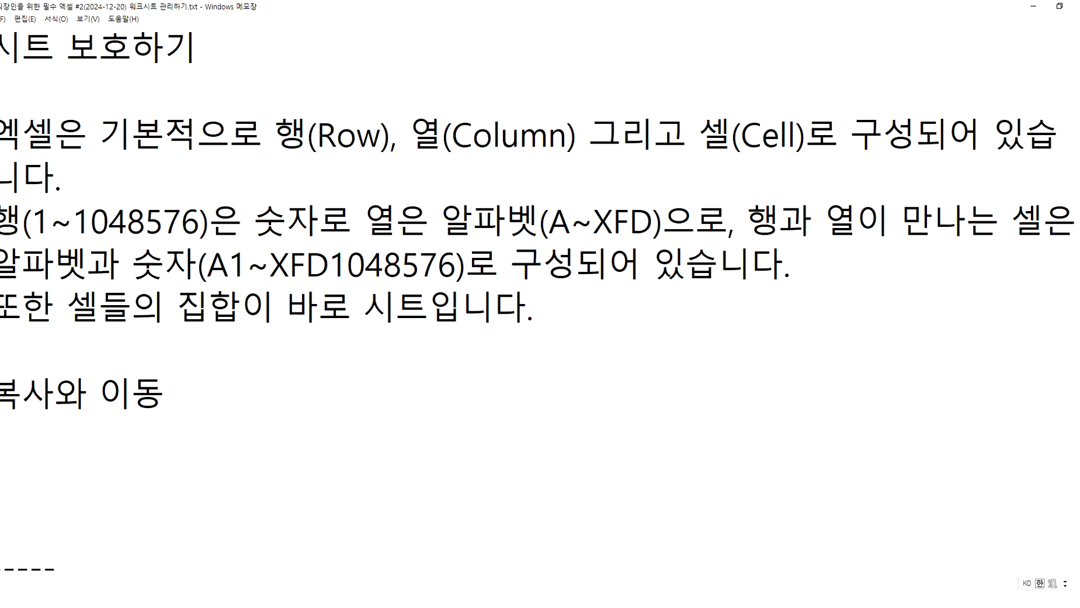
text(* )
Step: Add the line "복사 > Ctrl 키를 누른상태에서 드래그" under the 복사와 이동 heading
text(복사 >)
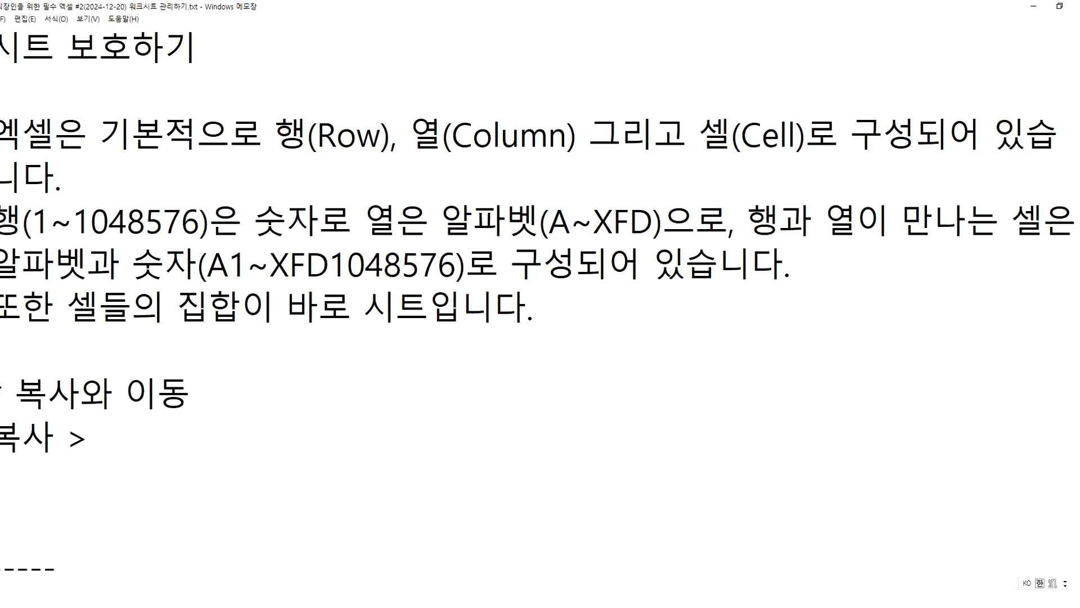
text( Ctrl 키)
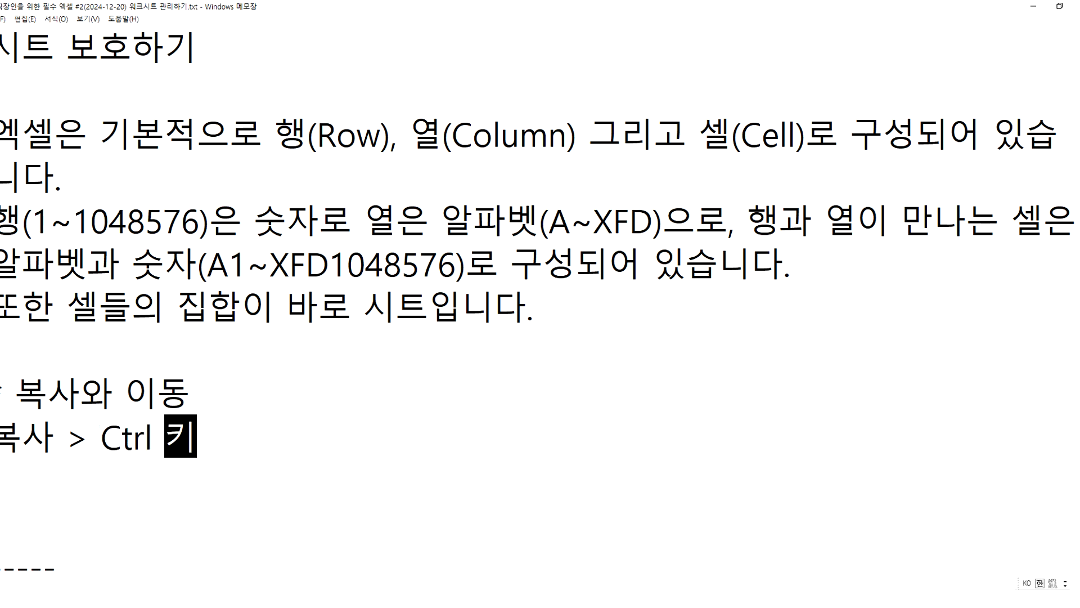
text(를 누르ㄴ상태에서 드래그)
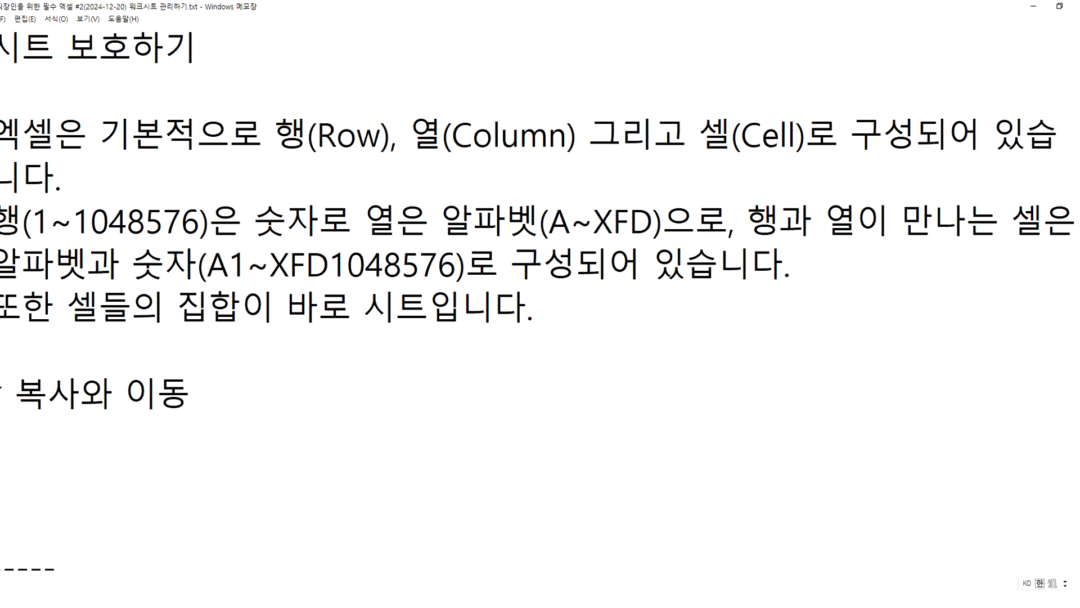
key(Return)
Step: Enter "이동 > Shift 키" on the line below the 복사 rule
text(dlehd)
key(BackSpace)
key(BackSpace)
key(BackSpace)
key(BackSpace)
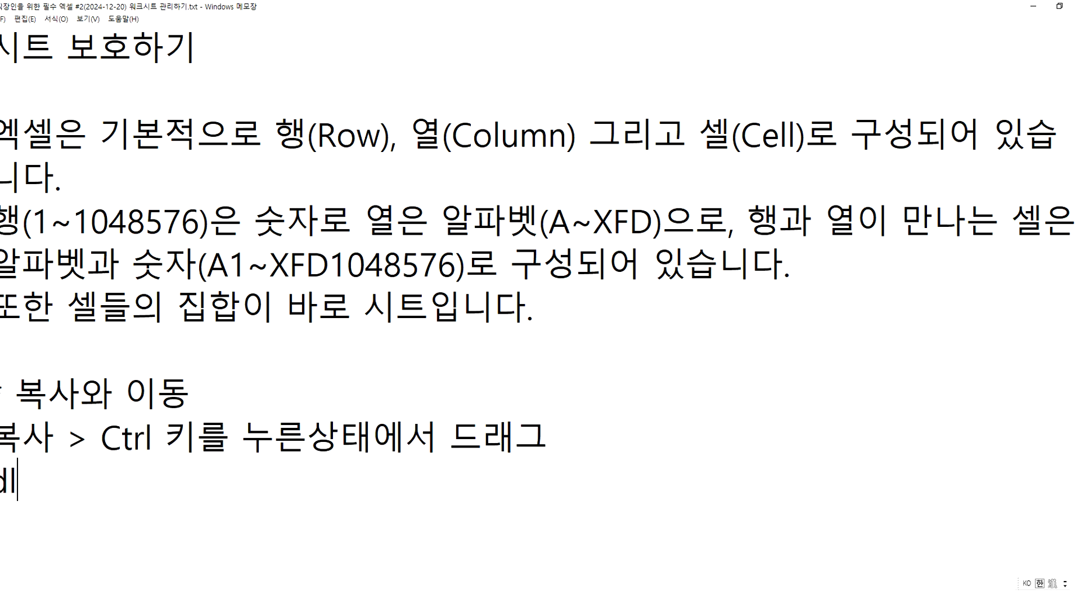
text(이동)
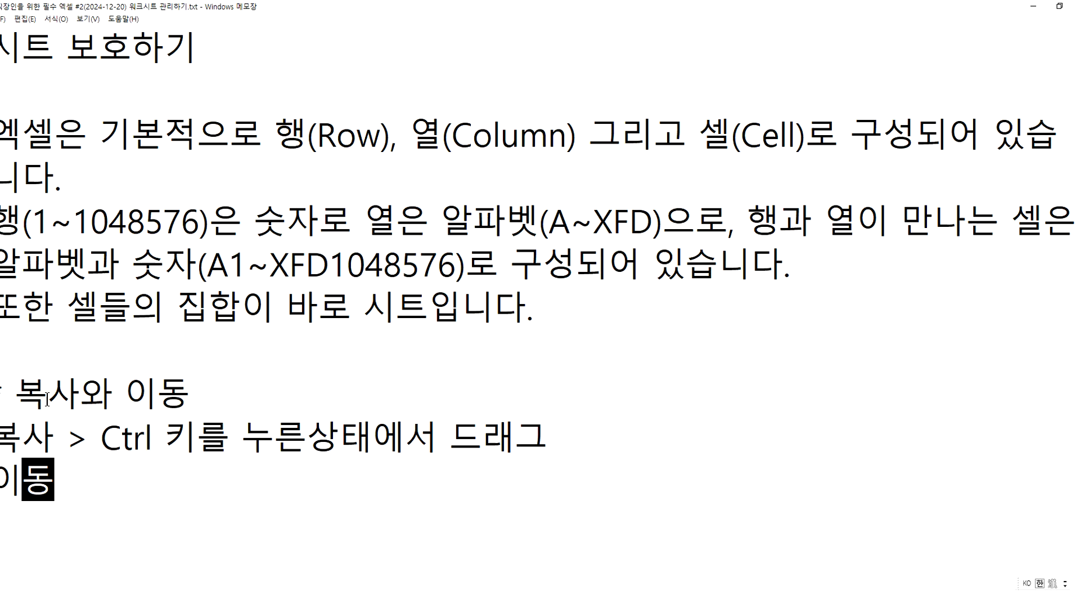
text( >?Shiof)
key(BackSpace)
key(BackSpace)
text(ft 키)
Step: Complete the 이동 line by copying "를 누른상태에서 드래그" from the 복사 line to its end
key(Up)
key(shift+End)
key(ctrl+c)
key(Down)
key(ctrl+v)
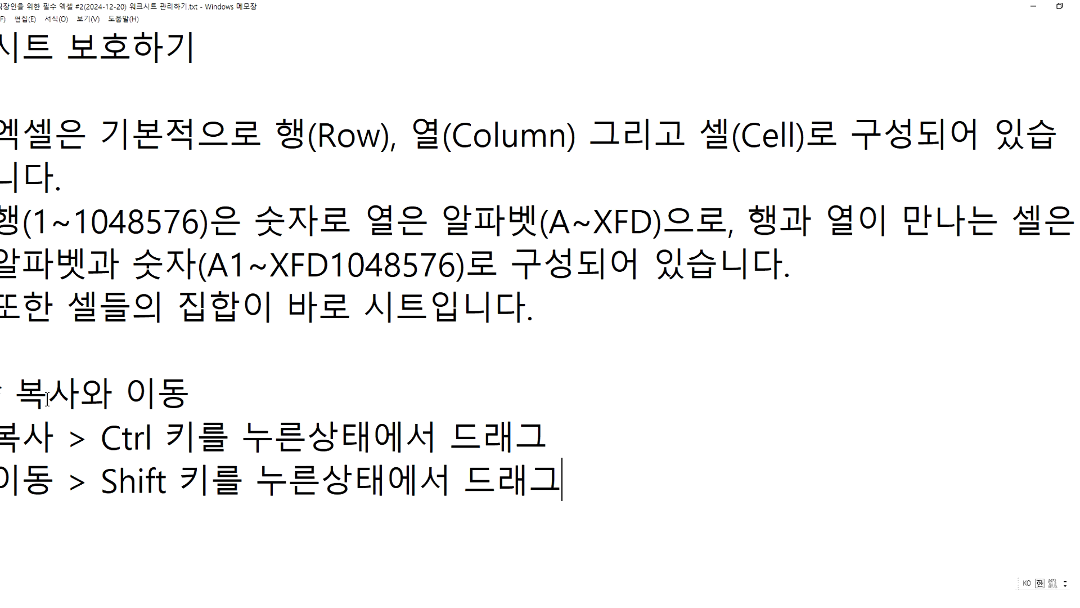
Step: Append ", 그냥 드래그" to the end of the 이동 line
text(, rm)
key(BackSpace)
key(BackSpace)
key(Hangul)
text(ㄱ그냥 드래그)
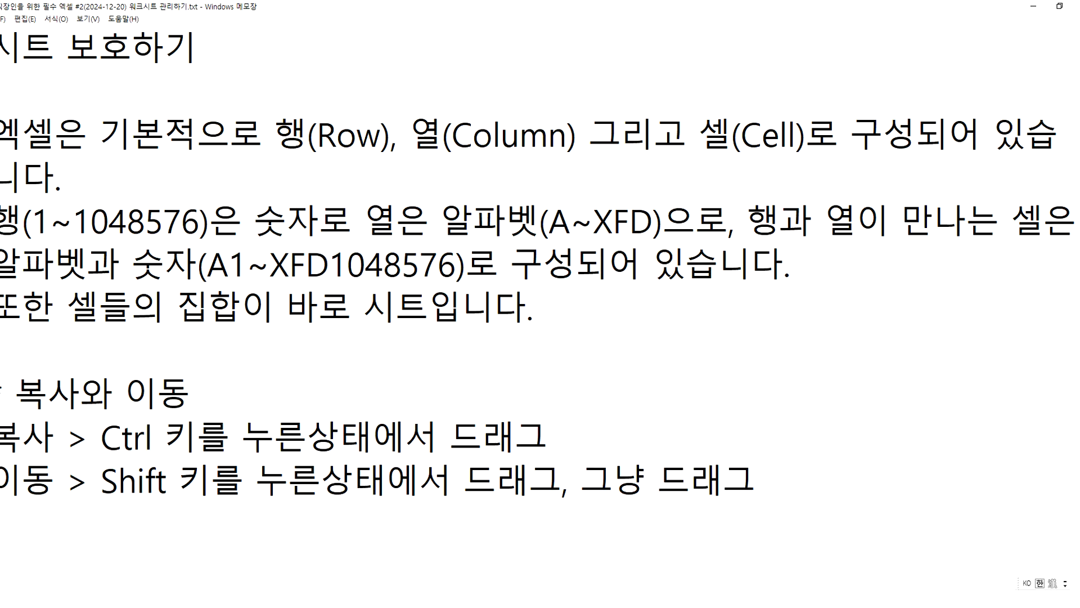
Step: Add the line "윈도우 탐색기" after a blank line below the copy and move rules
scroll(60, 392, down, 1)
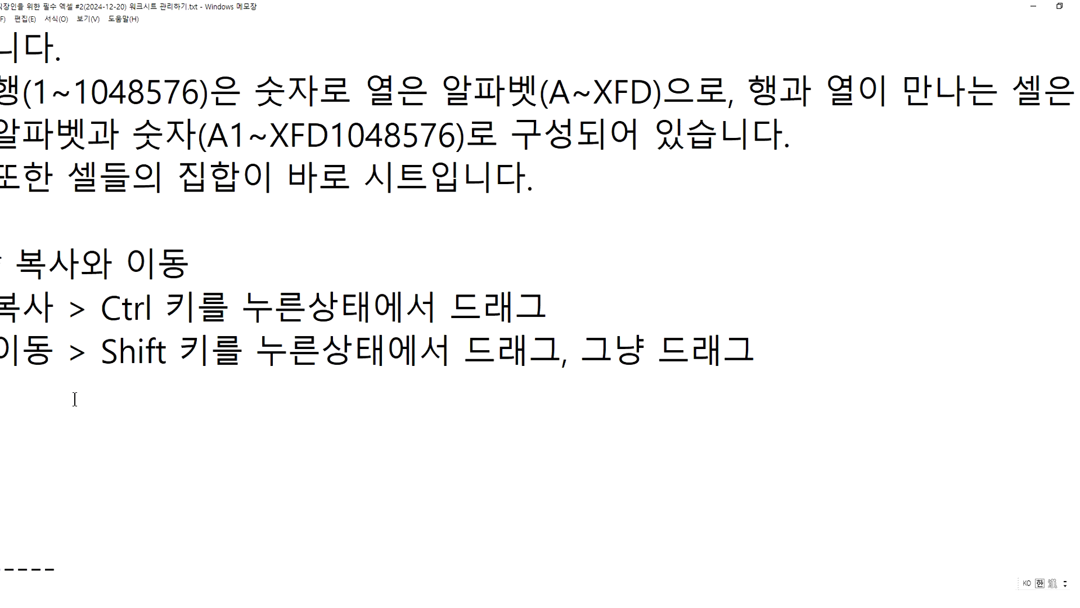
text(윈도우 ㅋ)
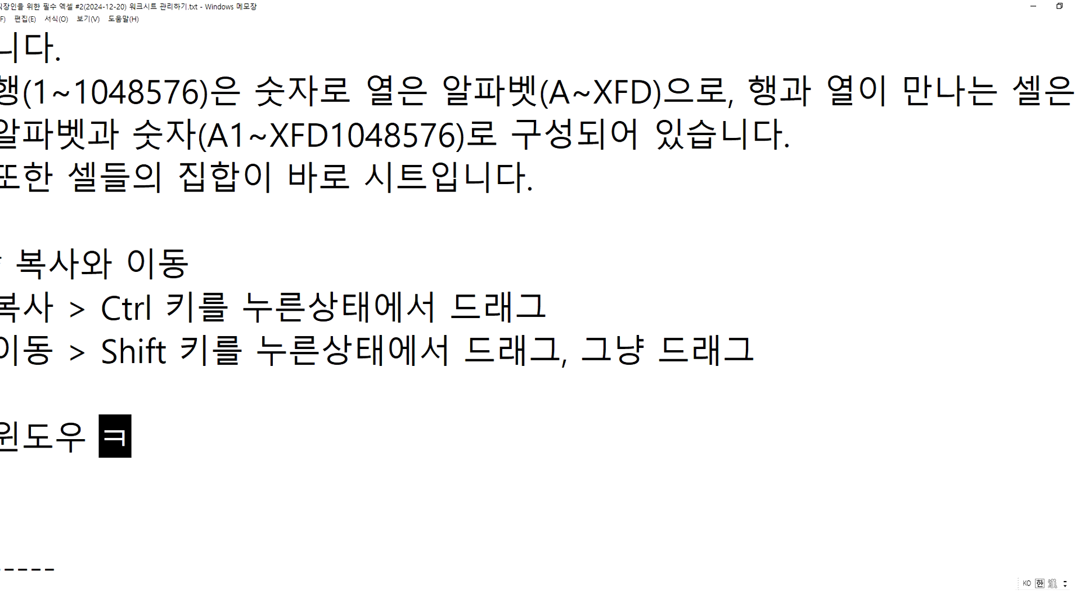
key(BackSpace)
text(탐색기)
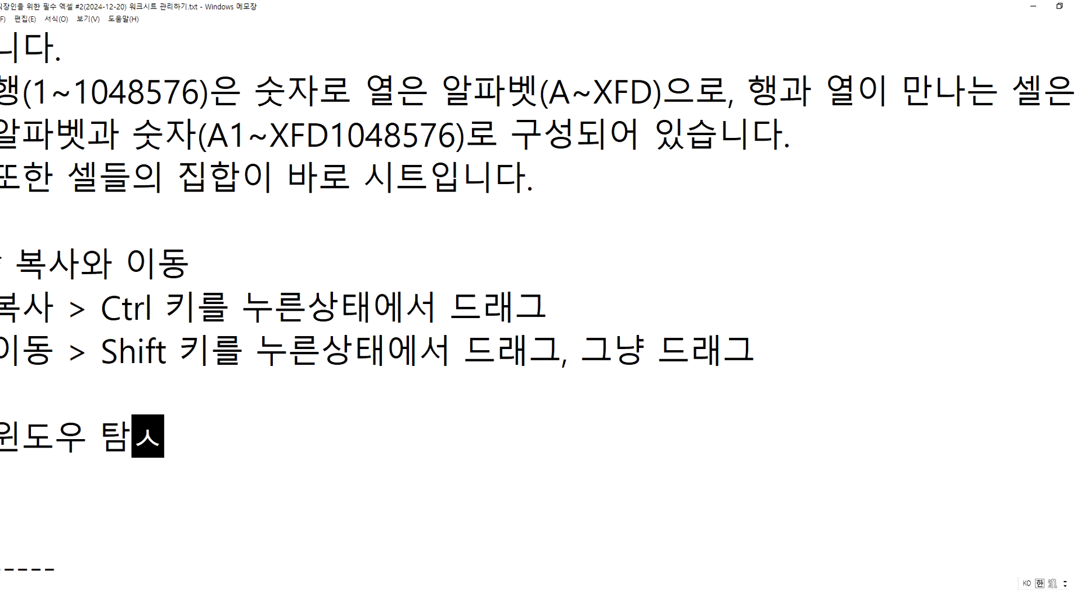
key(Return)
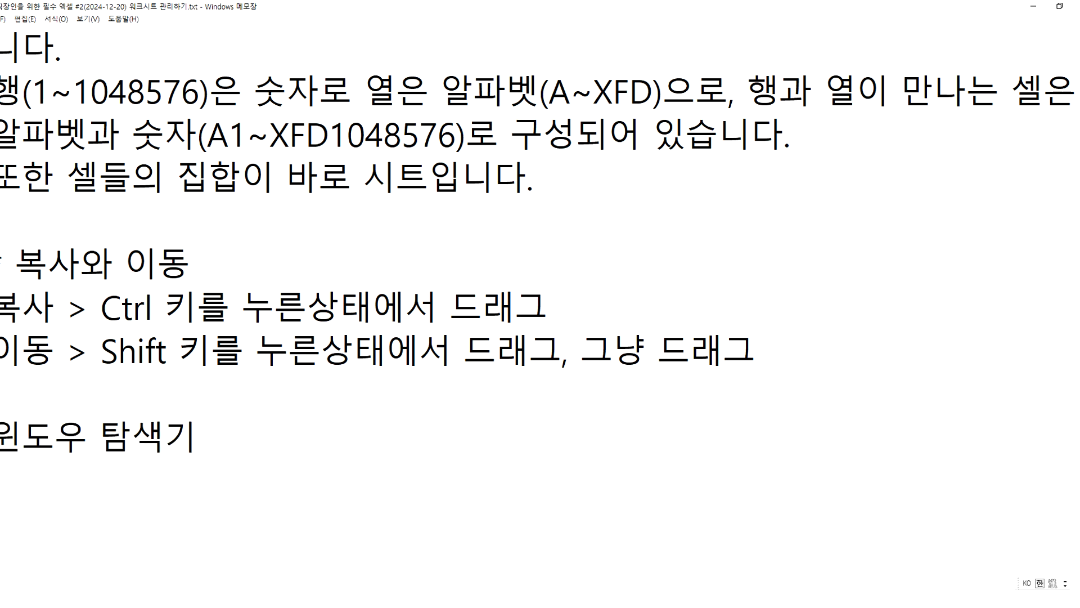
Step: Add the bullet "- 같은 드라이브에서는" under the 윈도우 탐색기 line
text(같은 )
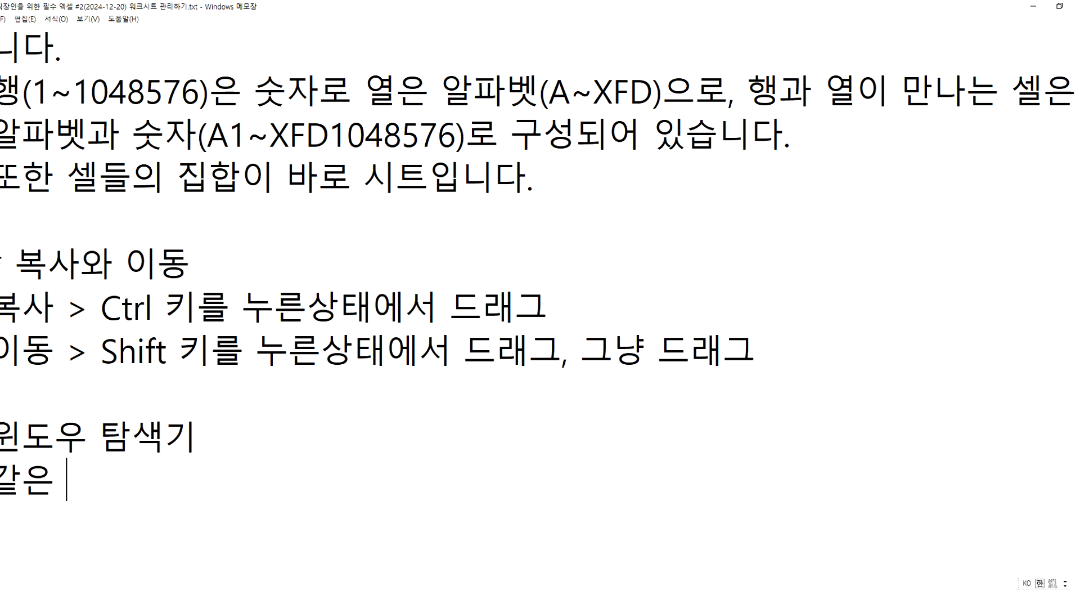
text(드라이브에)
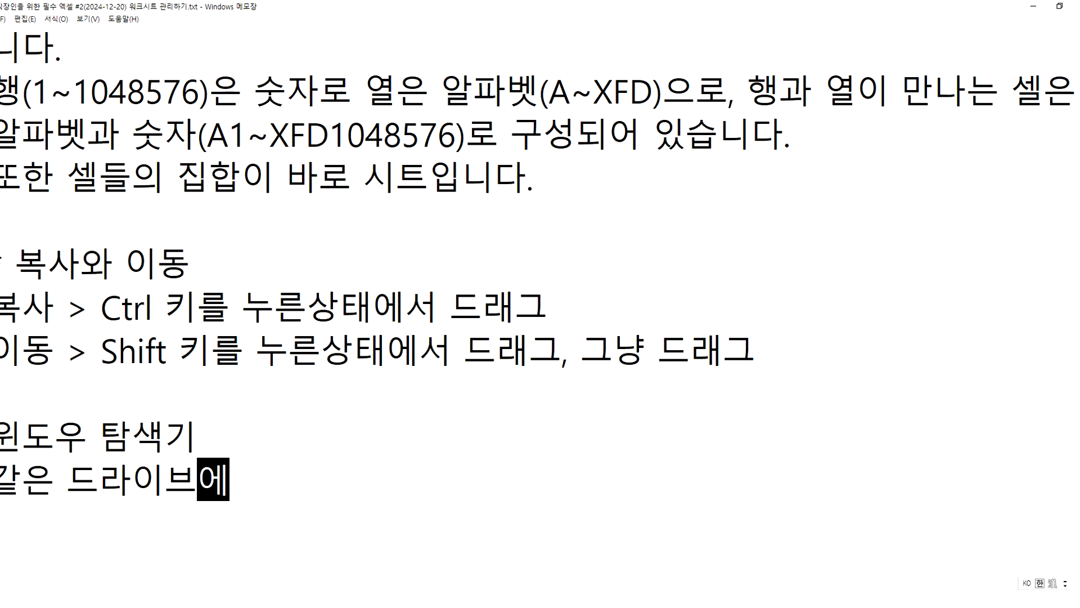
text(선는)
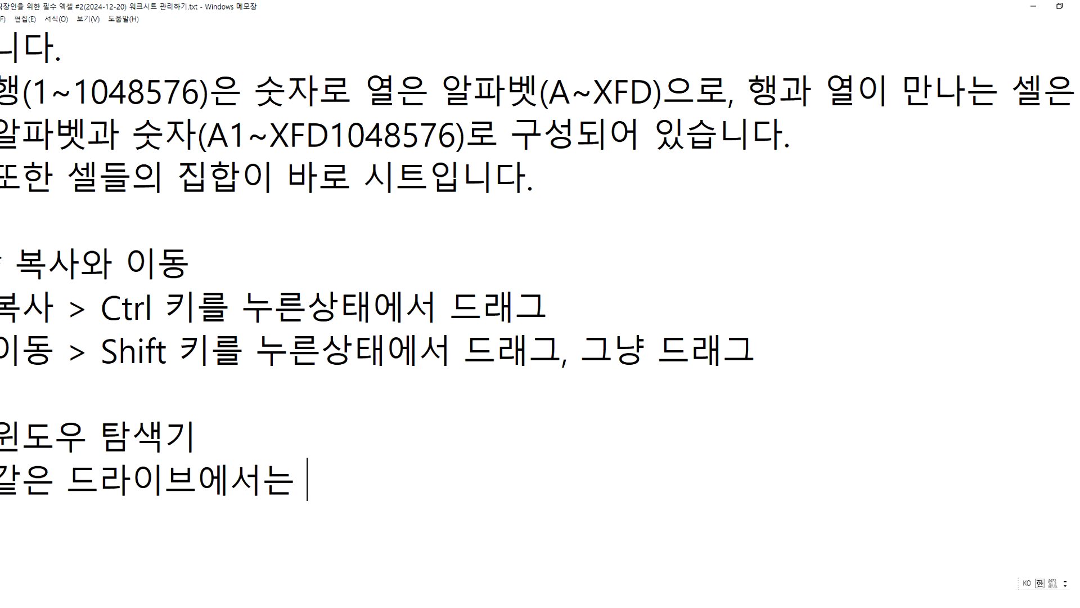
key(BackSpace)
key(Home)
text(-)
key(End)
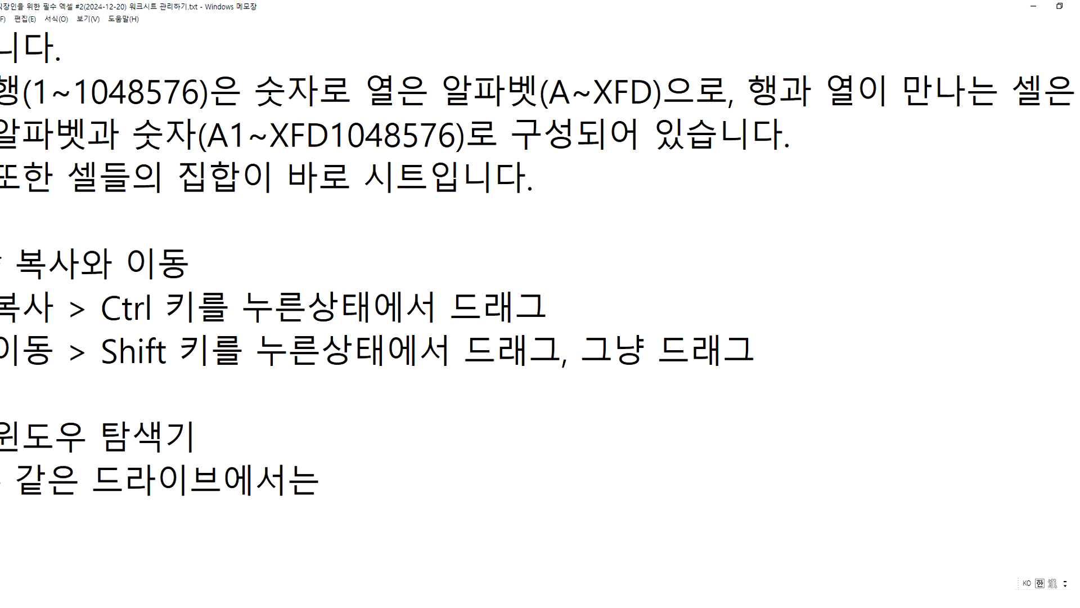
Step: Add the indented line "드래그하면 > 이동" below the 같은 드라이브에서는 bullet
text(드래)
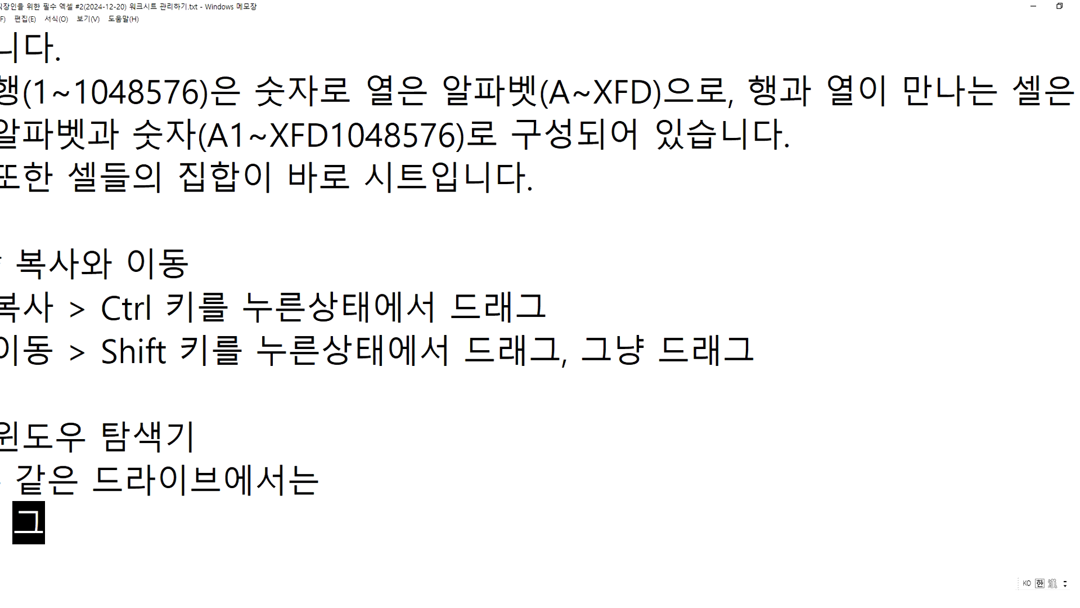
key(BackSpace)
key(BackSpace)
key(BackSpace)
text(드래그하면 )
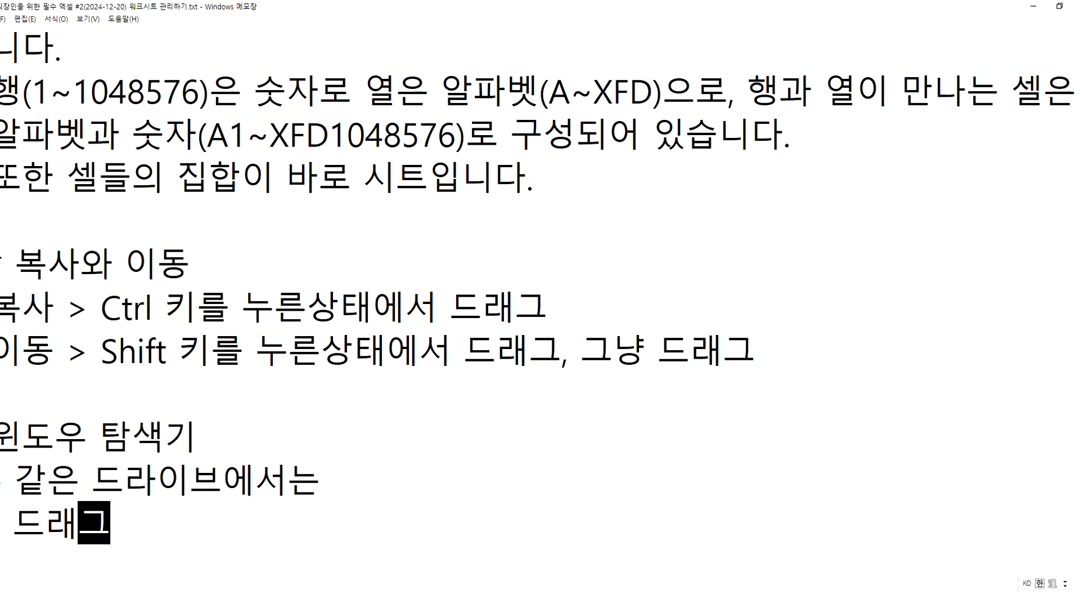
text(> 이동)
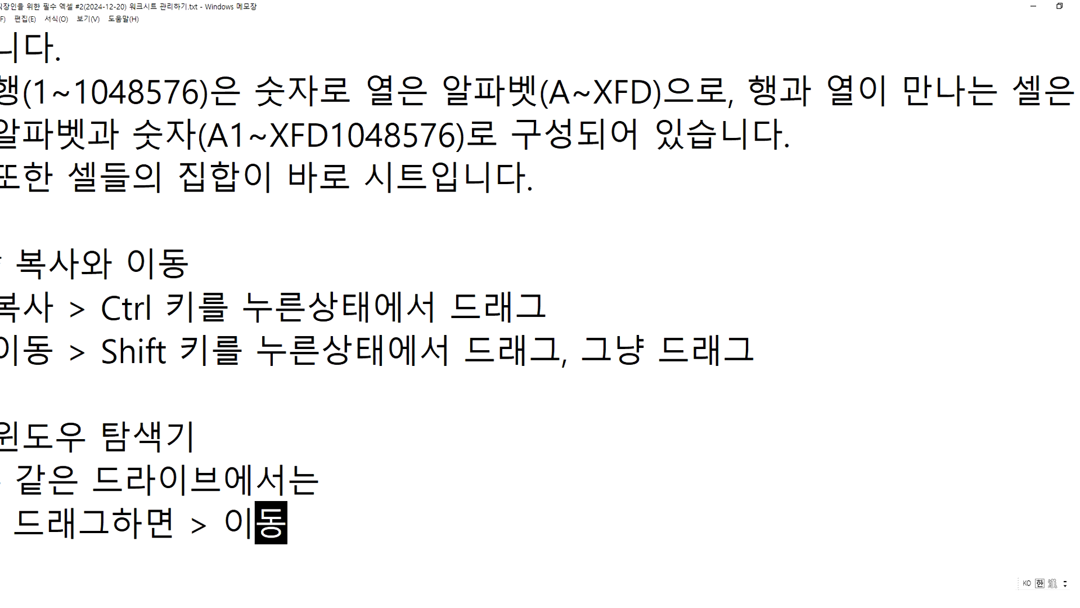
Step: Add the indented line "Ctrl 키 + 드래그 > 복사" below the 드래그하면 > 이동 line
key(Return)
text(Ctrl)
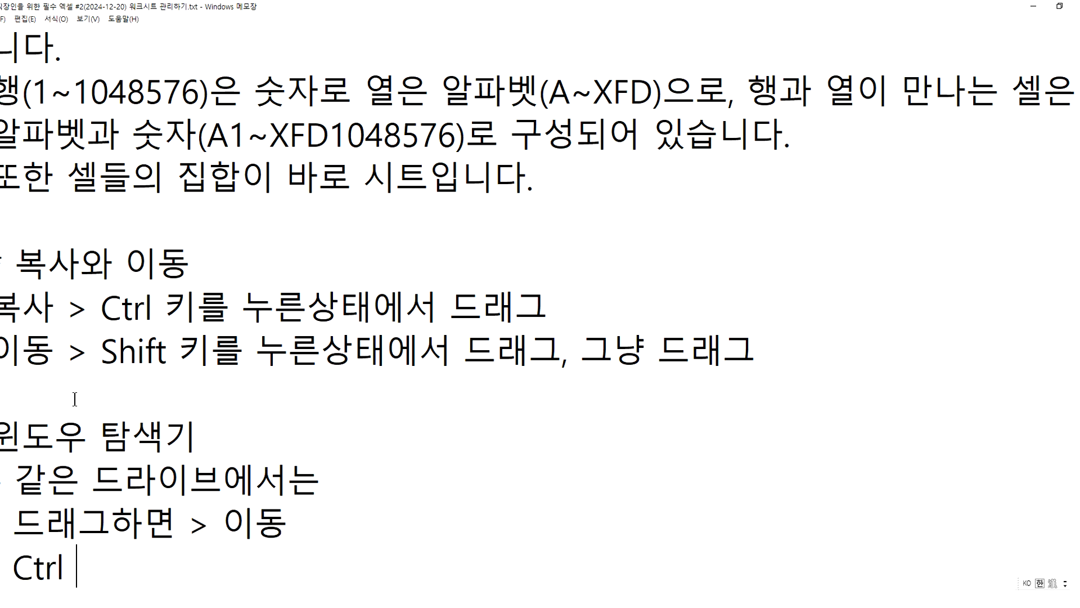
text( 키 + )
text(드래그 > 보)
text(ㄱ사)
Step: Add the bullet "- 다른 드라이브에서는" after a blank line below the same-drive rules
key(Return)
key(Return)
text(- 다른 드라)
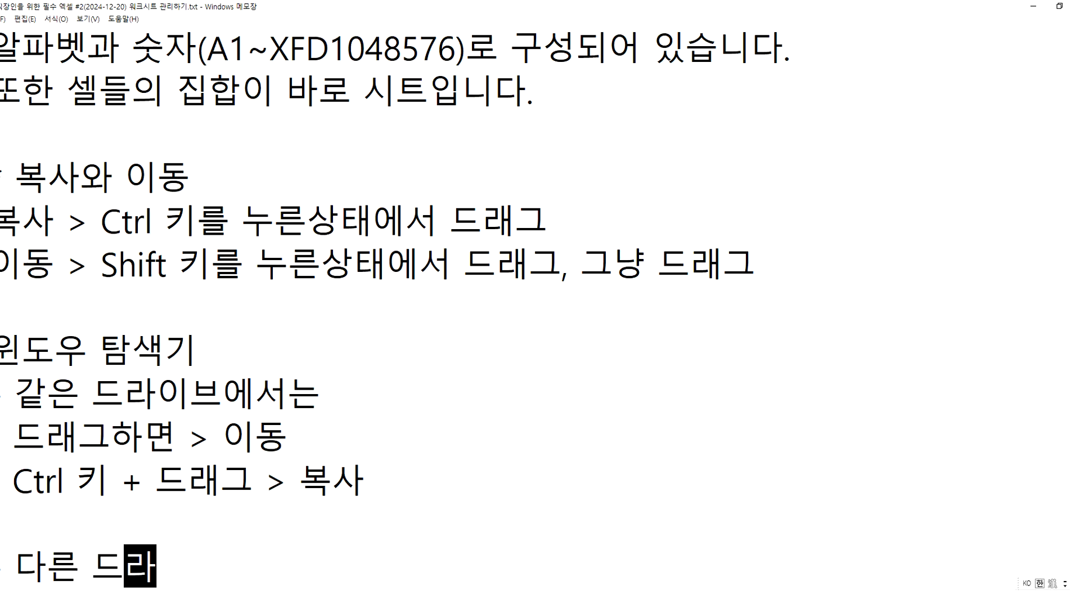
text(이브에서느)
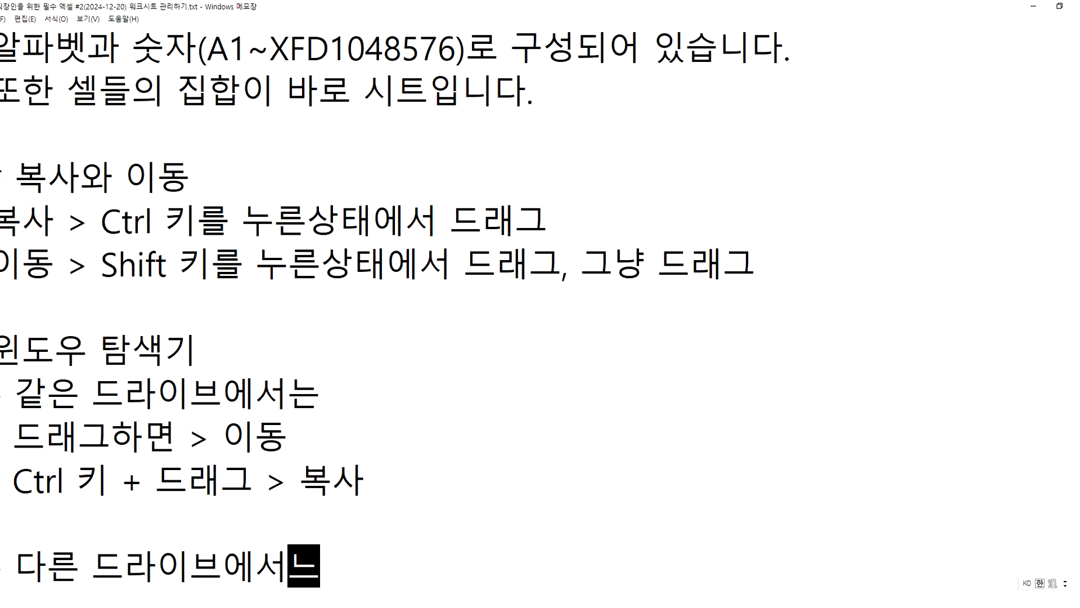
text(ㄴ)
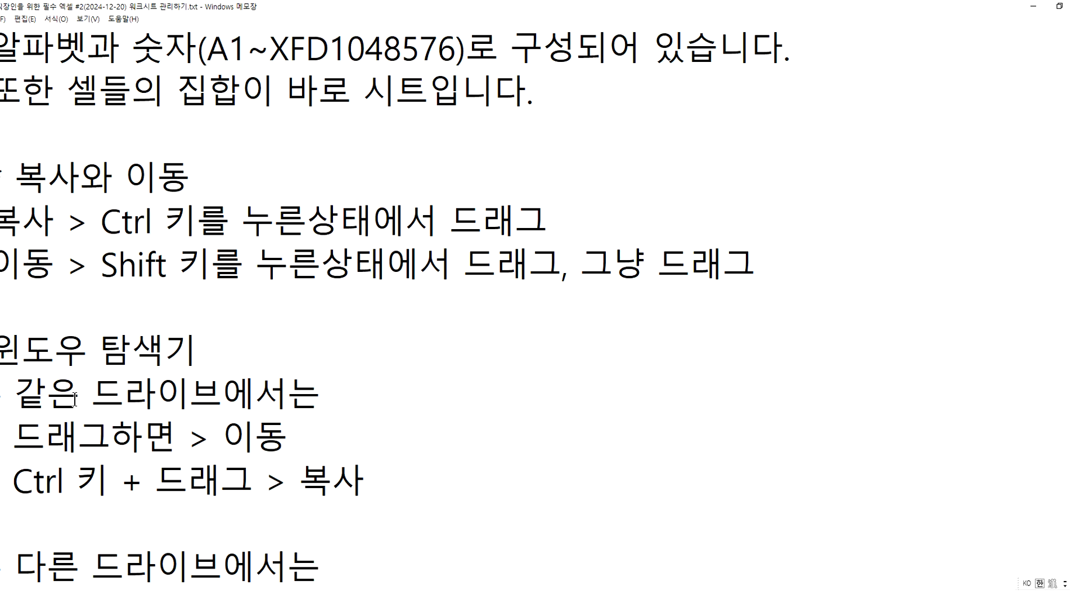
Step: Add the indented line "드래그 > 복사" below the 다른 드라이브에서는 bullet
key(Return)
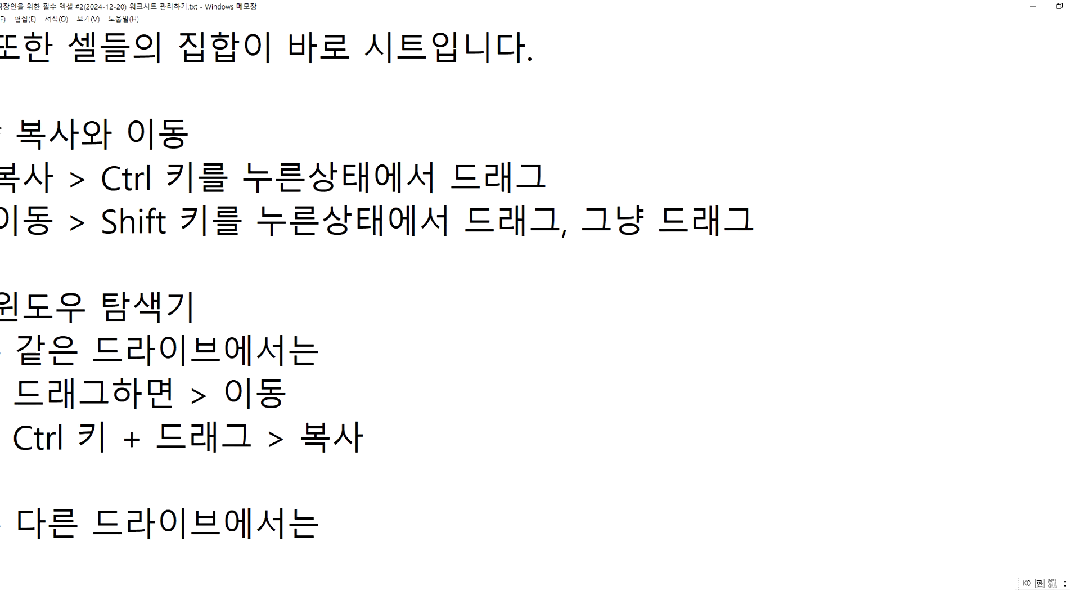
text(드래)
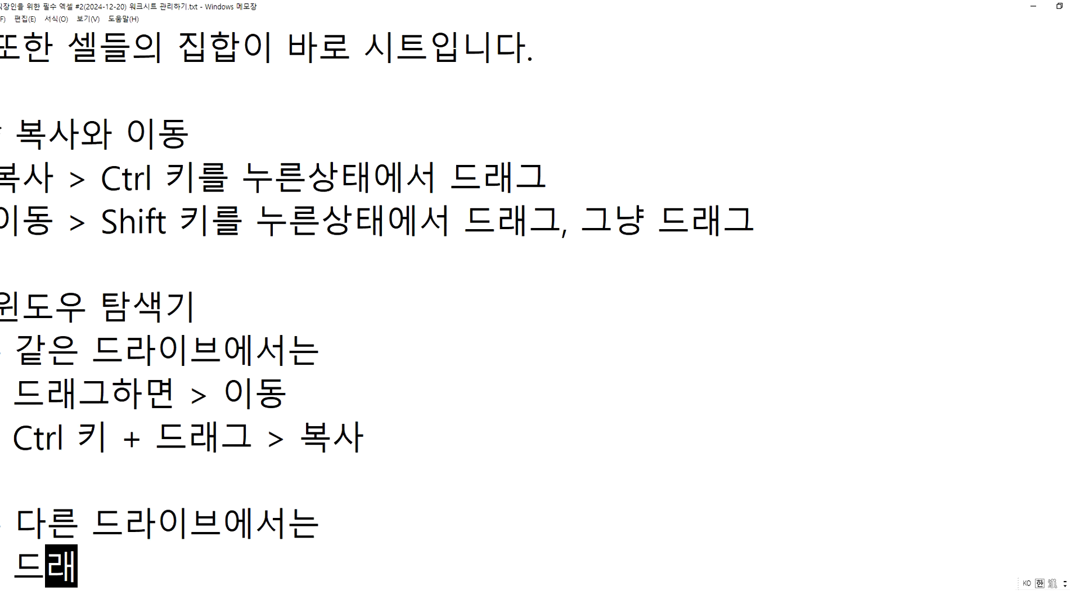
text(그 > ㅂ복사)
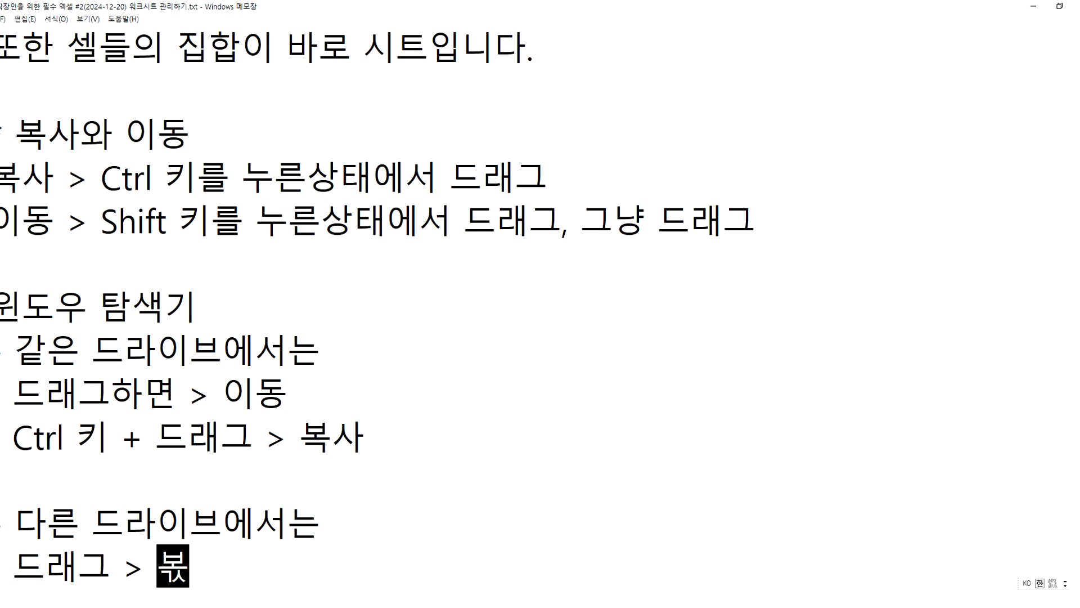
Step: Add the line "Shift 킨 + 드래그 > 이동" under the different-drive rules and review the notes
key(Return)
text(Shift)
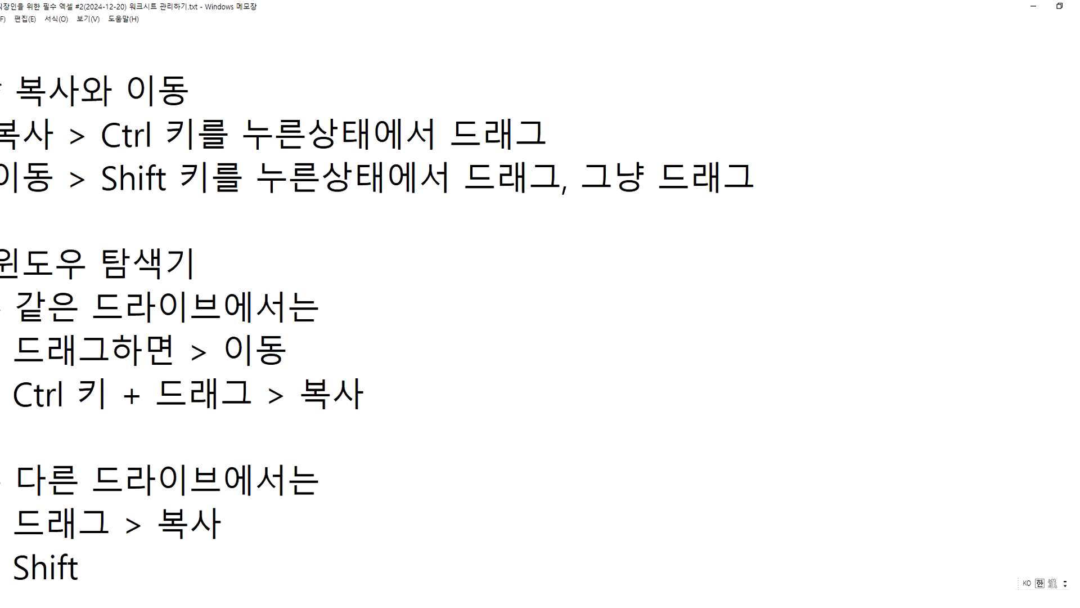
text( xl)
key(BackSpace)
text(킨 + 들)
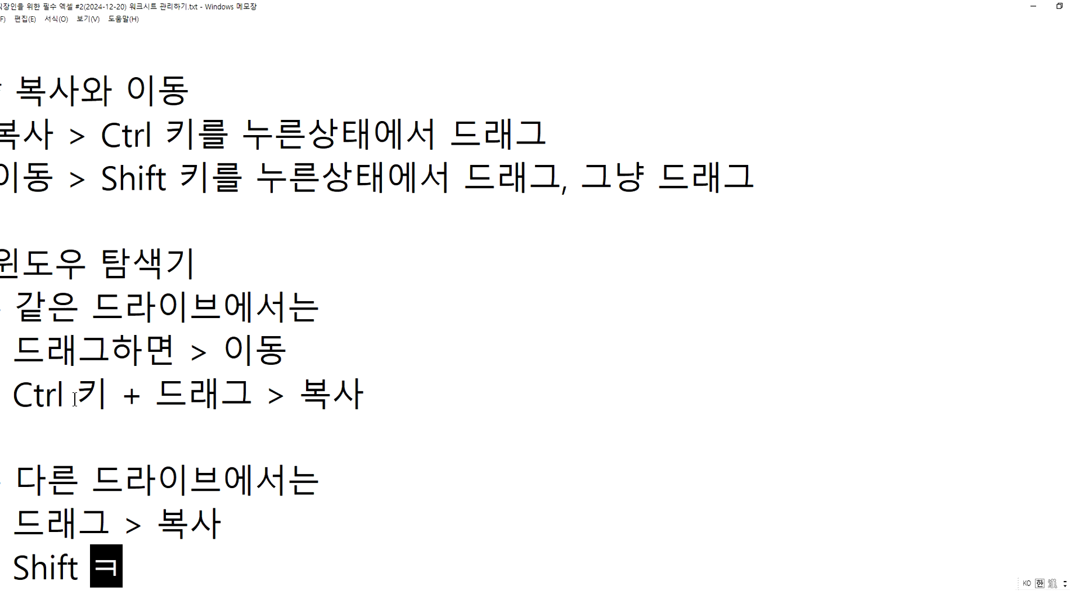
text(래그)
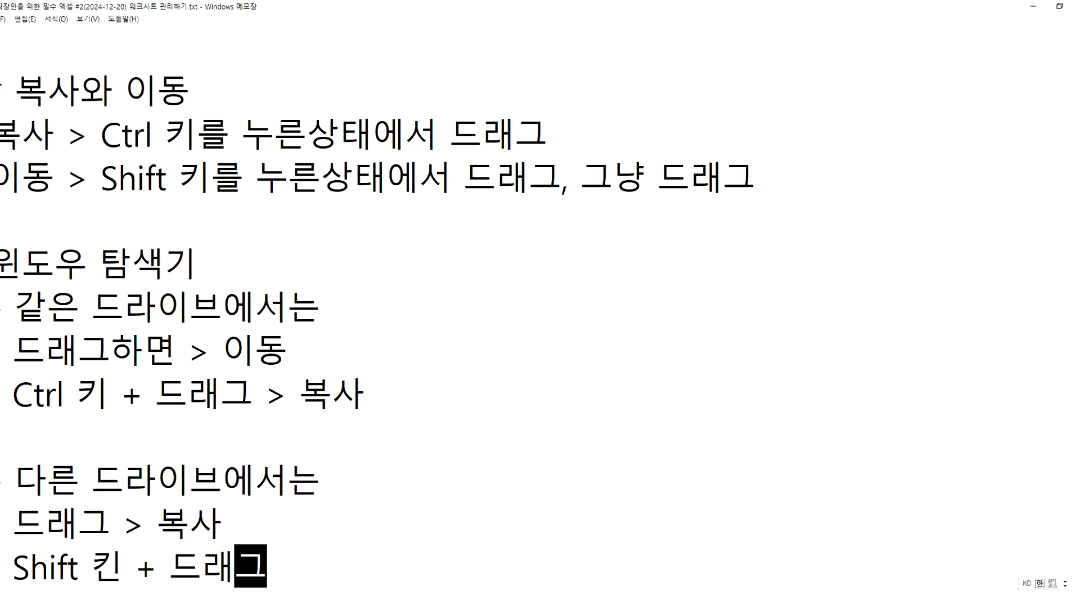
text( > ㅇ이동)
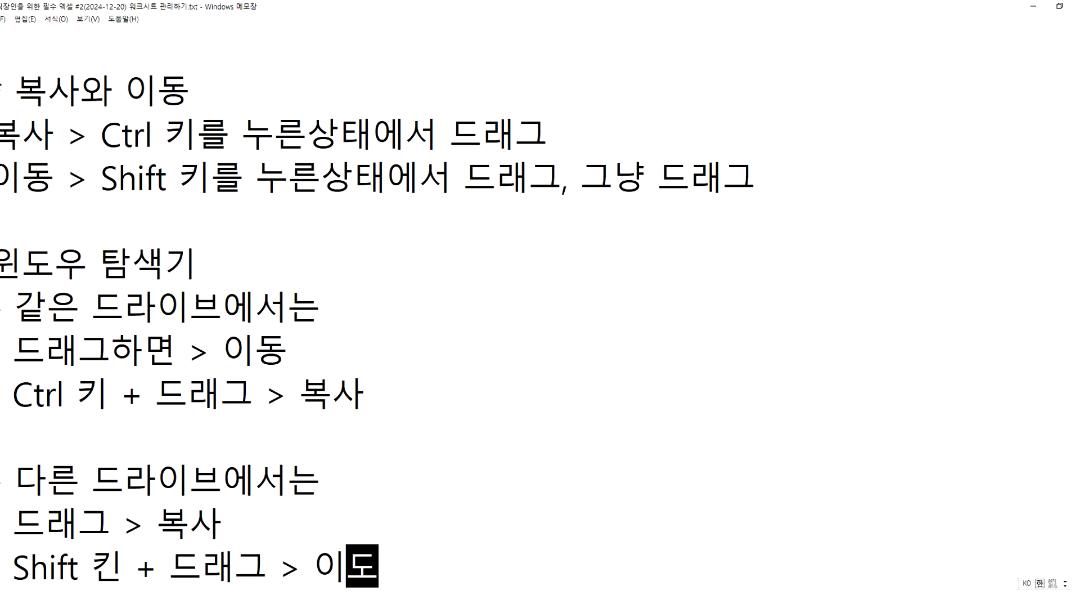
key(Return)
scroll(540, 304, up, 1)
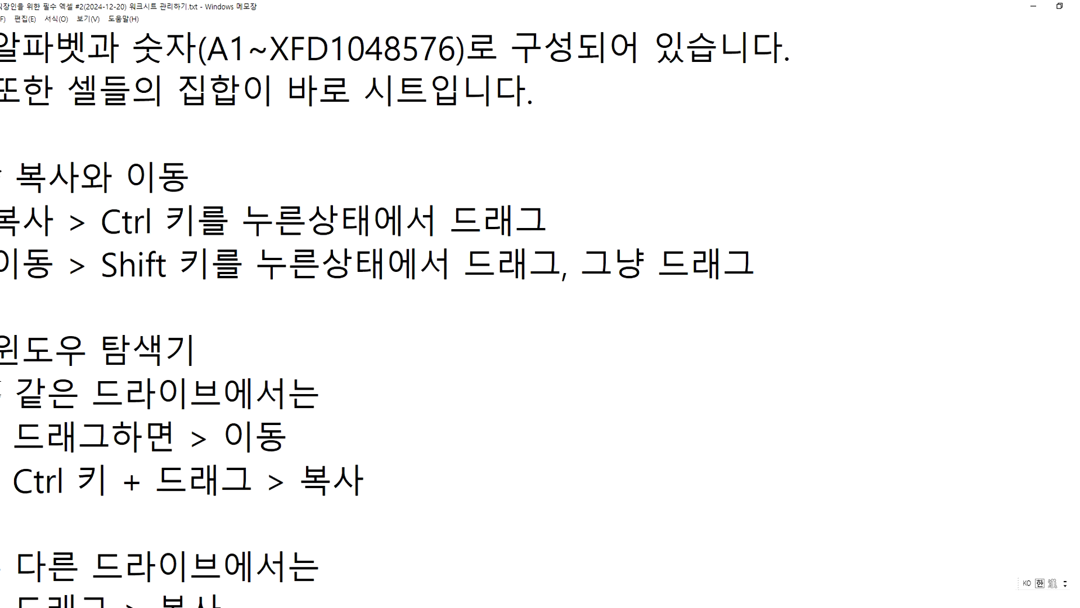
scroll(53, 304, down, 2)
scroll(135, 339, up, 1)
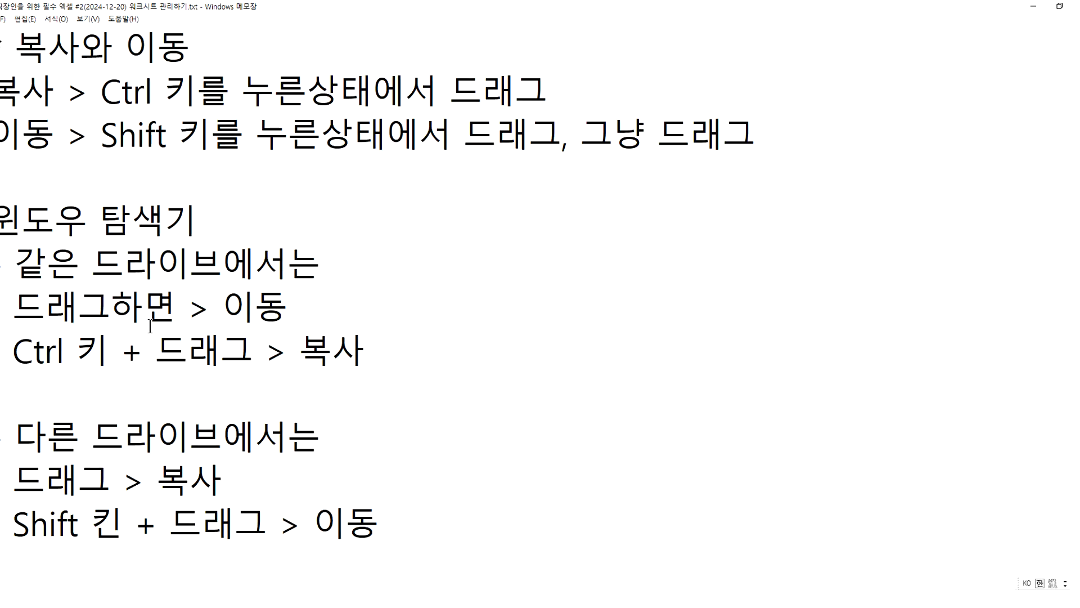
drag(98, 92, 373, 87)
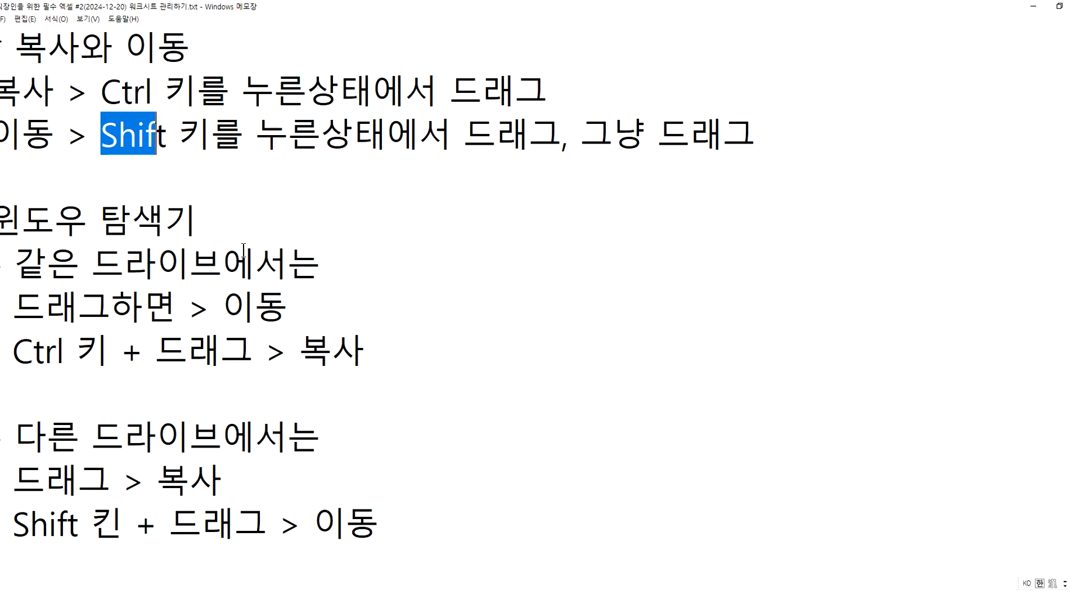
Step: Switch to Excel and enter the title 성적표 in cell B2 of Sheet5
key(alt+Tab)
click(56, 153)
scroll(81, 168, up, 3)
scroll(83, 171, up, 3)
drag(118, 174, 141, 191)
click(109, 175)
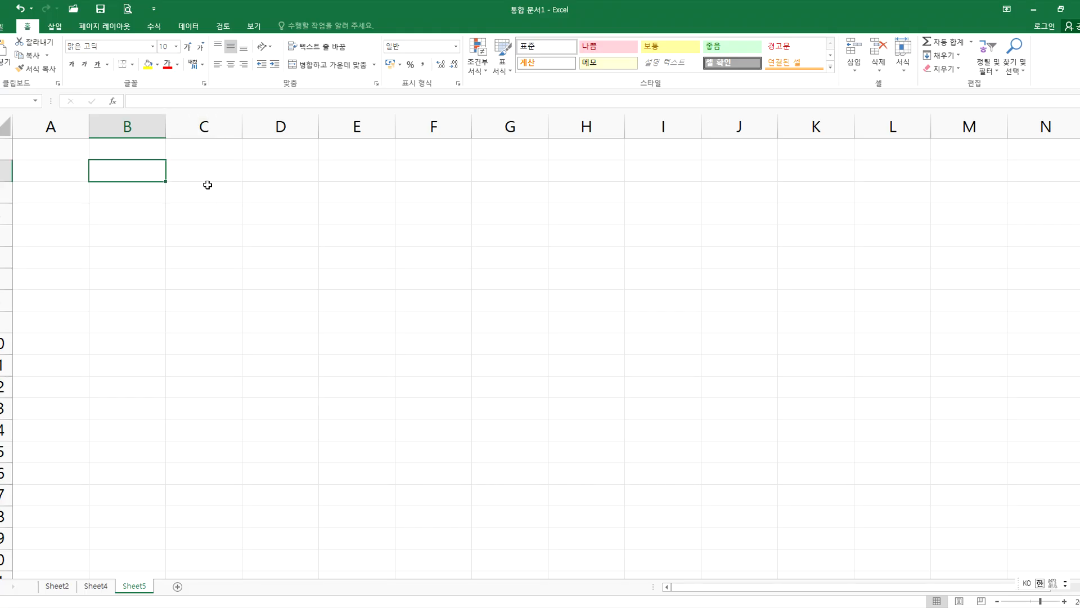
text(소ㅓㅇ)
key(BackSpace)
key(BackSpace)
key(BackSpace)
text(성ㅈ)
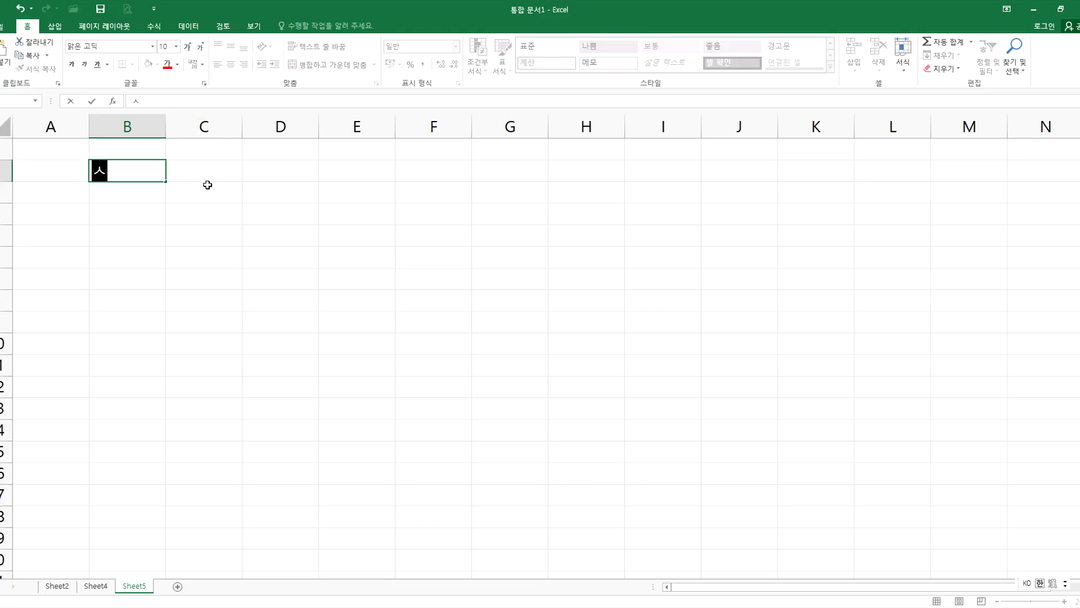
text(ㅓㄱㅍㅛ)
key(Return)
Step: Enter the headers 학번, 이름, 국어, 영어, 수학, 합계 and 평균 across cells B4:H4
text(ㅎㅏㄱㅂㅓㄴ)
key(Tab)
text(ㅇㅣㄹㅡㅁ)
key(Tab)
key(Tab)
text(ㄱㅜㄱㅇㅓ)
key(Tab)
text(ㅇㅕㅇㅇㅓ)
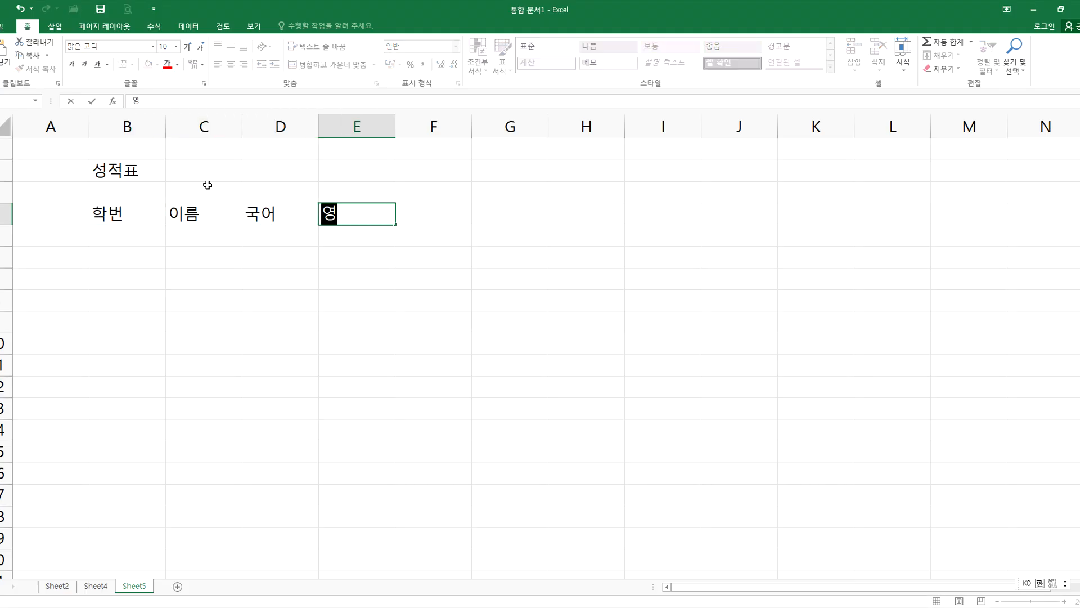
key(Tab)
text(ㅅㅜㅎㅏㄱ)
key(Tab)
text(ㅎㅏㅂㄱㅖ)
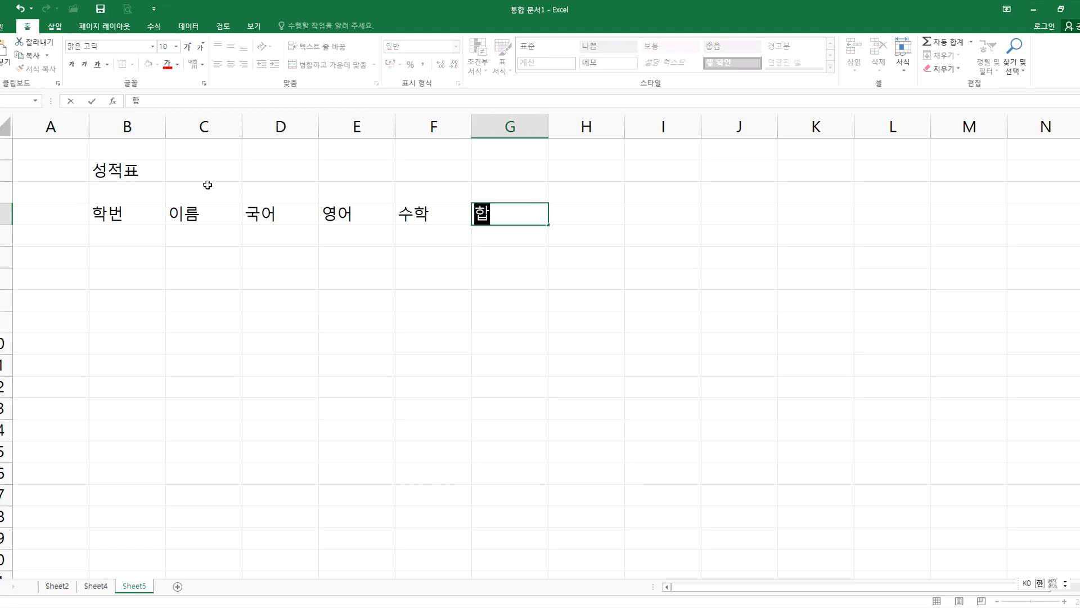
key(Tab)
text(ㅍㅕㅇㄱㅠㄴ)
key(Return)
Step: Enter the three students' consecutive ID numbers in cells B5:B7 under 학번
text(ㅎㅗㅇ)
key(Escape)
text(1101)
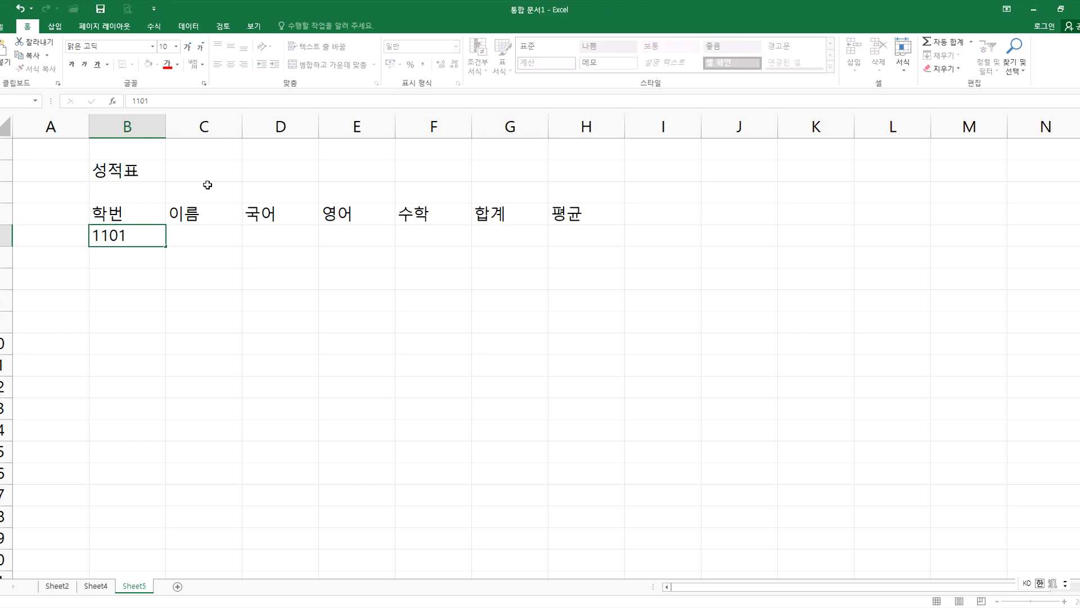
key(Return)
text(1102)
key(Return)
text(1103)
Step: Enter the three students' full names in cells C5:C7 under 이름
key(Tab)
key(Up)
key(Up)
text(ㅎㅗㅇㄱㅣㄹㄷ)
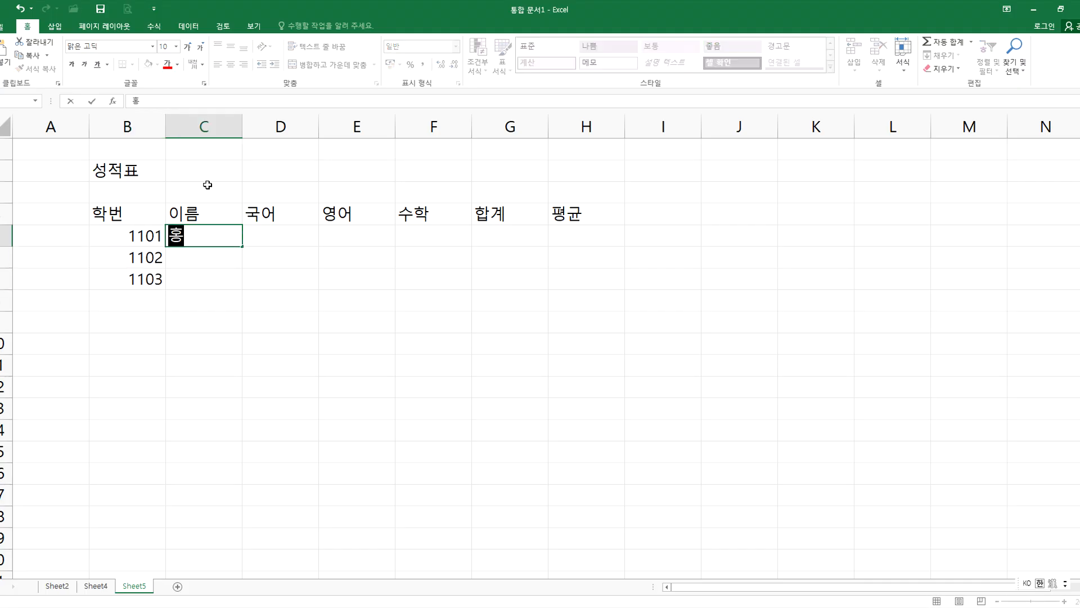
text(ㅗㅇ)
key(Return)
text(ㅇㅣㄹㅈㅣㅁㅐ)
key(Return)
text(ㅇㅣㅁㄲㅓㄱㅈㅓㅇ)
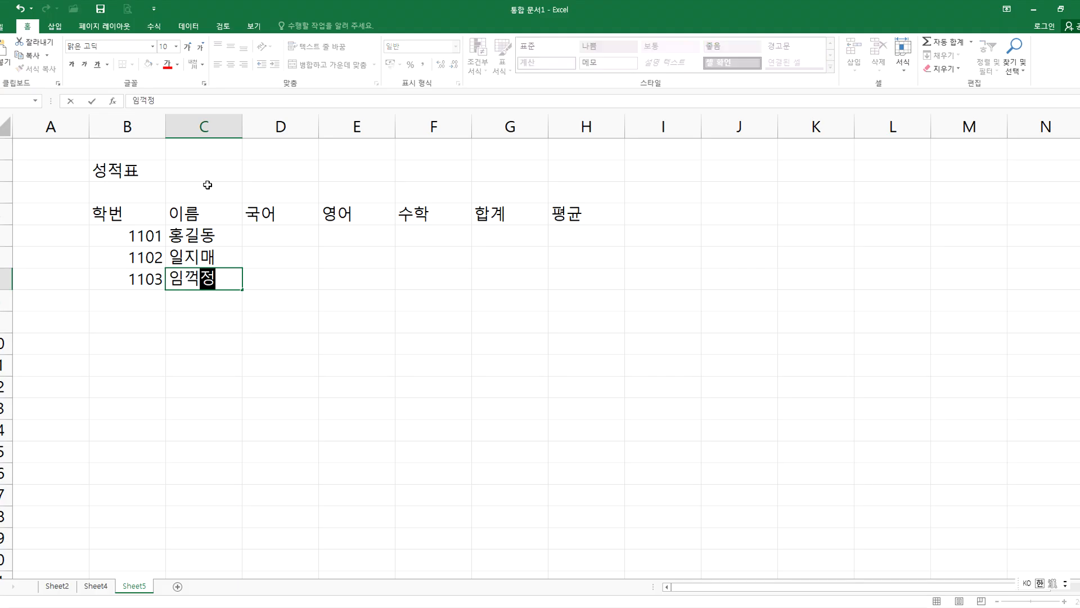
Step: Select the score range D5:F7 and fill the 국어 column with 90, 80 and 70
key(Tab)
key(Up)
key(Up)
key(shift+Right)
key(shift+Right)
key(shift+Down)
key(shift+Down)
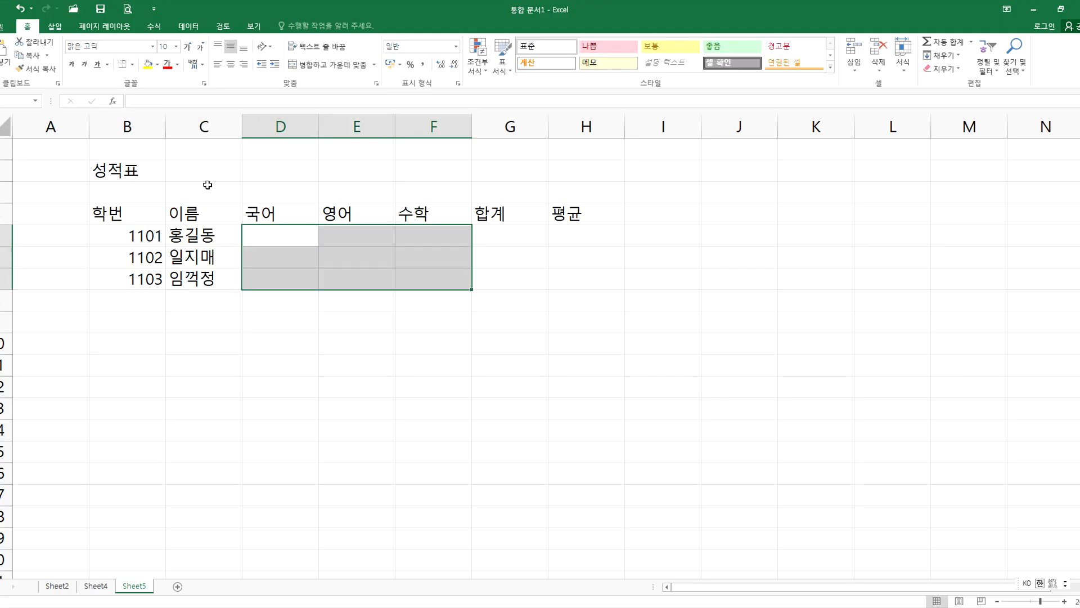
text(90)
key(Return)
text(80)
key(Return)
text(70)
key(Return)
Step: Fill the 영어 column with 60, 50, 40 and the 수학 column with 100, 99, 88
text(60)
key(Return)
text(50)
key(Return)
text(40)
key(Return)
text(100)
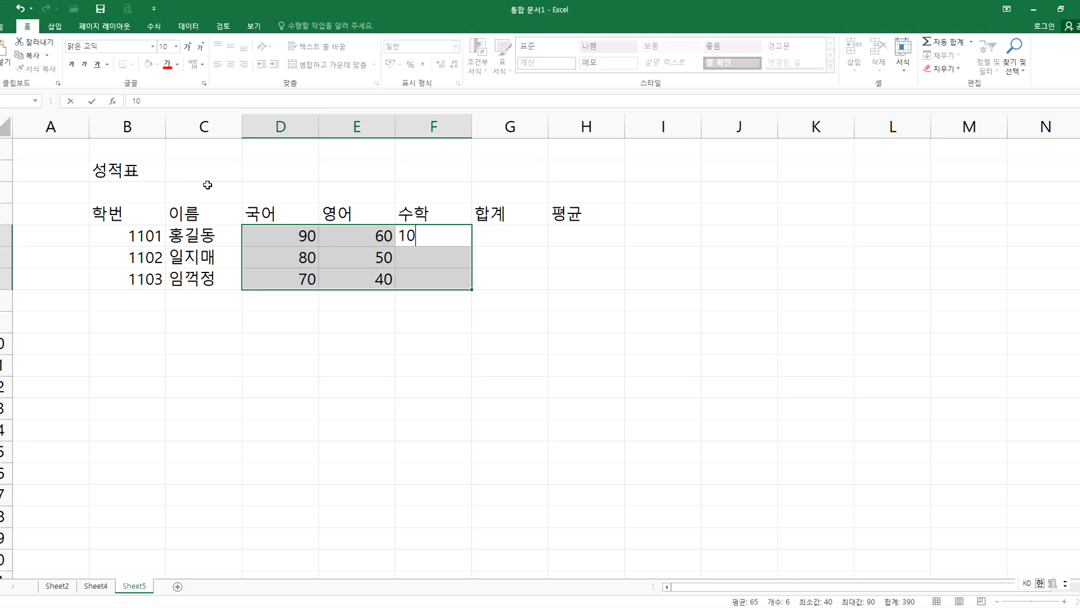
key(Return)
text(99)
key(Return)
text(88)
key(Return)
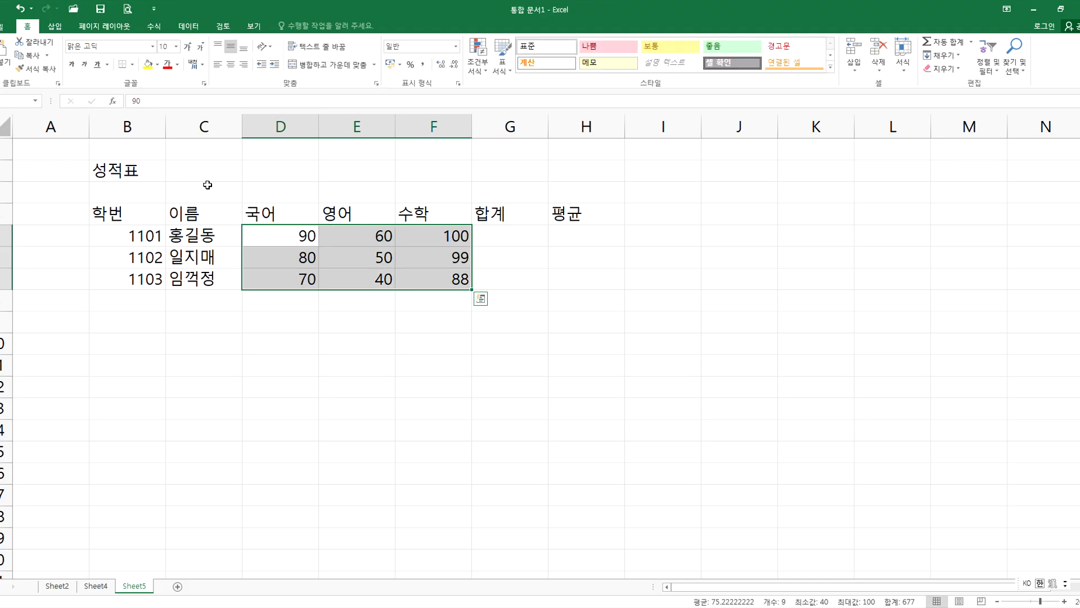
Step: Move the score table B4:H7 to C12:I15 and undo the move
drag(128, 215, 577, 284)
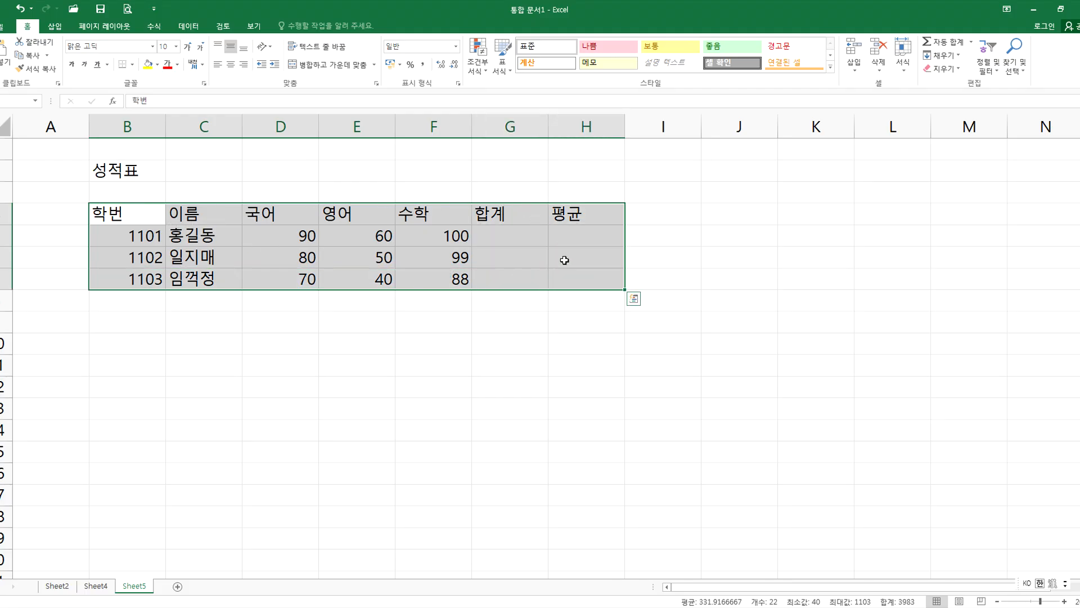
drag(427, 291, 511, 448)
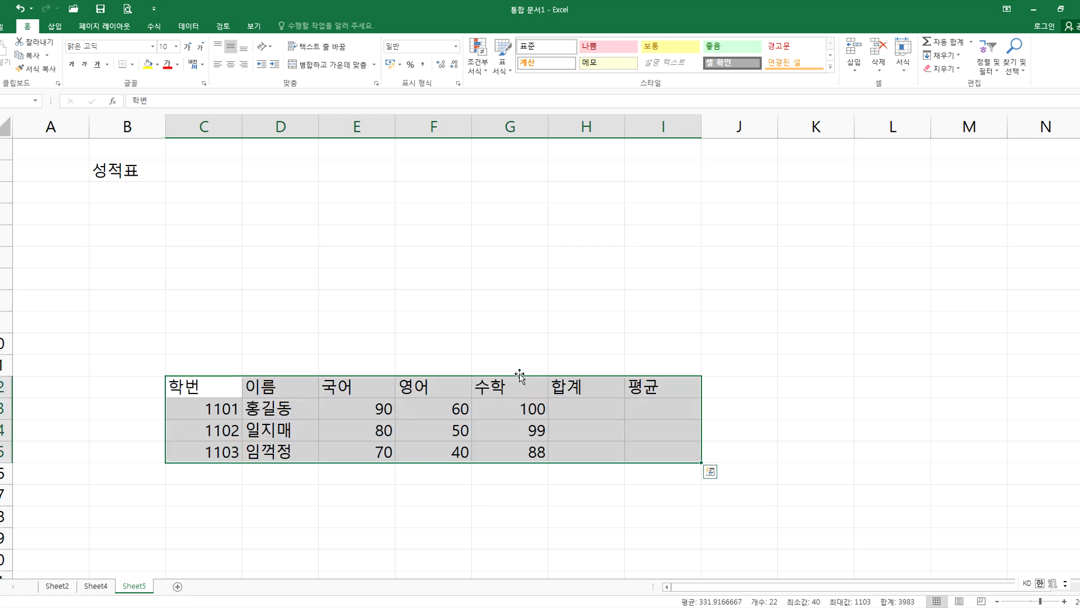
key(ctrl+z)
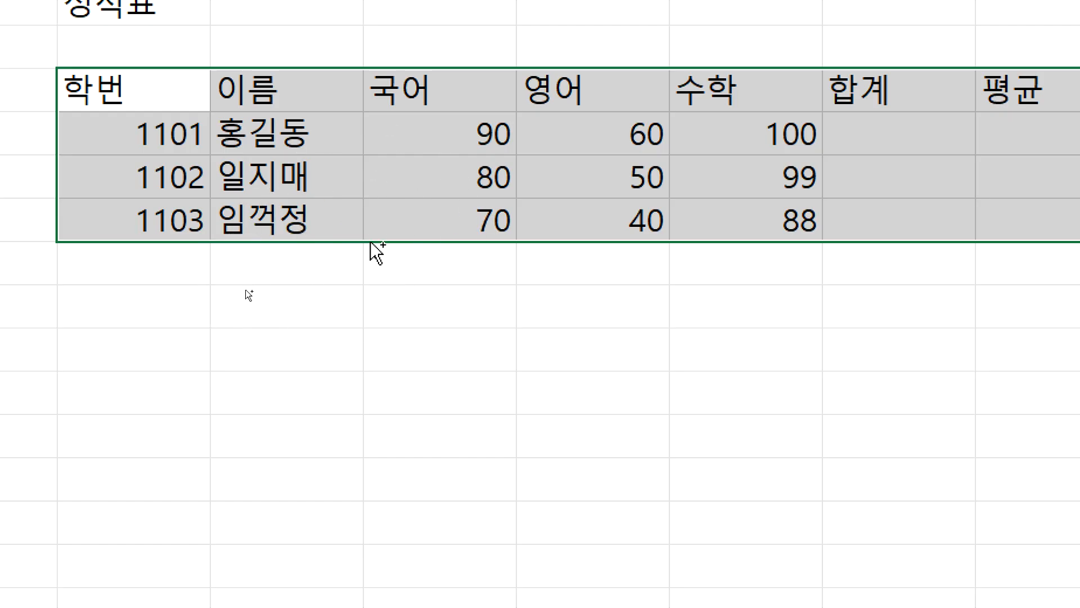
Step: Copy the selected score table B4:H7 to the range starting at B10
drag(371, 243, 472, 471)
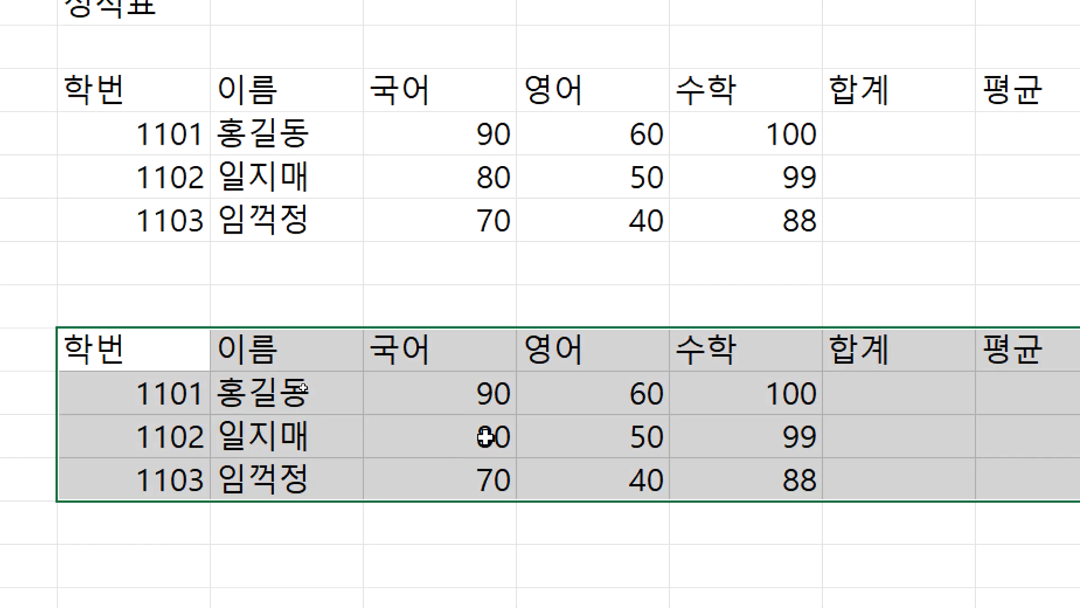
click(316, 358)
Step: Try to move the 국어 and 영어 scores D11:E13 to columns further right, and undo it
click(399, 386)
drag(400, 385, 640, 484)
drag(530, 462, 965, 471)
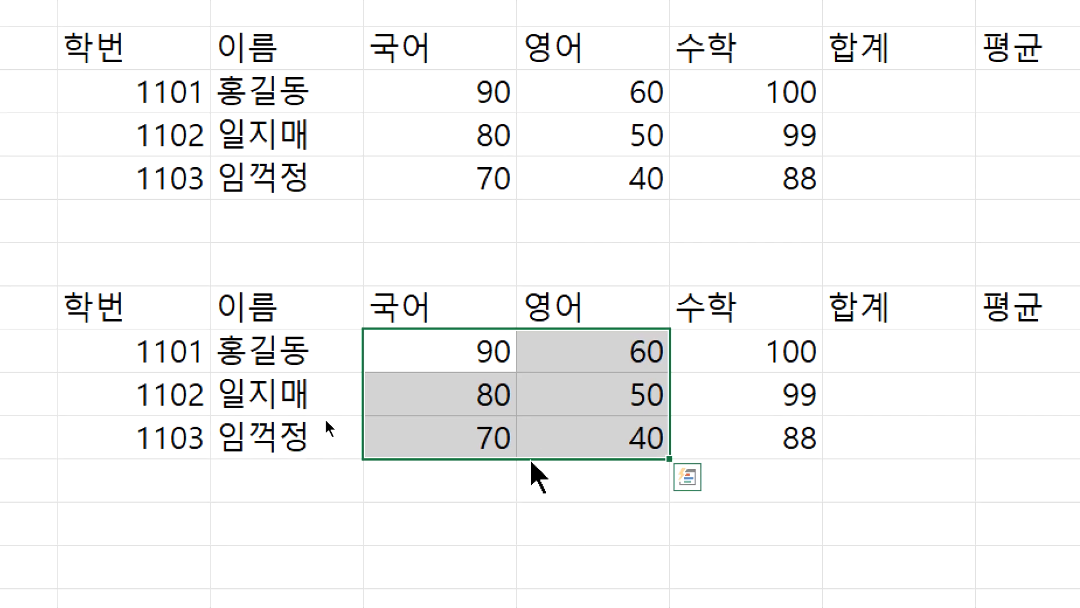
key(ctrl+z)
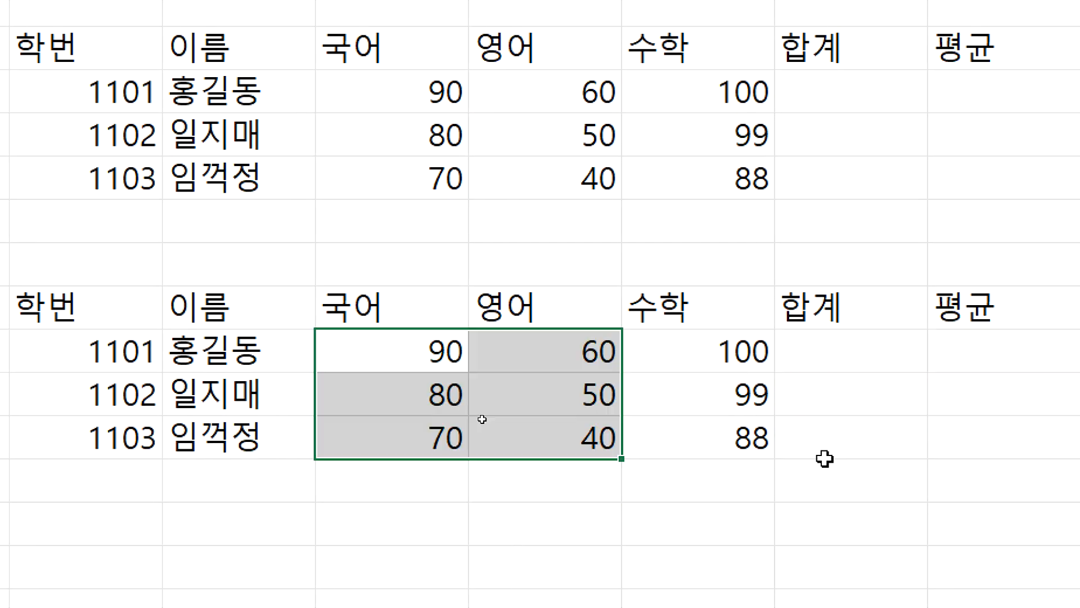
Step: Move the scores D11:E13 onto F12:G14, replacing the existing data, and undo the move
drag(528, 458, 885, 506)
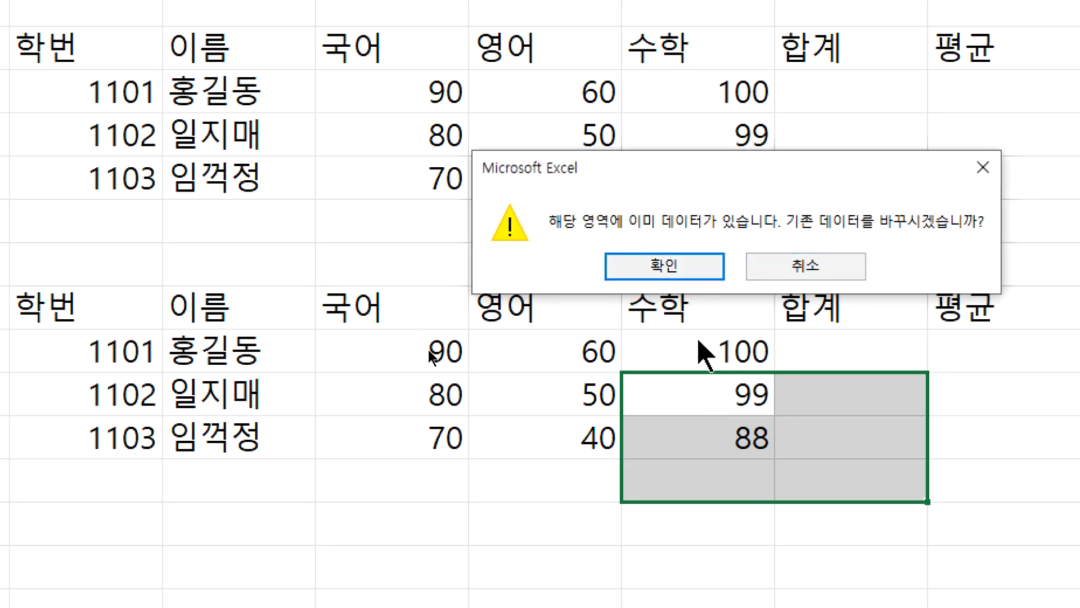
click(664, 267)
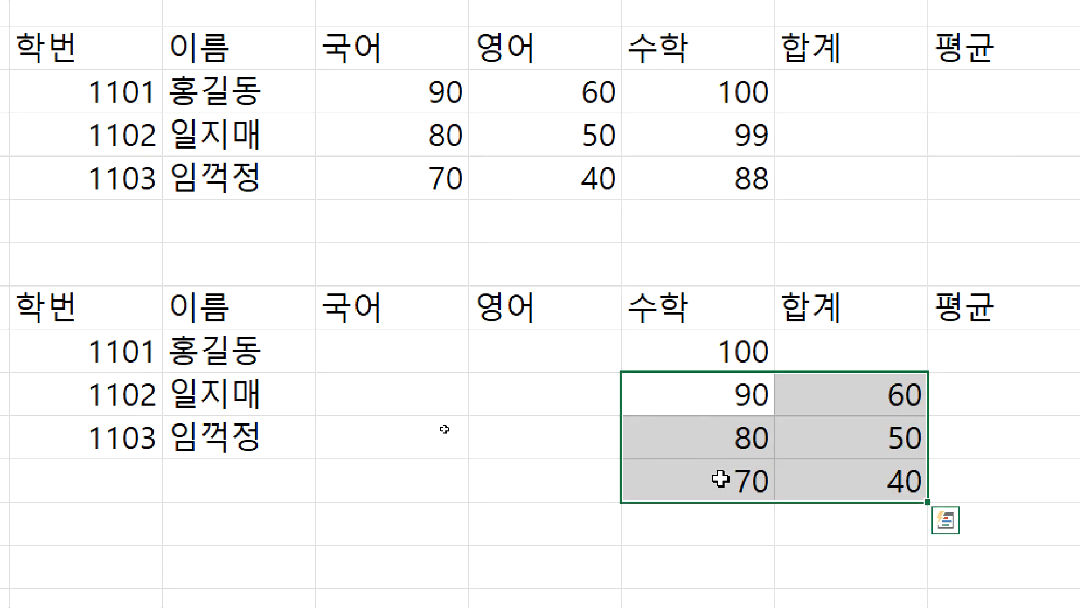
key(ctrl+z)
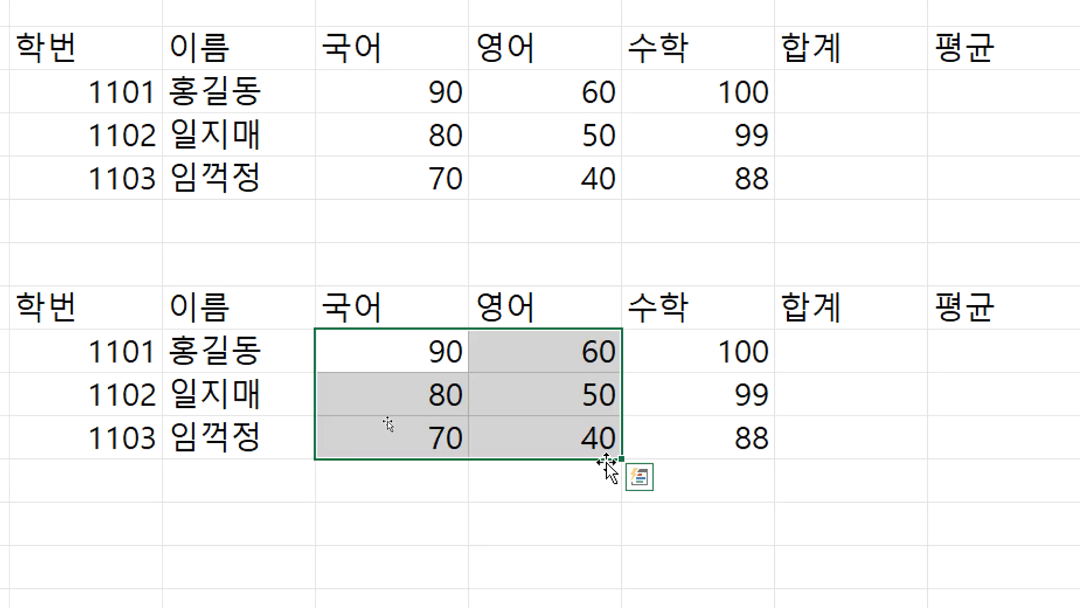
Step: Move Sheet5 in front of Sheet2, place a copy of it after Sheet4, and compare the original with the copy
click(55, 302)
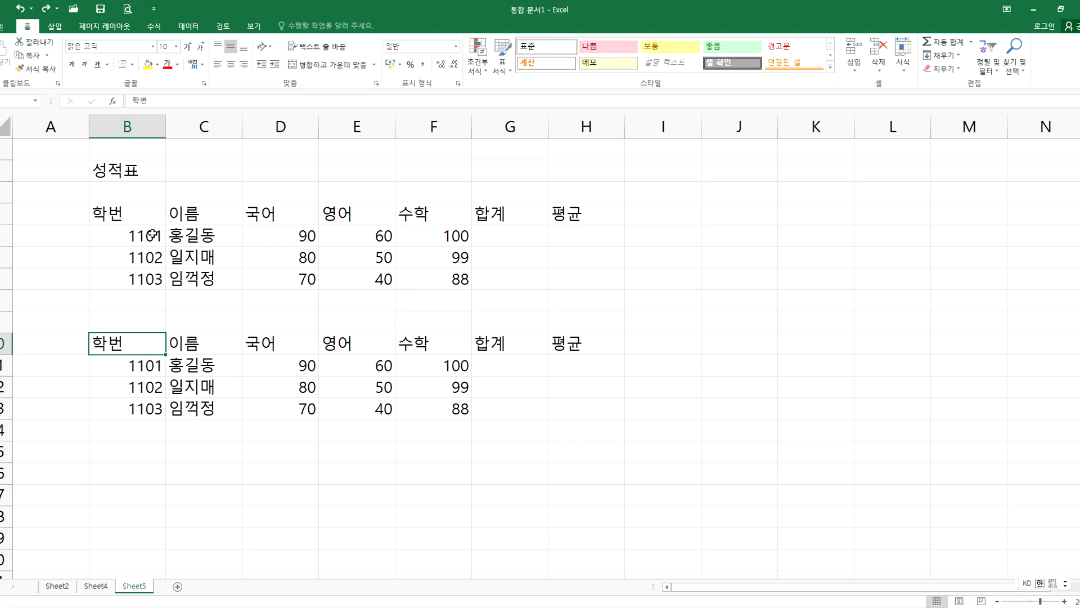
drag(135, 213, 581, 285)
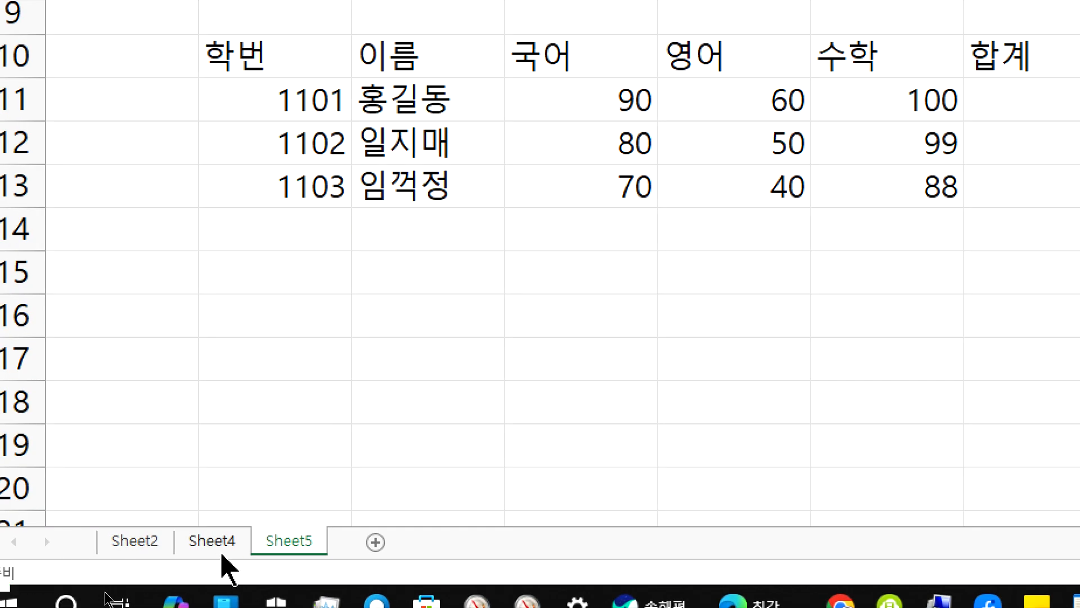
mouse_move(277, 543)
mouse_down()
mouse_move(123, 534)
mouse_move(339, 537)
mouse_move(346, 552)
mouse_up()
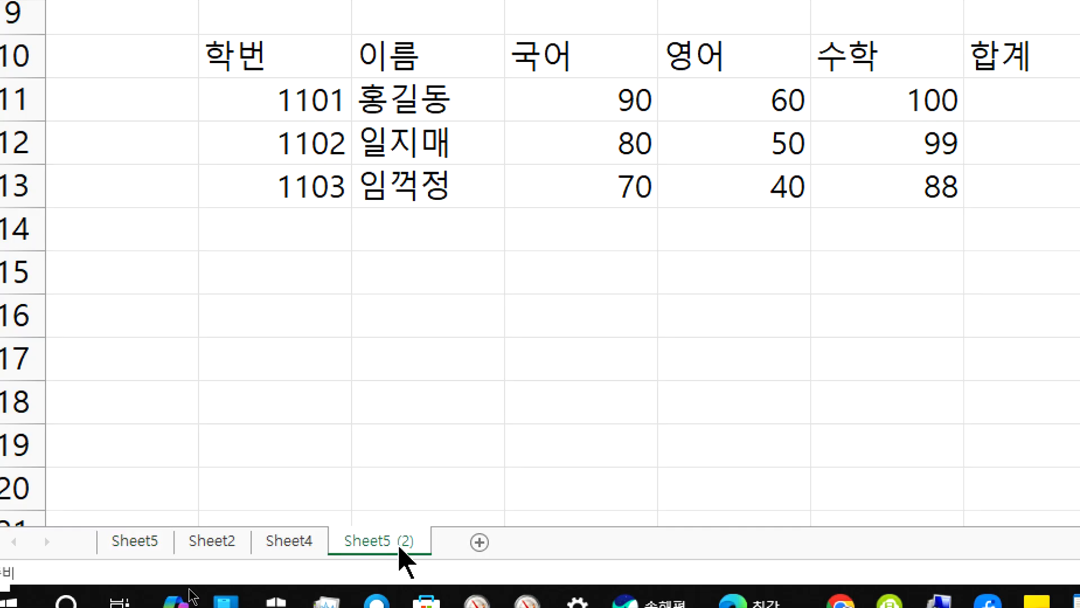
click(137, 542)
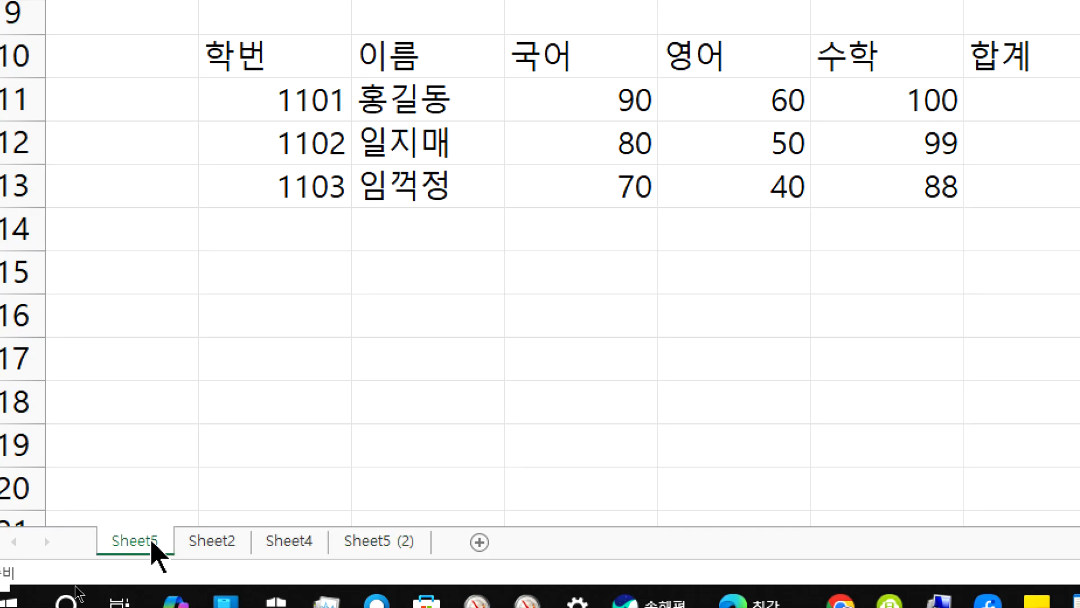
click(366, 552)
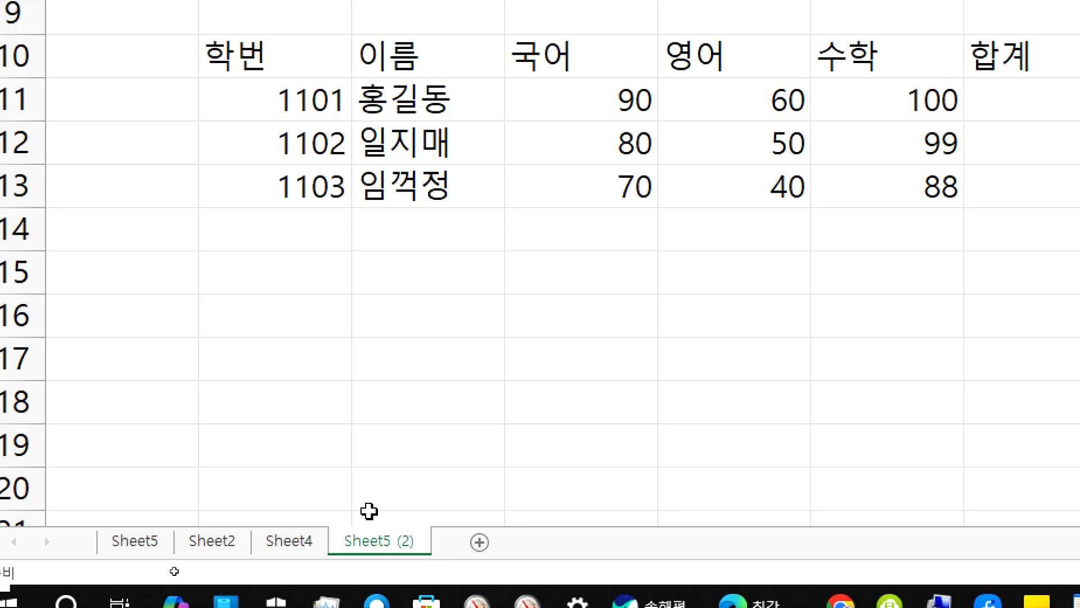
Step: Delete the worksheets Sheet5 (2), Sheet2 and Sheet4 from the workbook, keeping only Sheet5
right_click(362, 547)
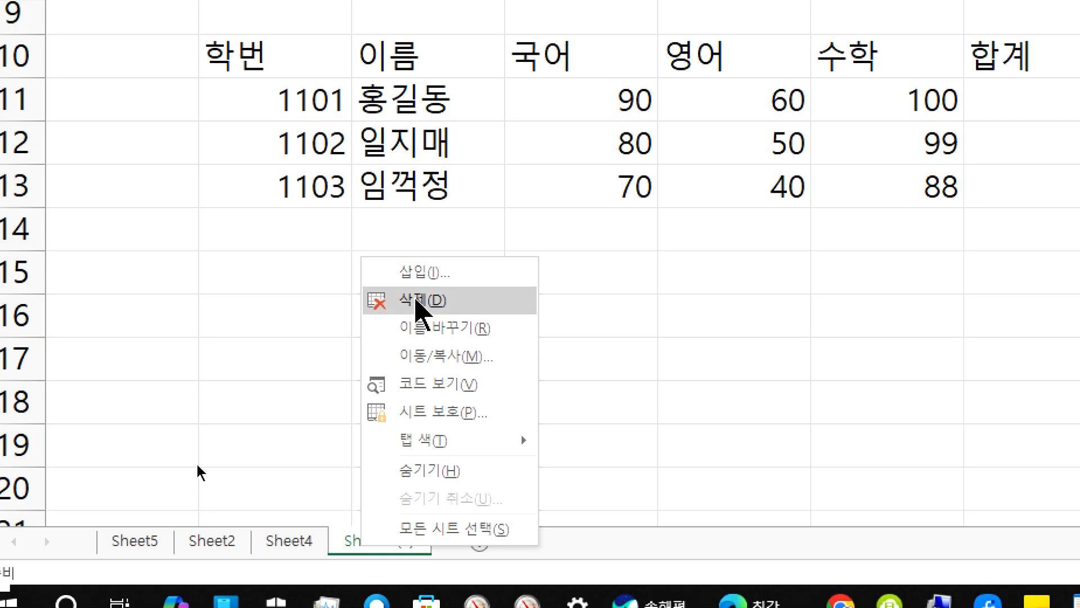
click(419, 299)
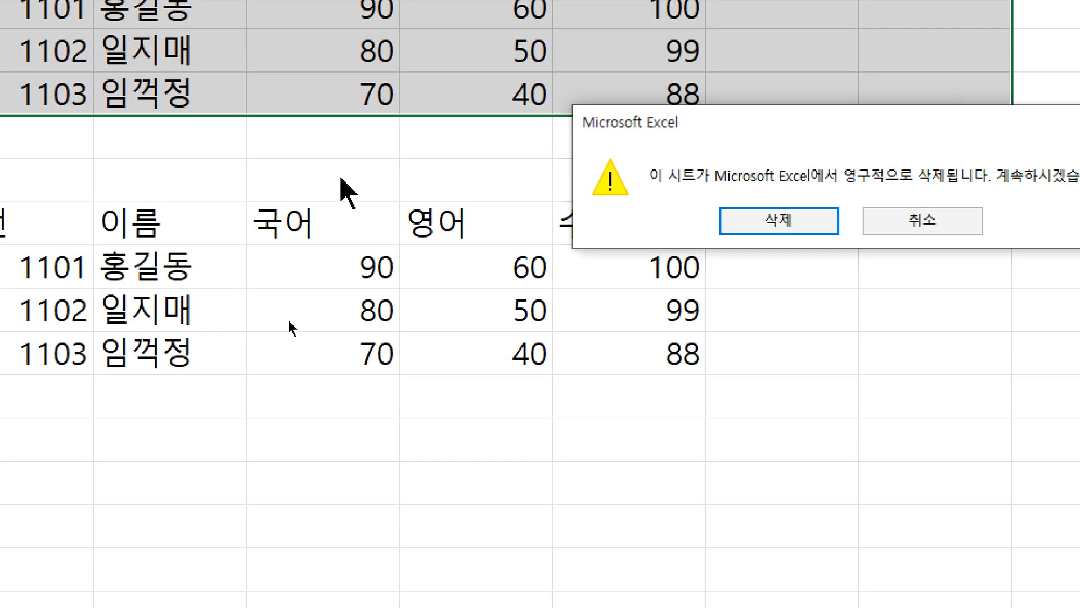
click(783, 226)
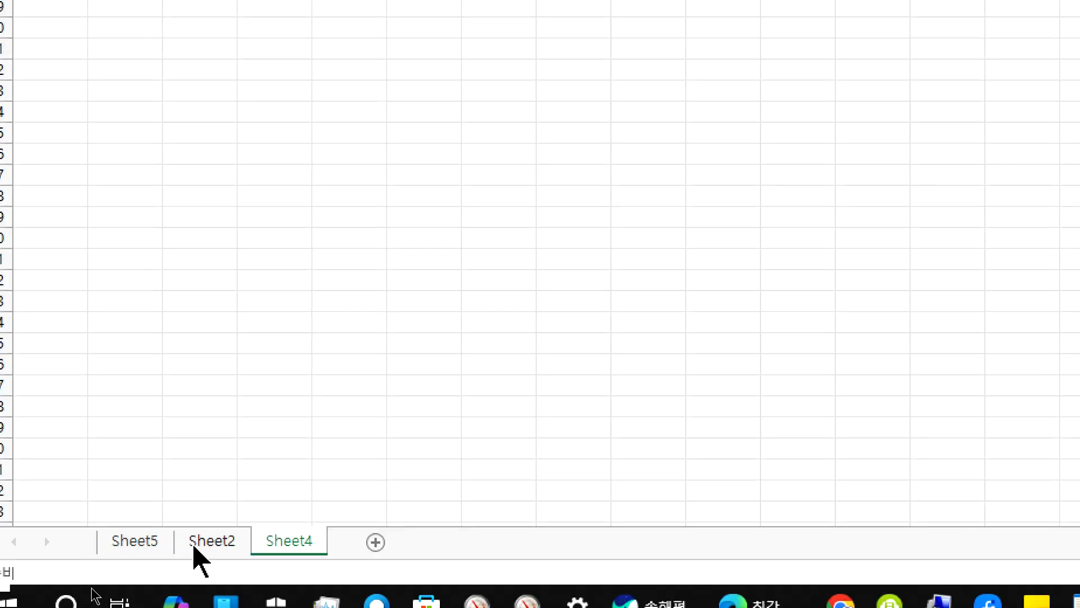
right_click(213, 549)
click(271, 300)
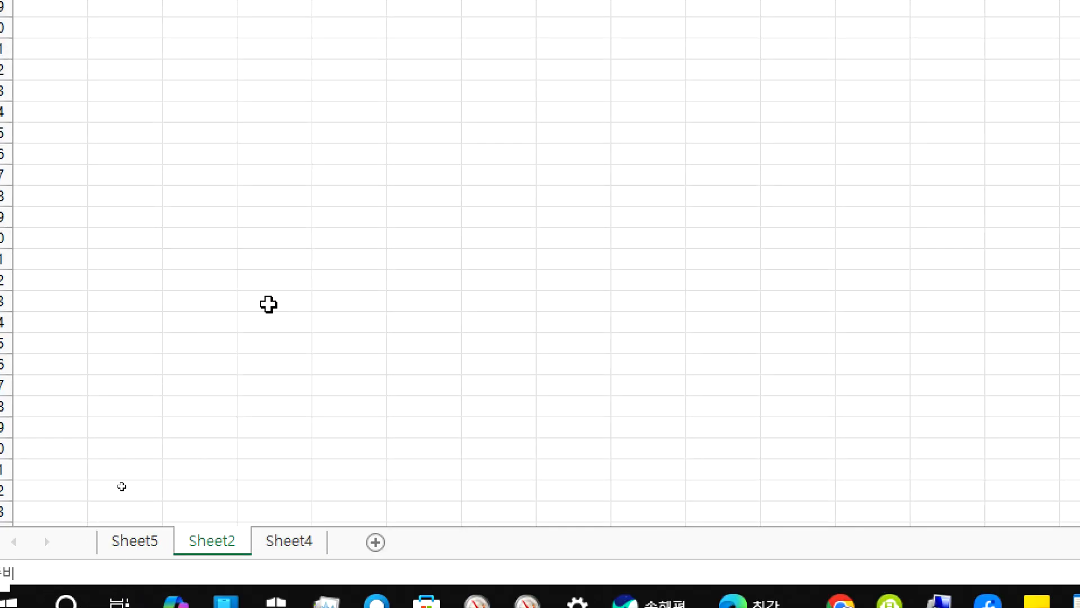
right_click(205, 539)
click(246, 296)
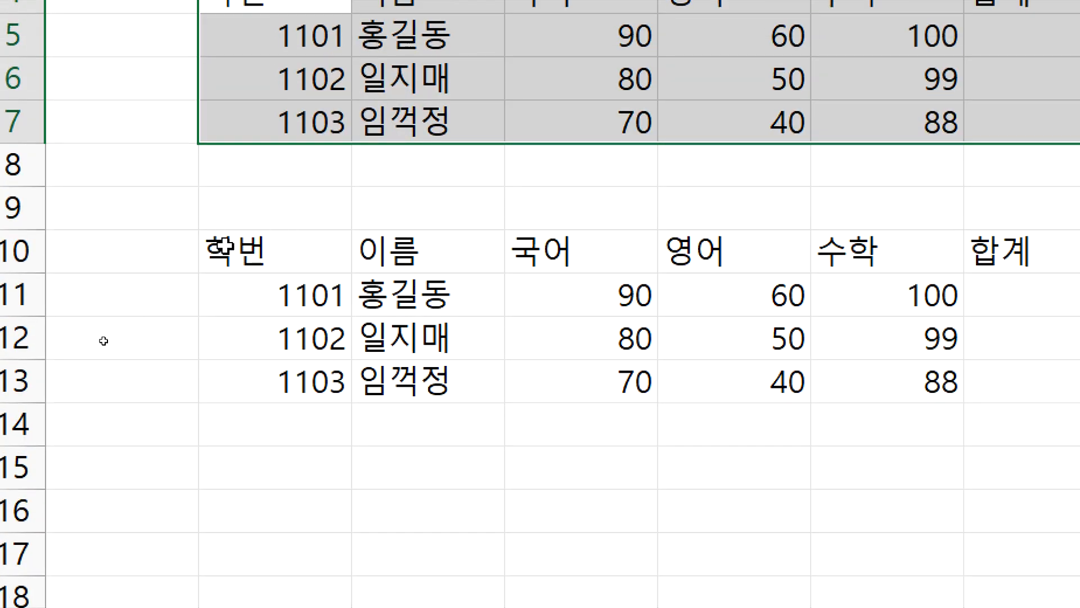
Step: Clear the duplicate score table starting at B10 and select the 학번 header in B4
drag(215, 90, 1046, 185)
drag(961, 340, 1058, 382)
key(Delete)
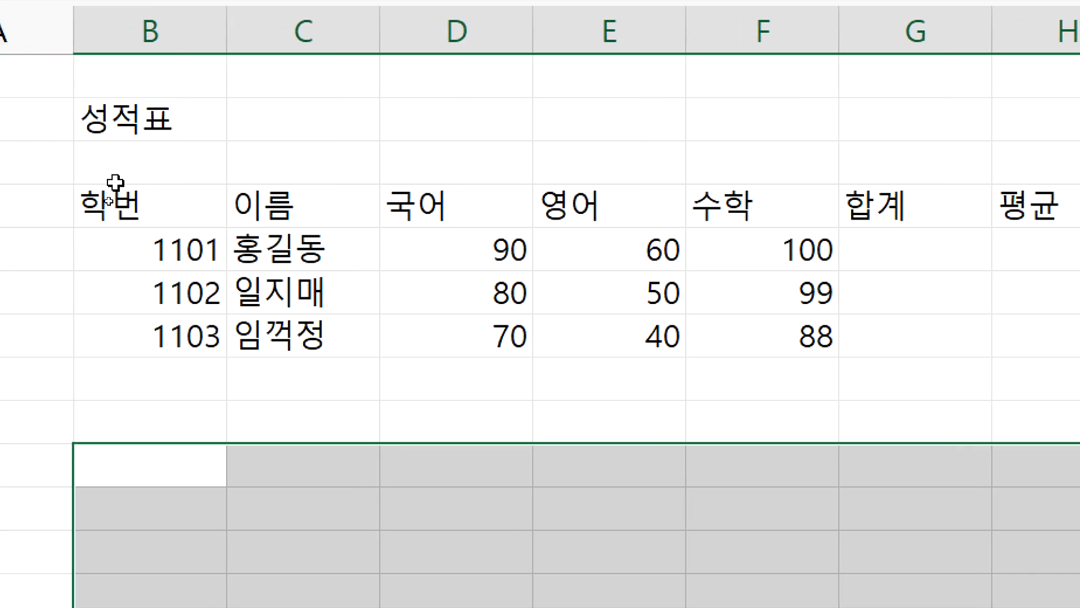
click(116, 201)
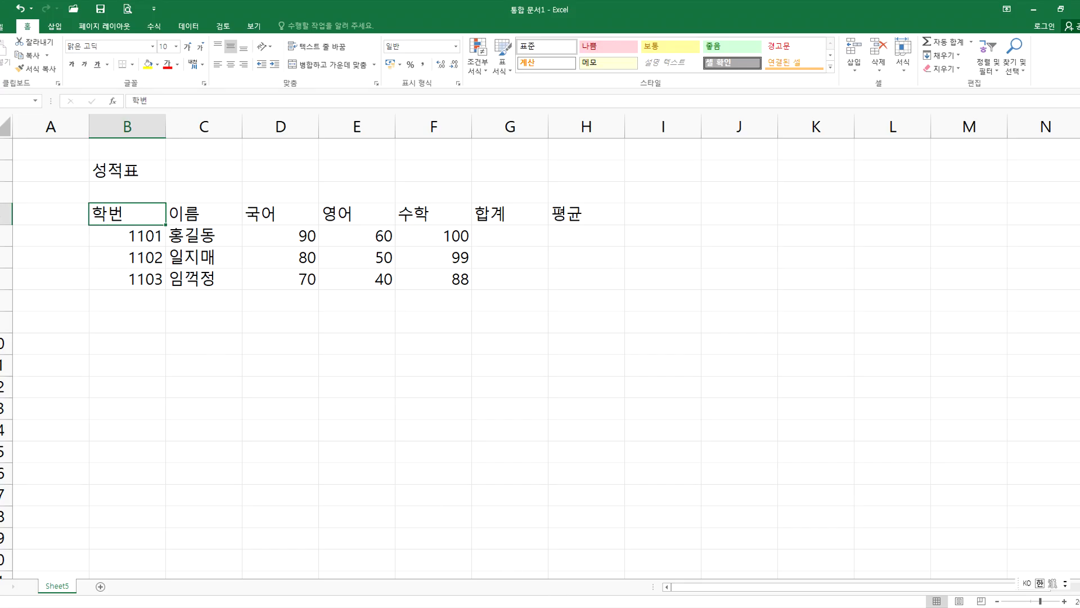
Step: Switch to the Notepad lesson notes, highlight 보호 in the sheet protection topic, and return to the Excel workbook
key(alt+Tab)
scroll(168, 325, up, 4)
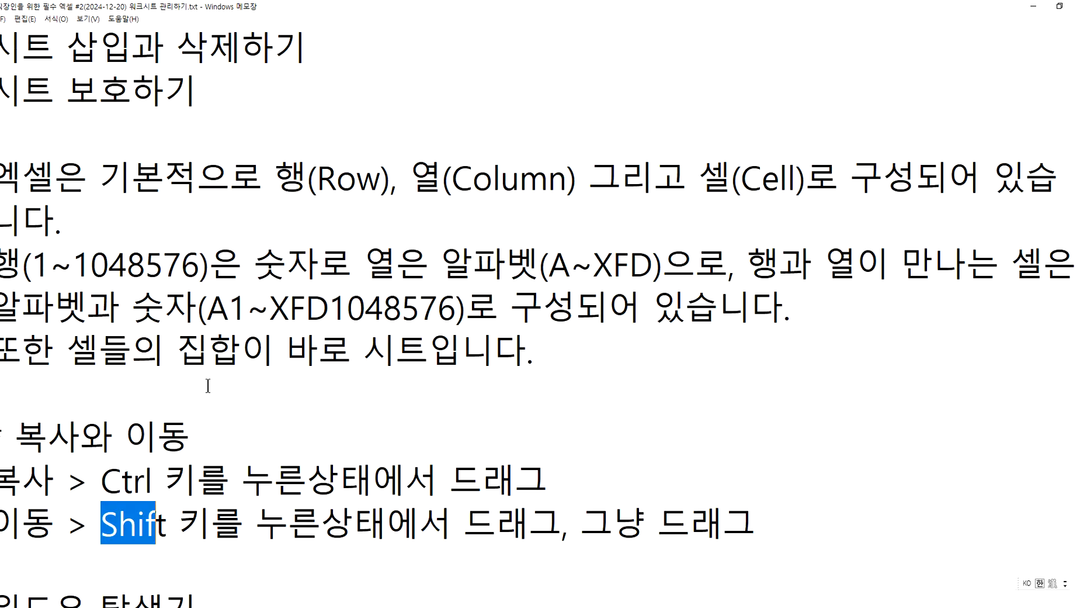
drag(67, 220, 116, 222)
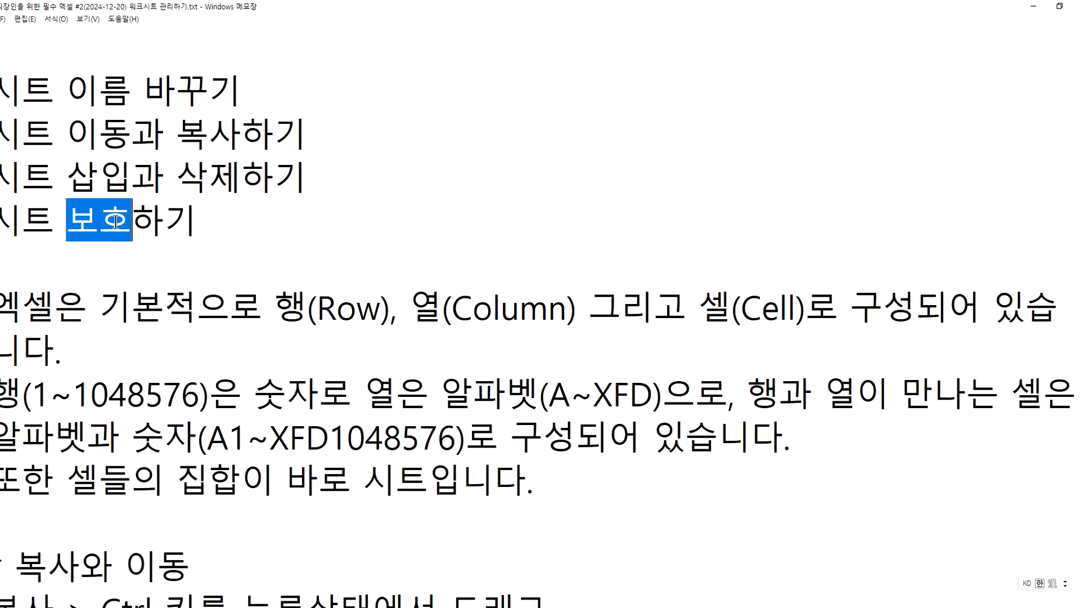
click(203, 227)
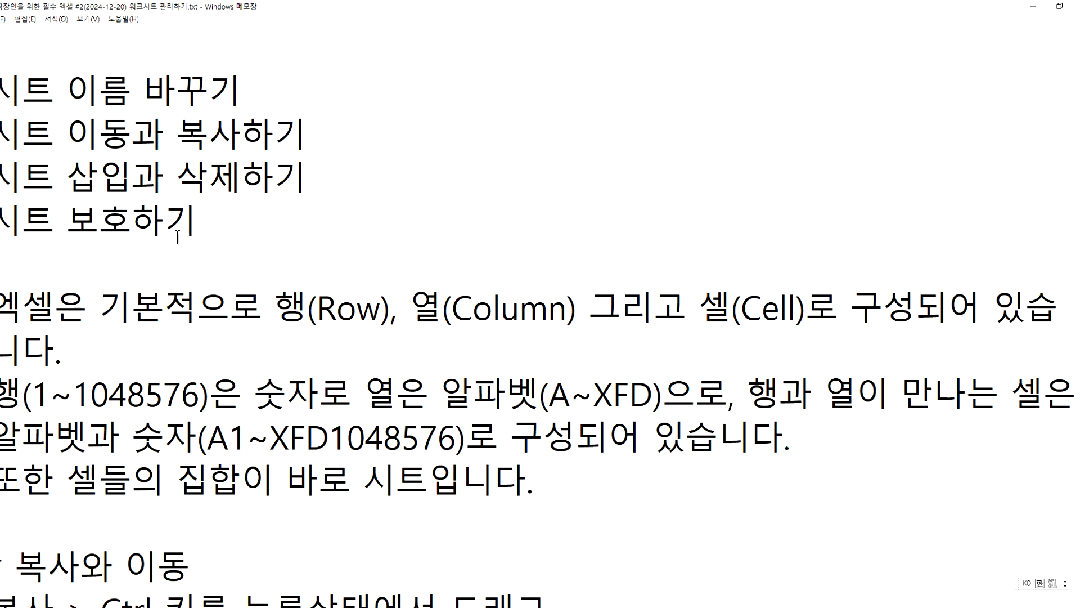
key(alt+Tab)
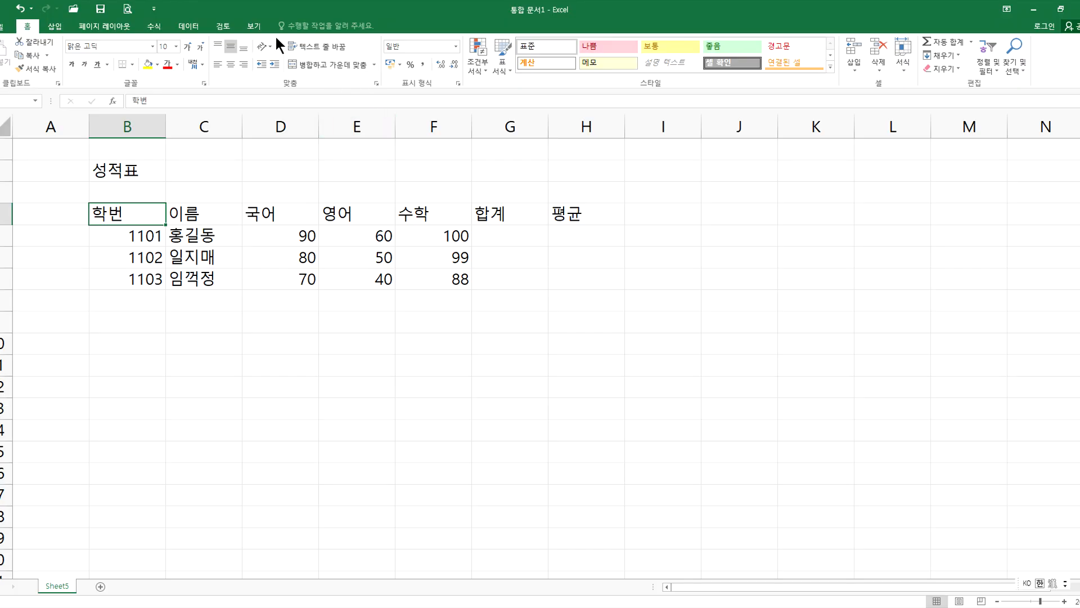
Step: Start protecting Sheet5 and enter the sheet's unprotect password
click(223, 26)
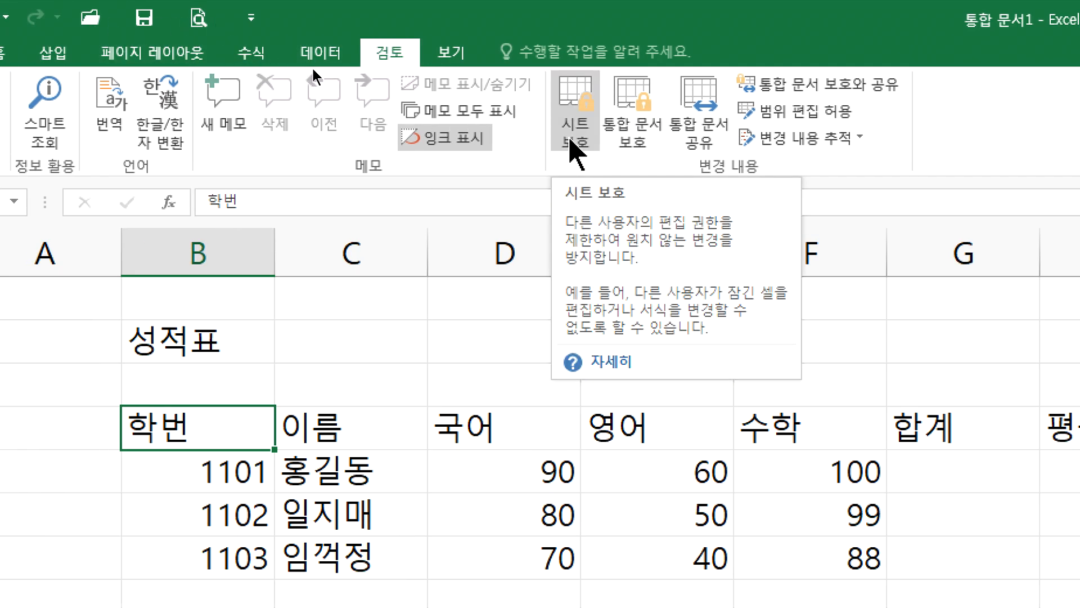
click(573, 144)
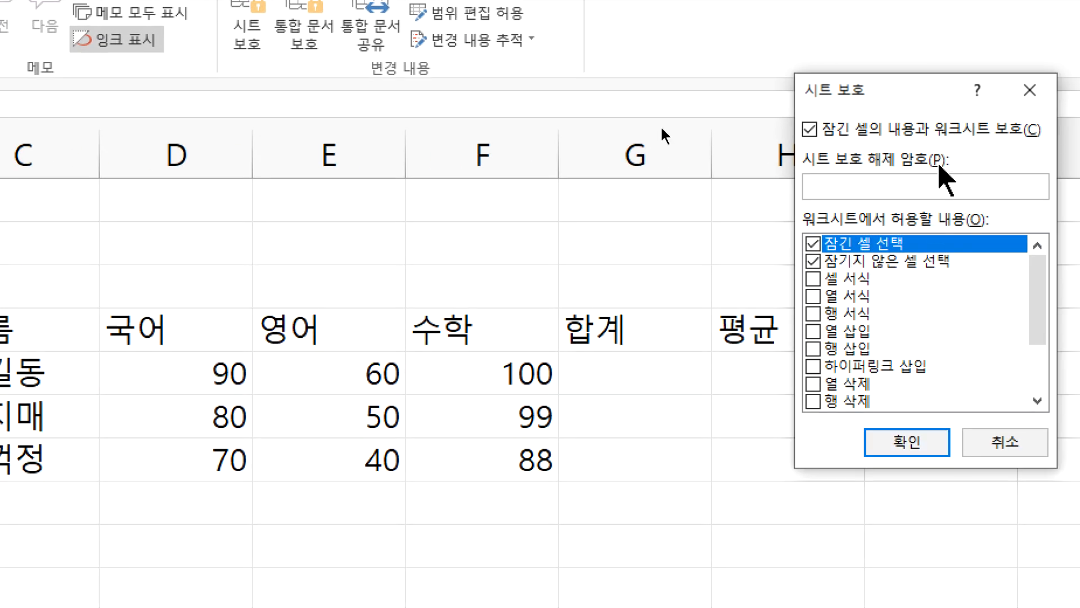
drag(888, 90, 242, 90)
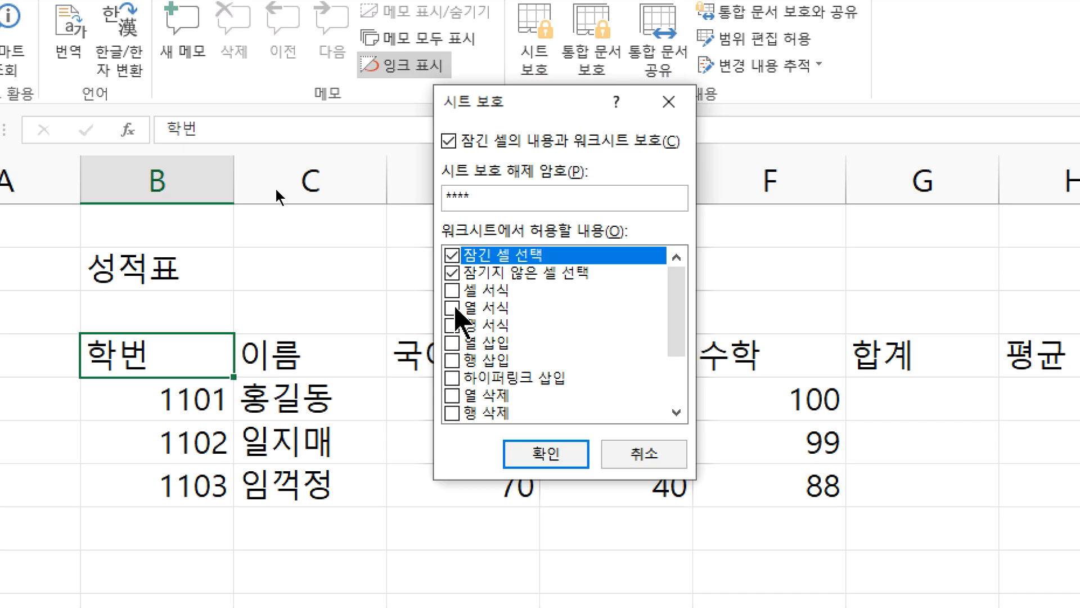
Step: Allow cell, column and row formatting, column and row insertion, hyperlink insertion, and column and row deletion on the protected sheet
click(452, 290)
click(452, 307)
click(452, 325)
click(451, 342)
click(452, 360)
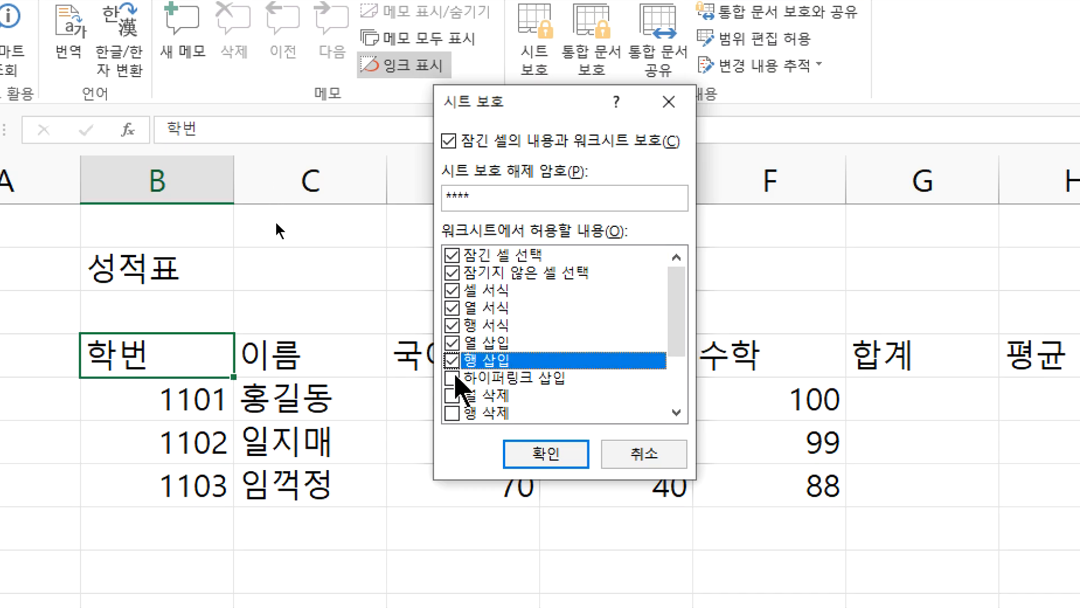
click(452, 377)
click(452, 395)
click(452, 412)
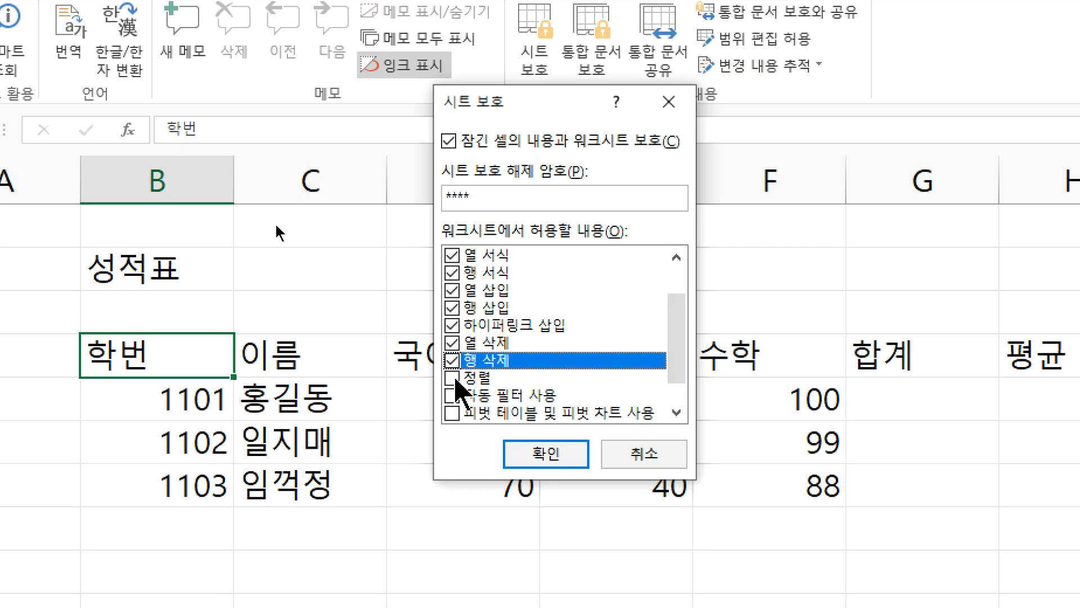
Step: Also allow 정렬, 자동 필터 사용, 피벗 테이블 및 피벗 차트 사용 and the remaining listed actions on the protected sheet
click(453, 378)
scroll(462, 376, down, 1)
click(453, 360)
click(452, 378)
click(452, 395)
click(452, 413)
scroll(475, 411, up, 2)
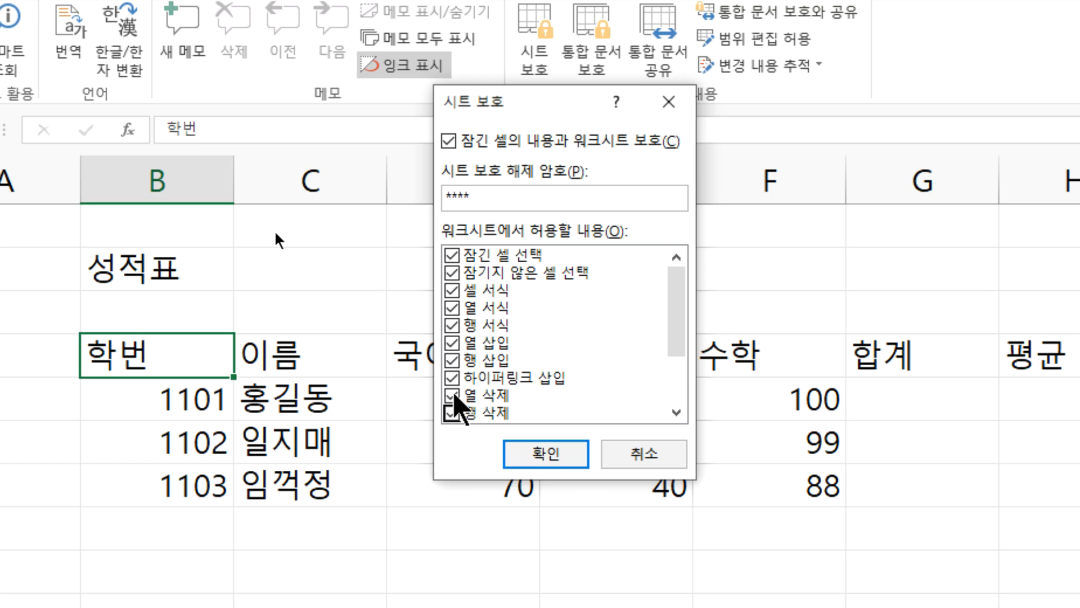
click(452, 395)
click(452, 412)
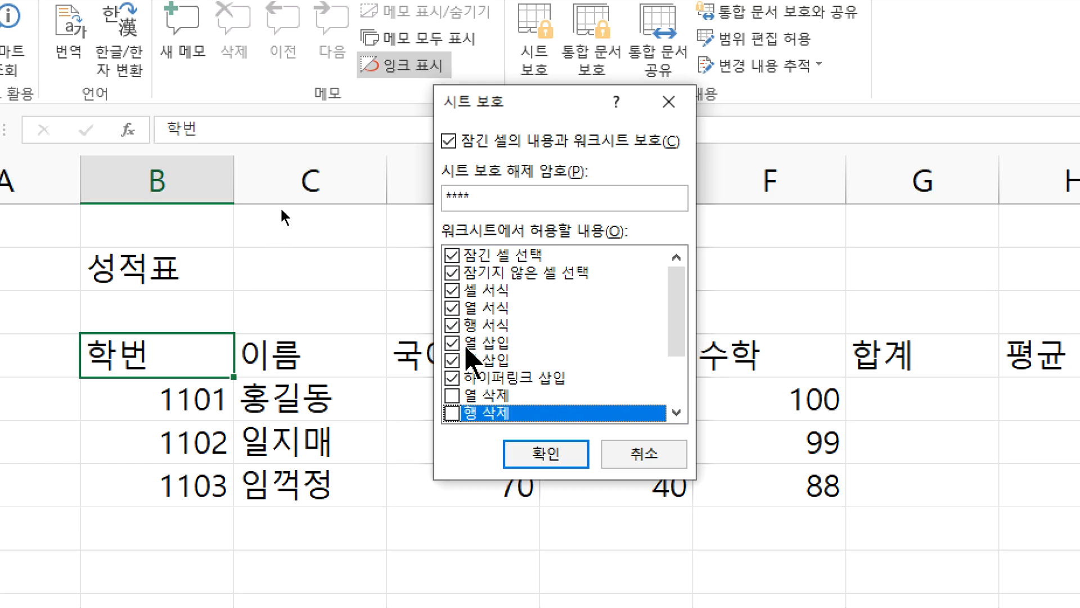
click(451, 377)
click(452, 395)
click(451, 413)
click(452, 377)
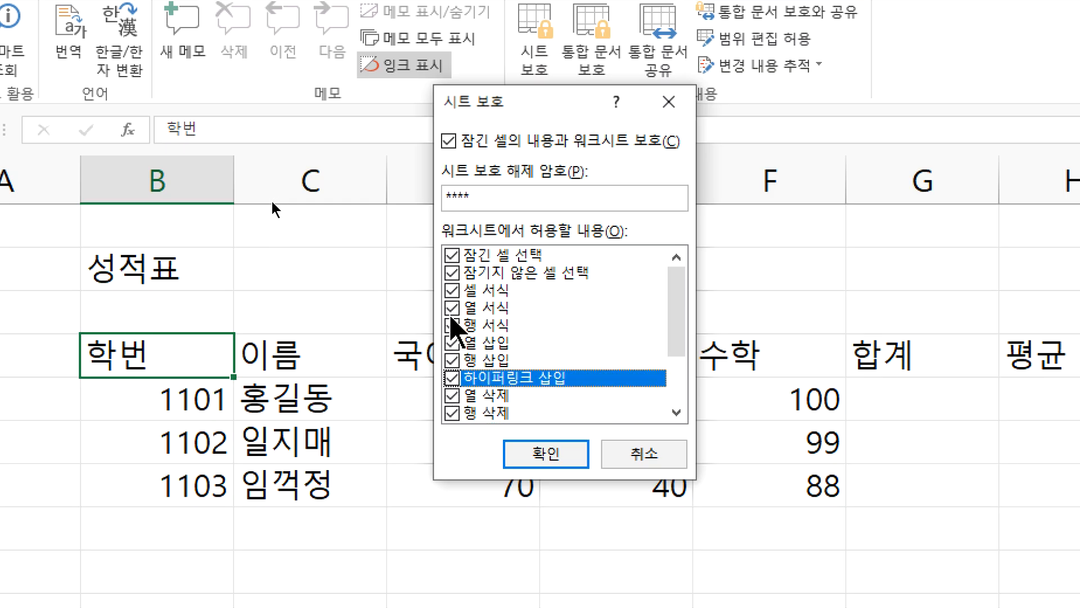
Step: Disallow 열 삽입 and 행 삽입, then apply the sheet protection by re-entering the password
click(451, 342)
click(452, 360)
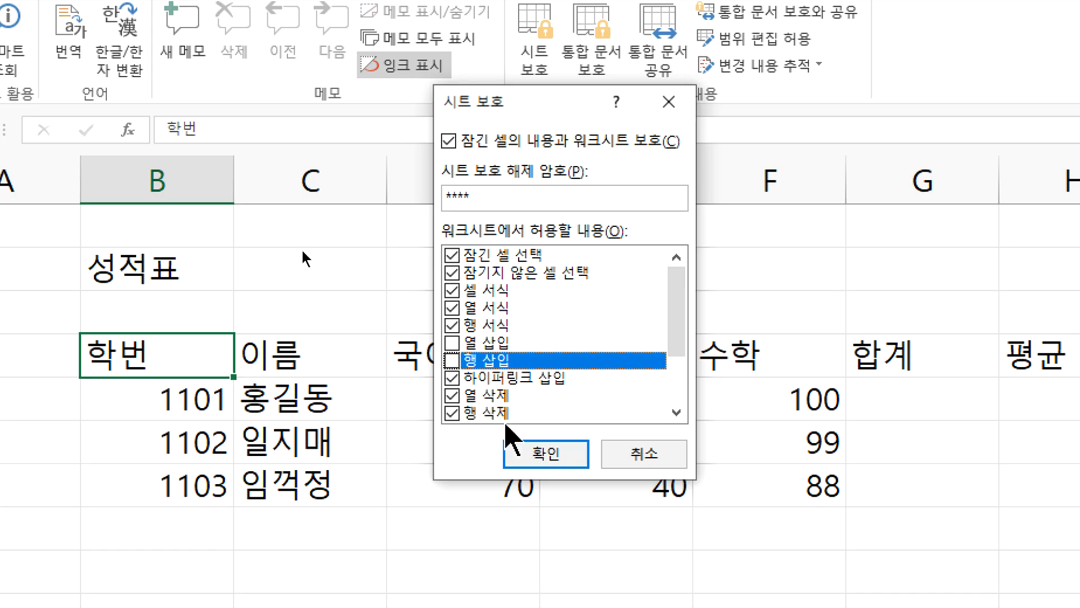
click(526, 453)
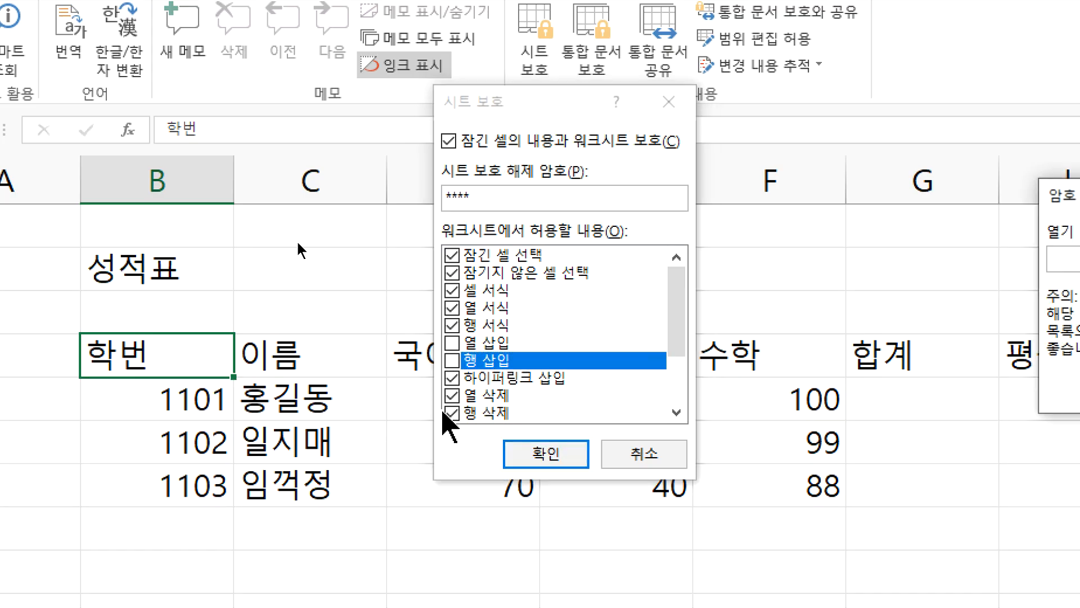
drag(902, 192, 634, 151)
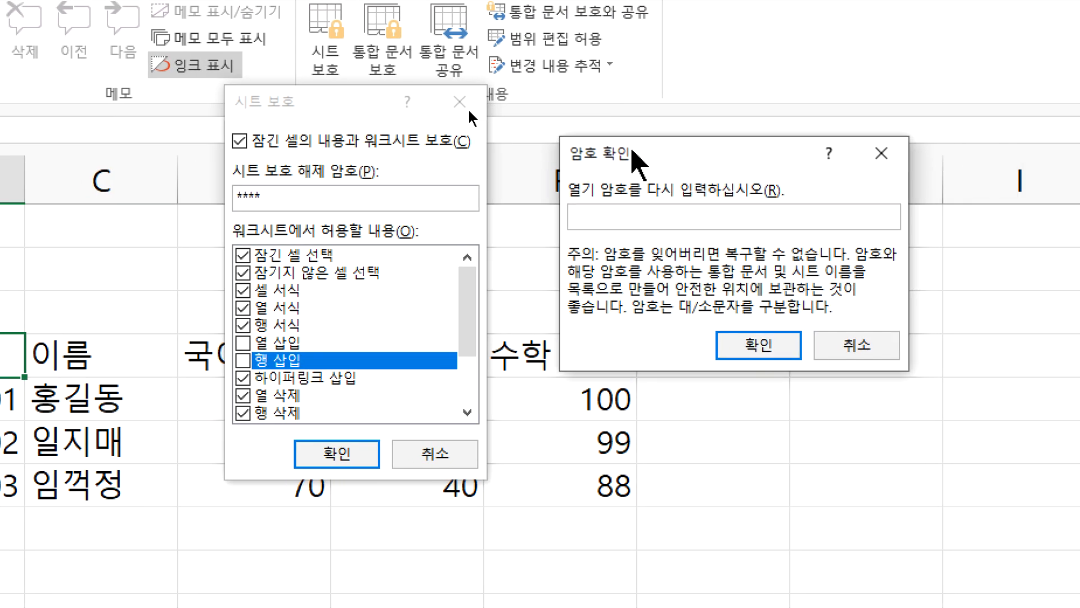
text(****)
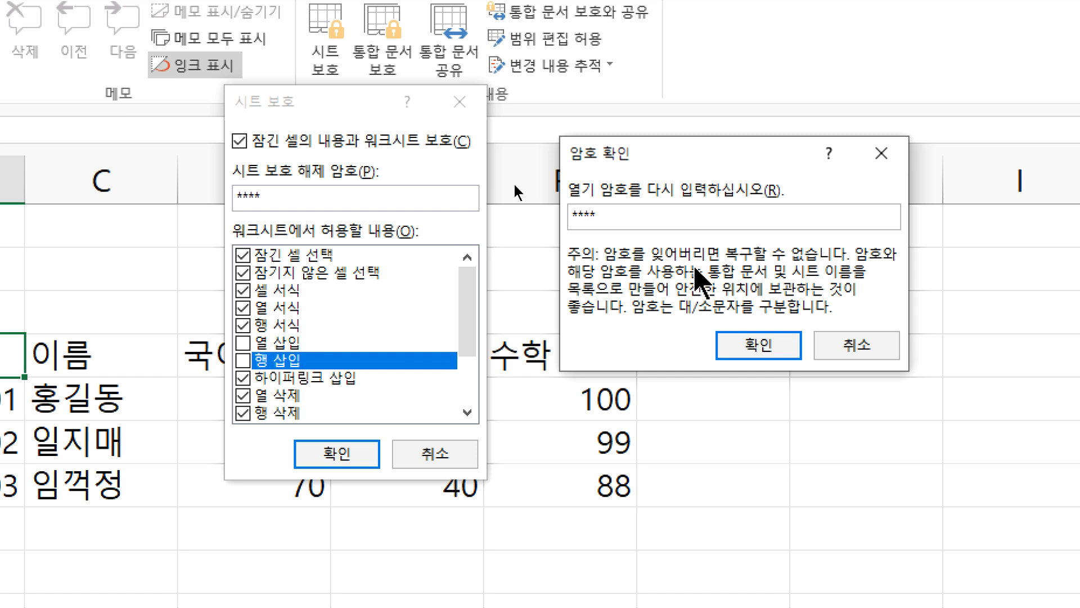
click(768, 352)
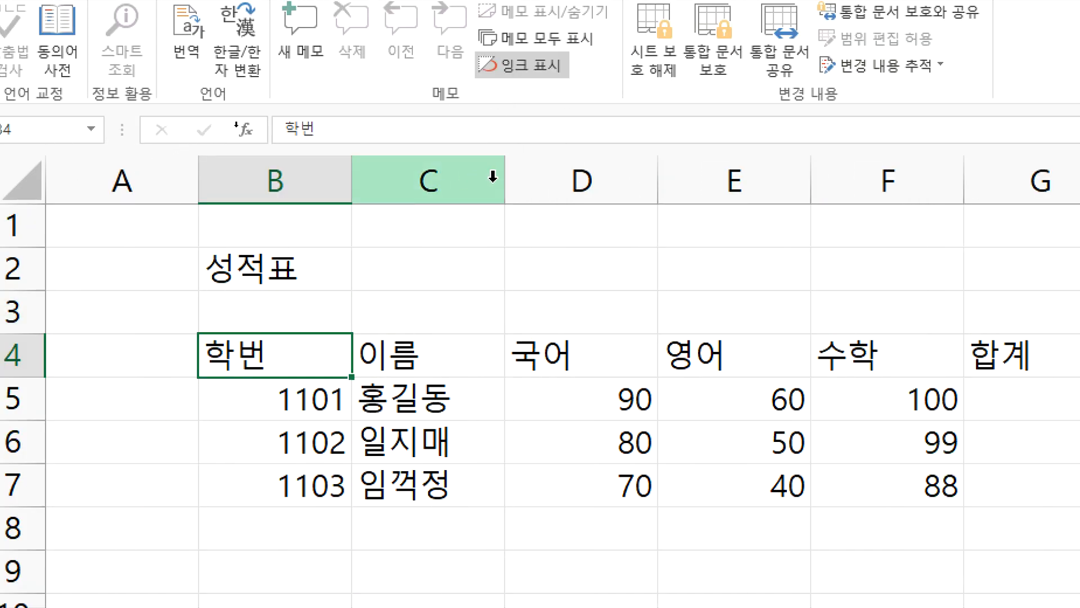
Step: Try to delete column C on the protected sheet and dismiss the warning
right_click(432, 169)
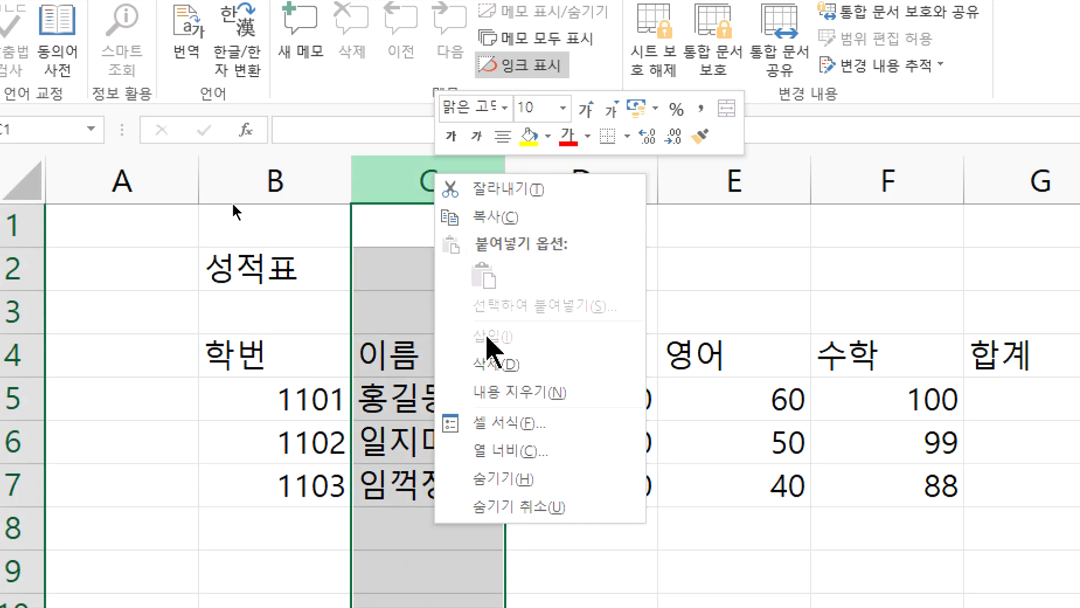
click(489, 363)
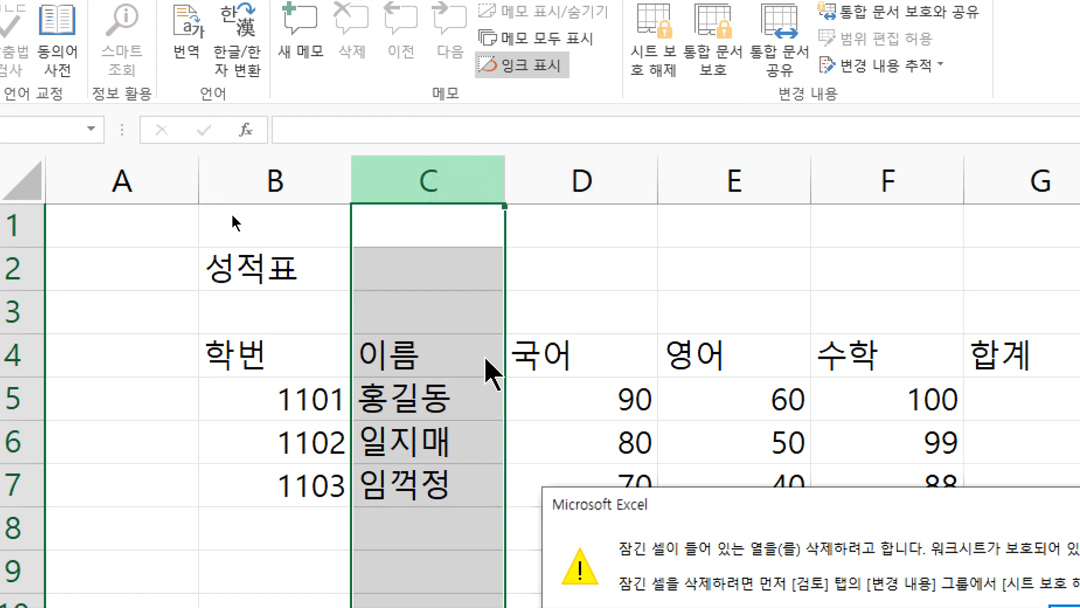
drag(720, 507, 400, 242)
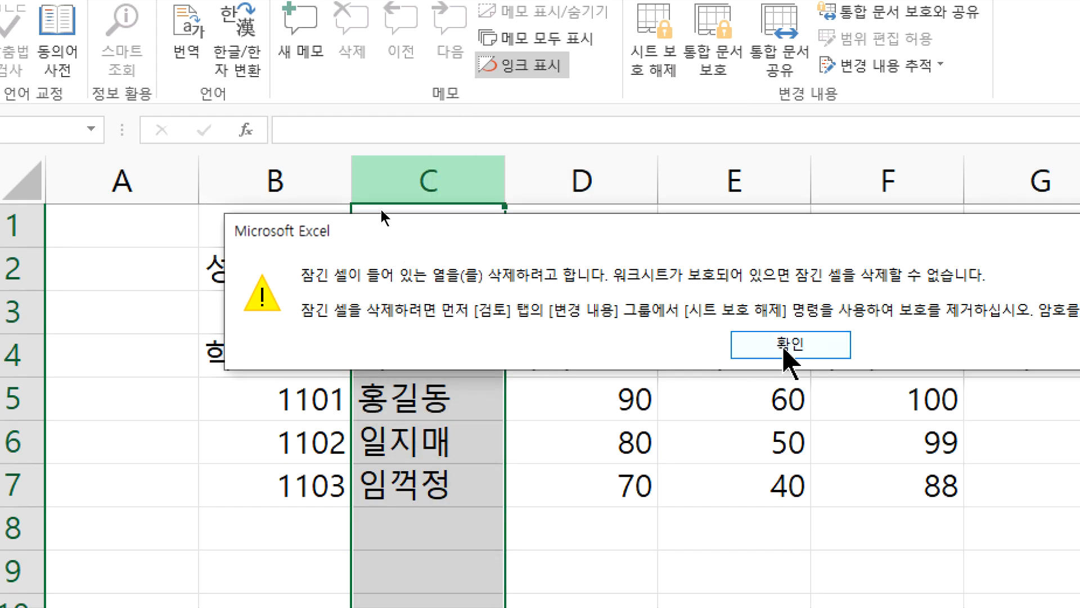
click(785, 348)
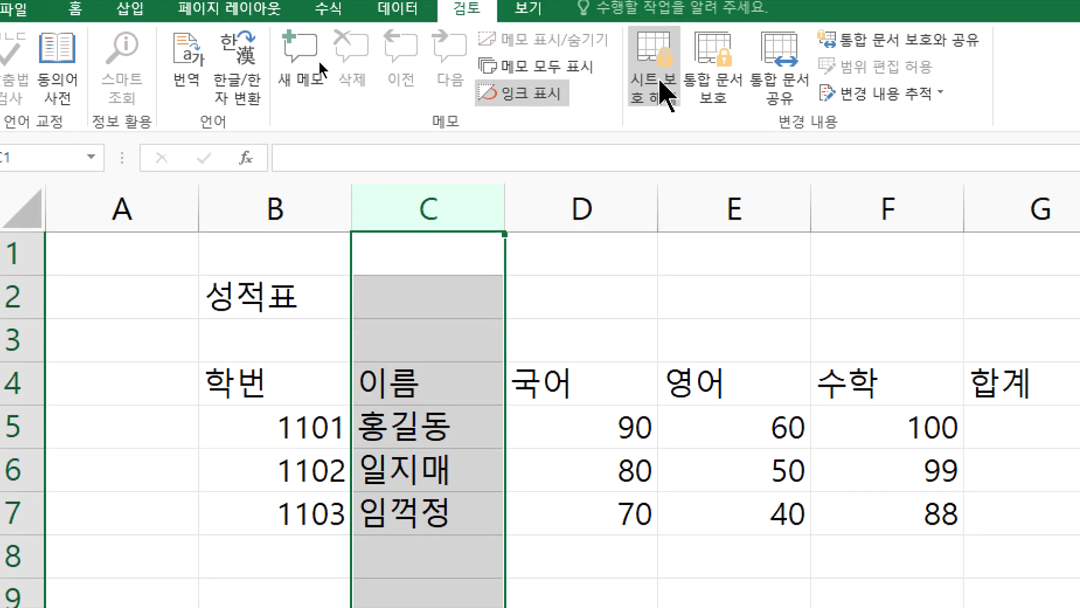
Step: Remove the protection from Sheet5 by entering the sheet password
click(661, 82)
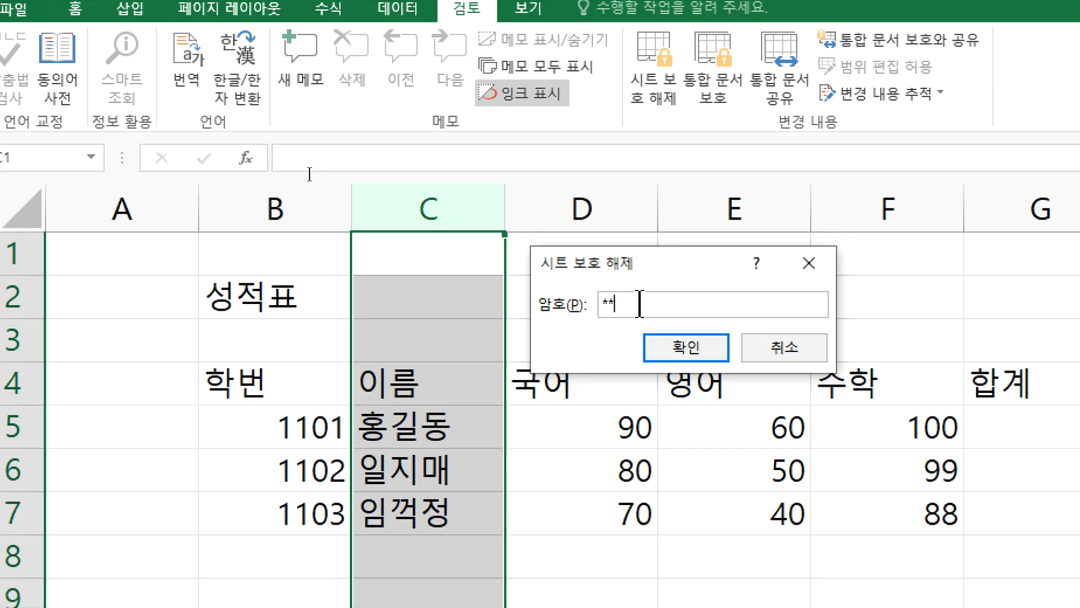
click(656, 342)
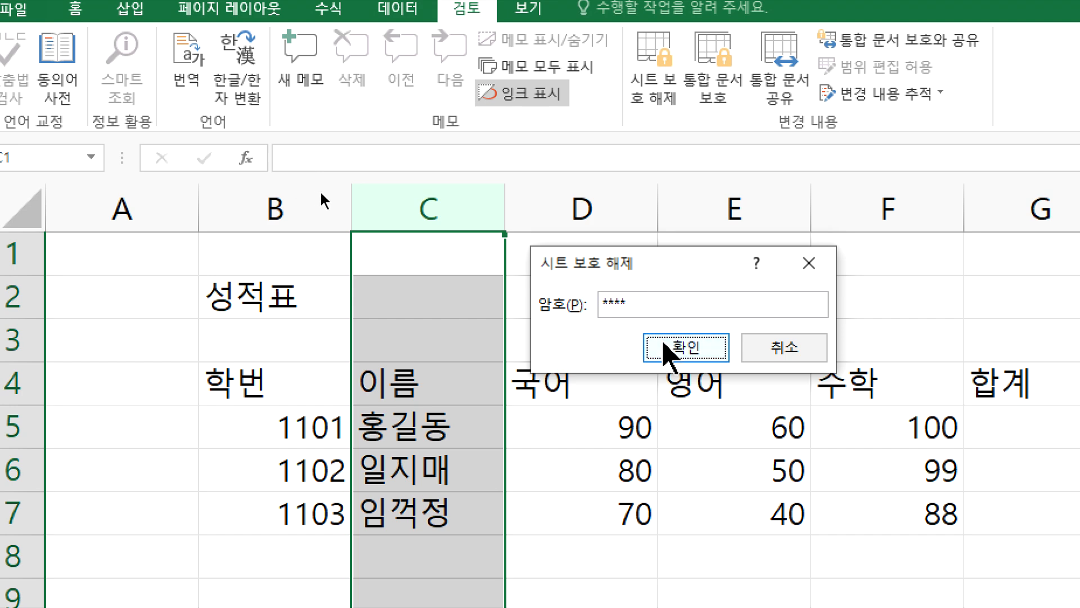
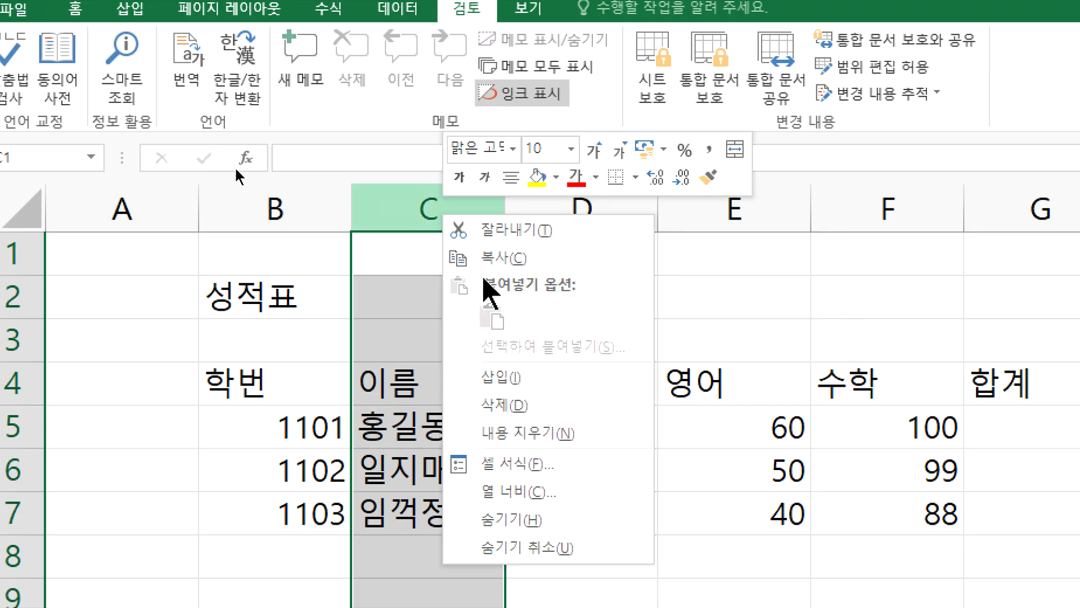
Step: Insert a blank column at column C and delete it again
click(500, 378)
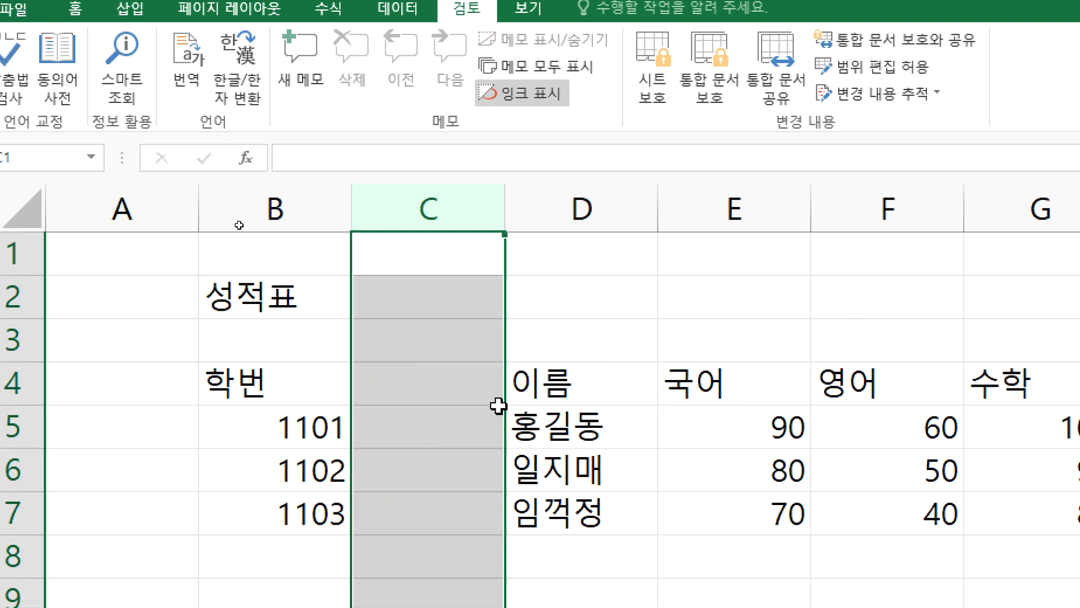
right_click(455, 221)
click(489, 409)
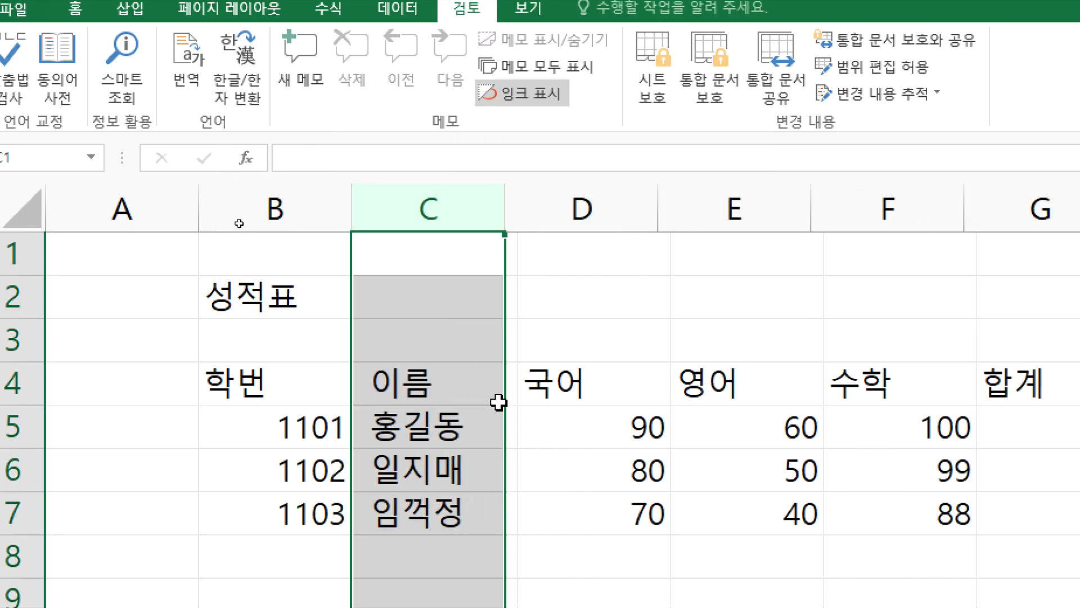
Step: Delete column C with the 이름 data and undo the deletion
right_click(447, 224)
click(499, 409)
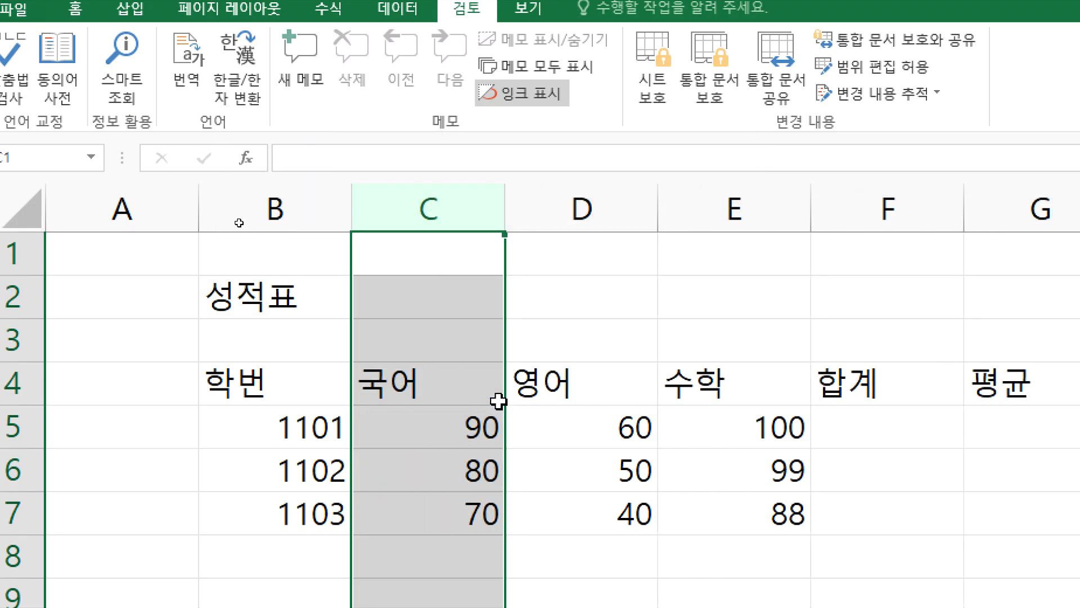
key(ctrl+z)
click(453, 400)
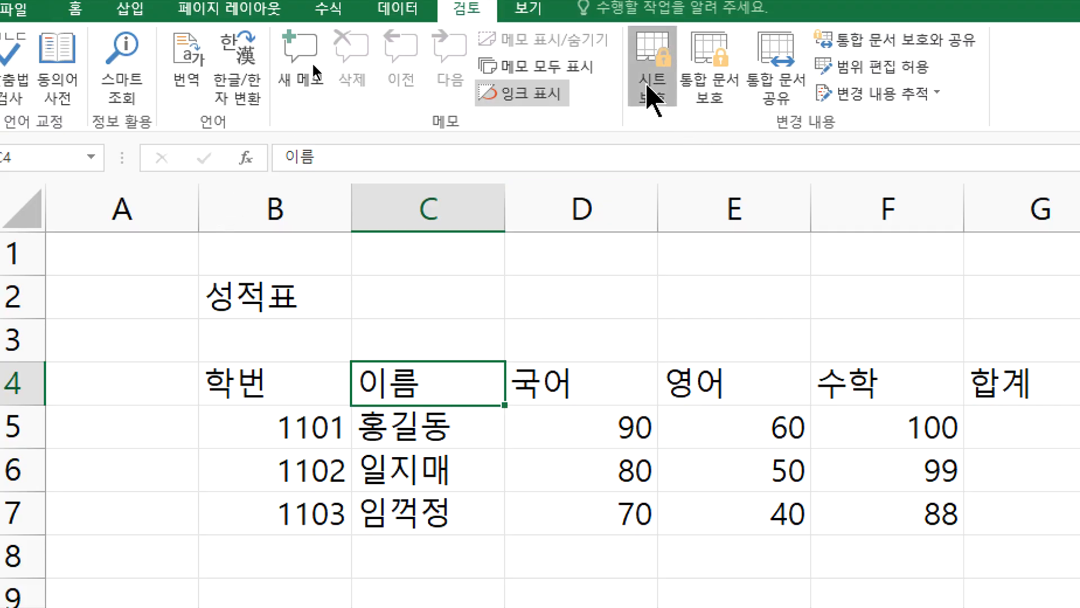
Step: Review the sheet protection options and close them without protecting the sheet
click(651, 94)
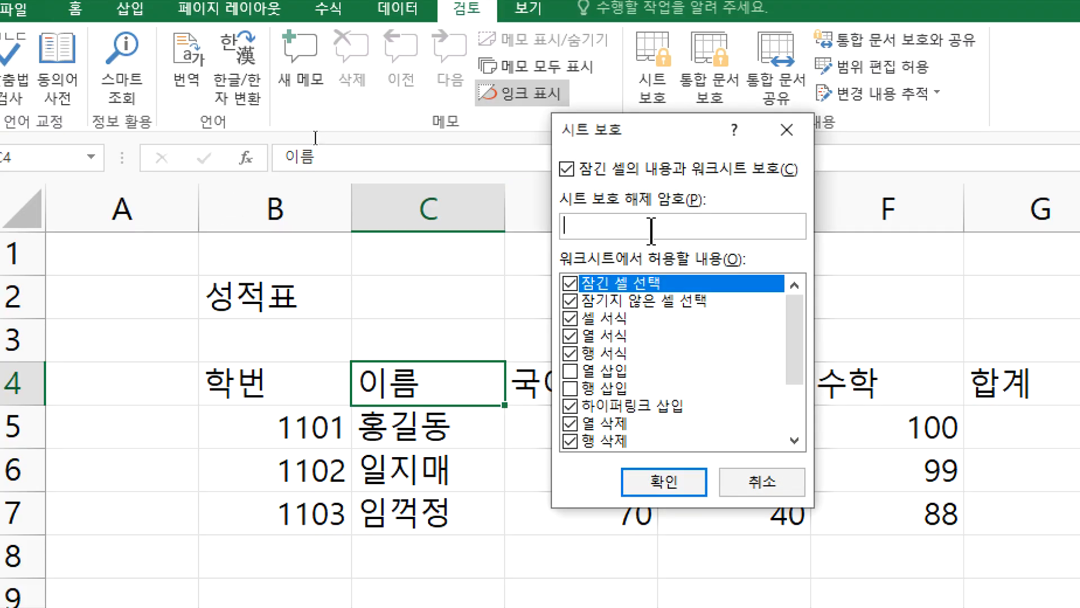
click(731, 477)
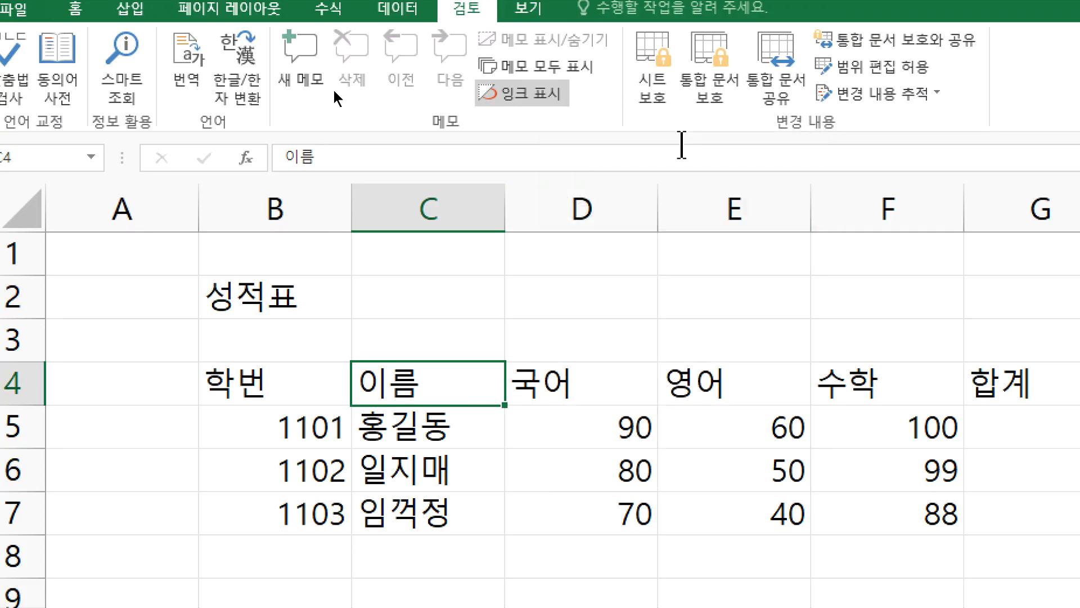
right_click(722, 96)
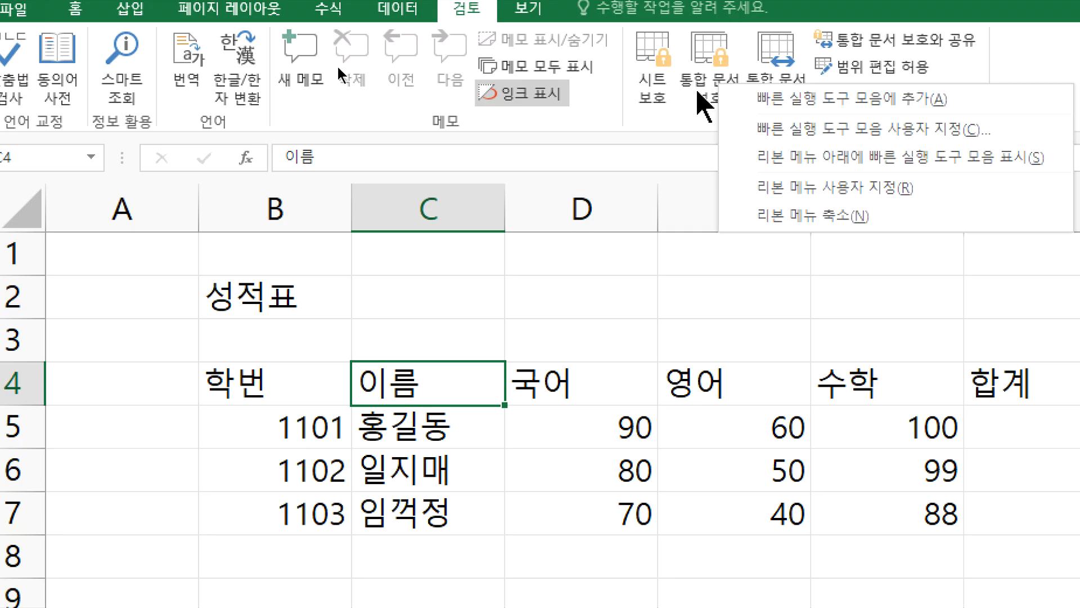
click(655, 96)
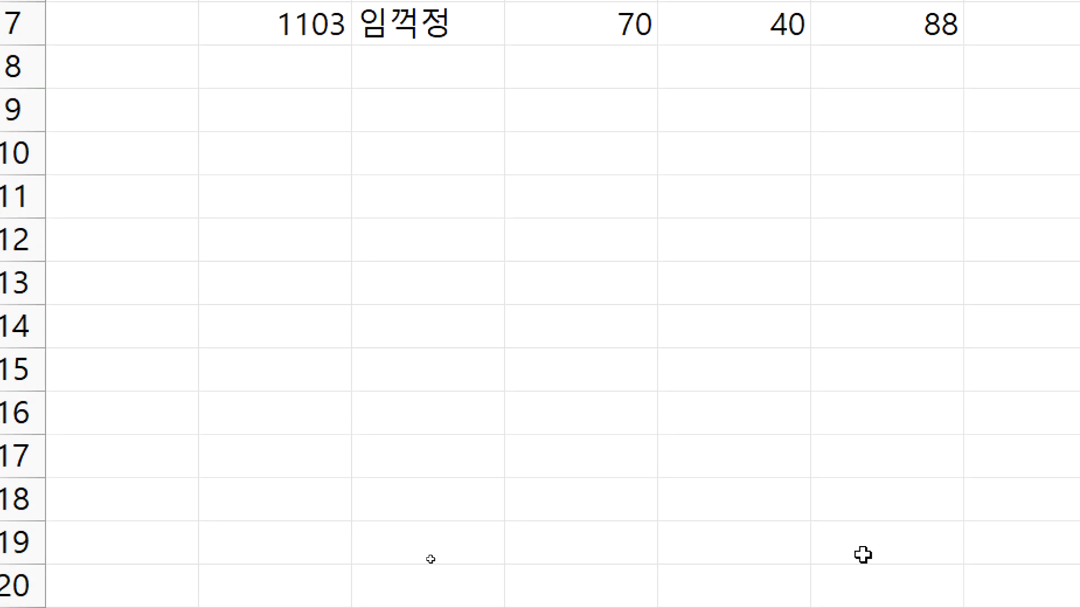
Step: Look through the MIN 및 MAX, 날짜 및 시간, 텍스트와 숫자 결합 and VLOOKUP sheets and return to the 성적표 sheet
mouse_move(878, 603)
click(963, 602)
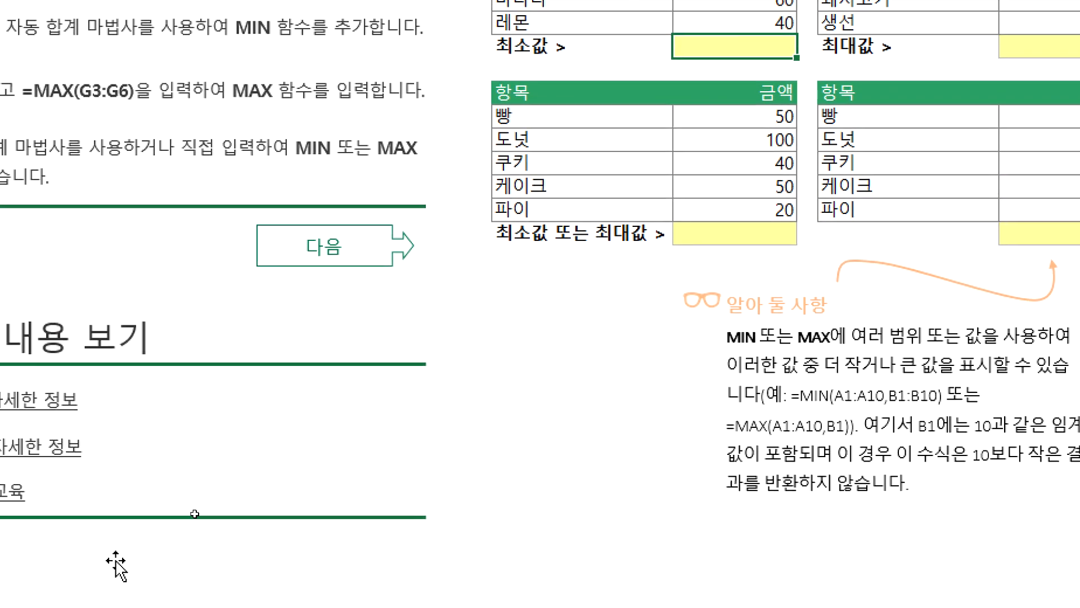
click(417, 549)
click(559, 550)
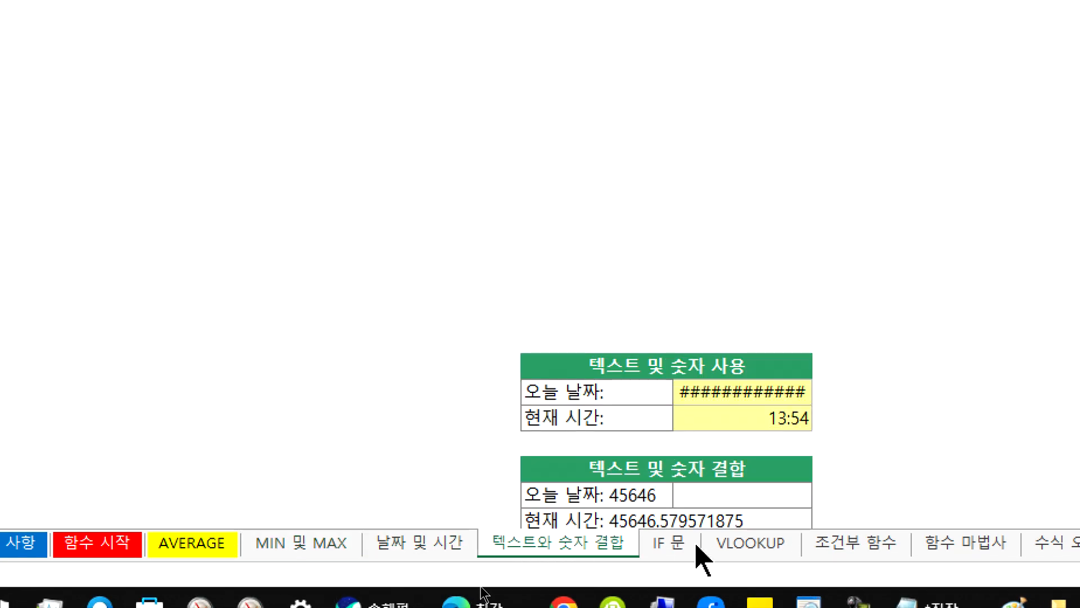
click(715, 546)
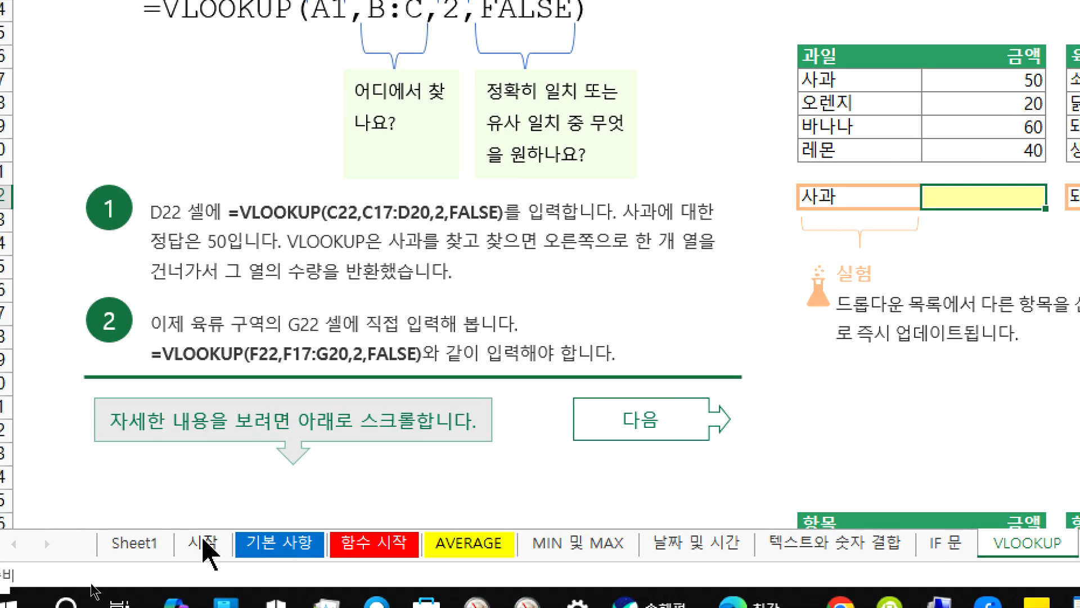
click(0, 549)
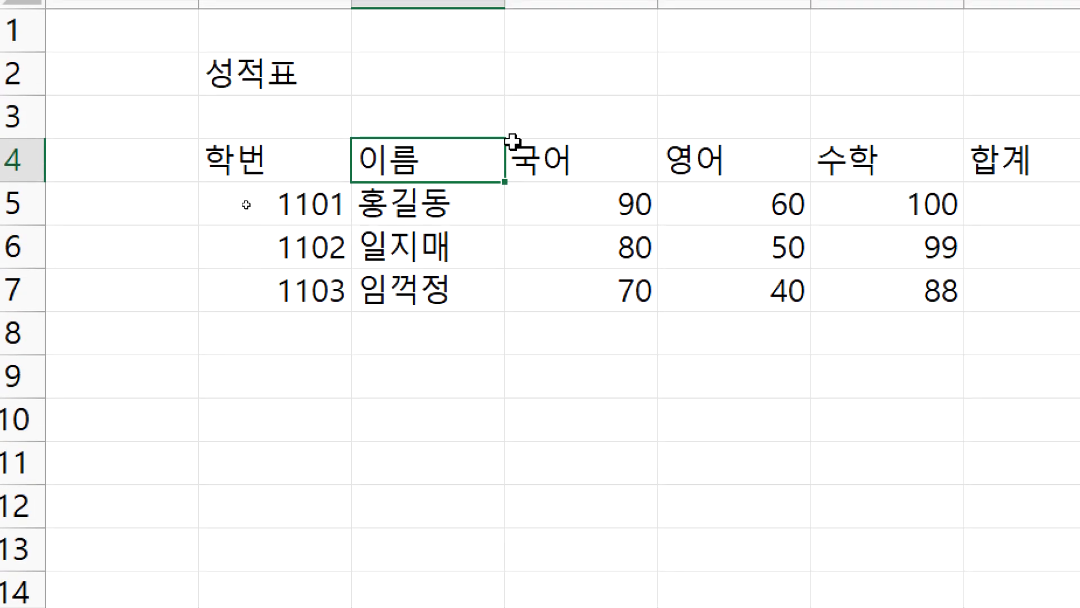
Step: Examine the 열기 암호 and 쓰기 암호 fields in the 일반 옵션 for saving the workbook under another name, and cancel the save
click(436, 84)
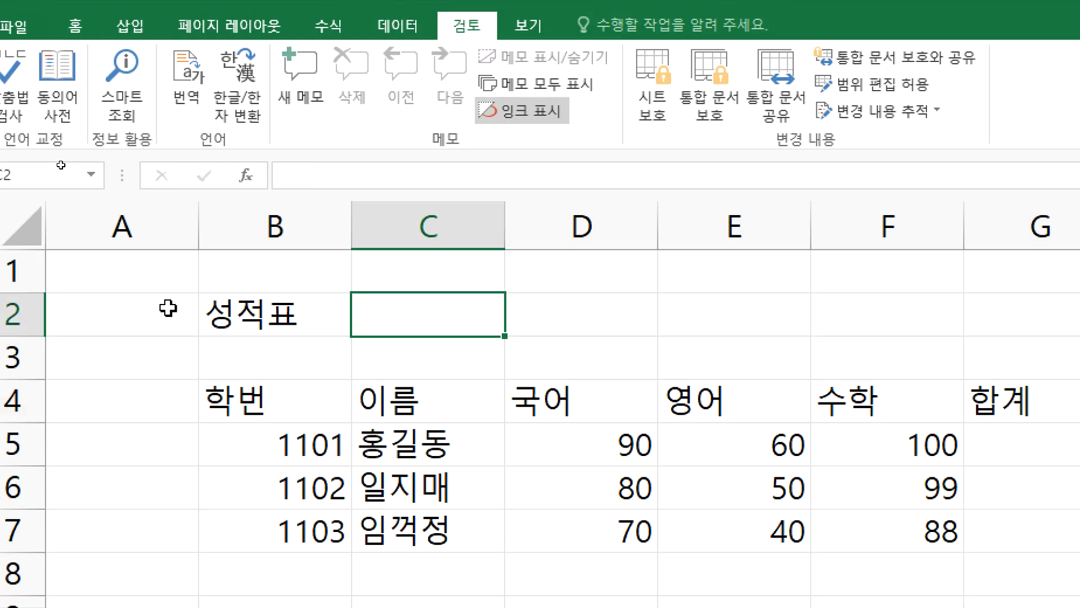
click(118, 273)
click(8, 54)
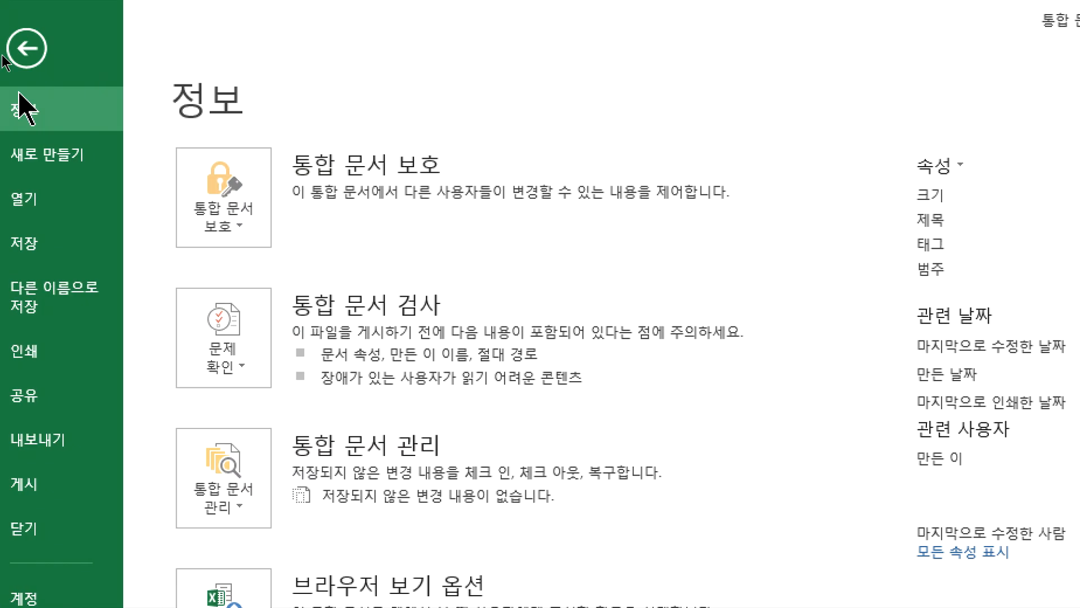
click(42, 308)
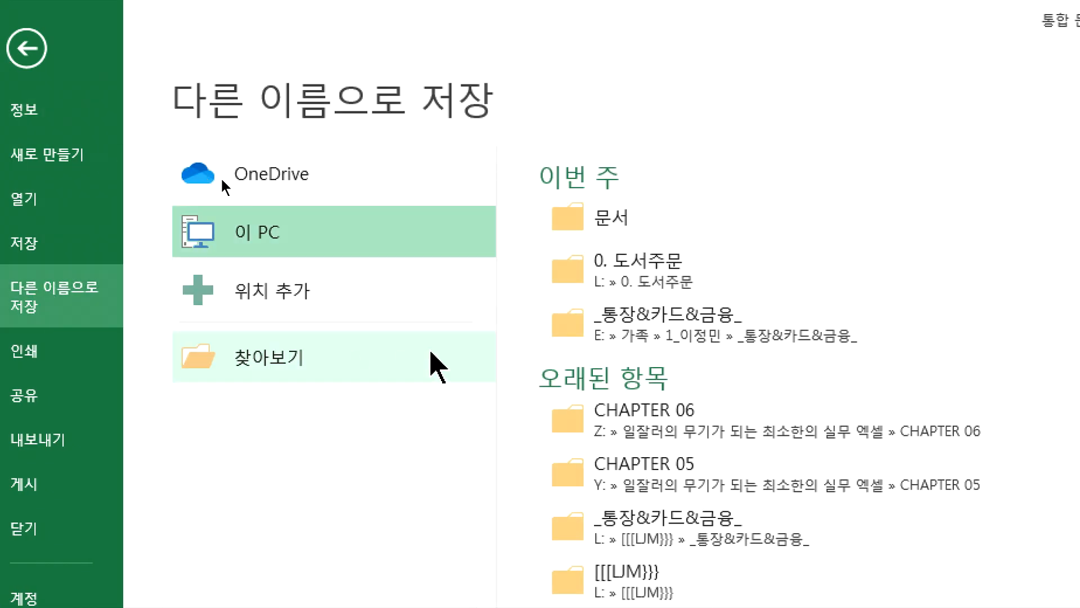
click(278, 88)
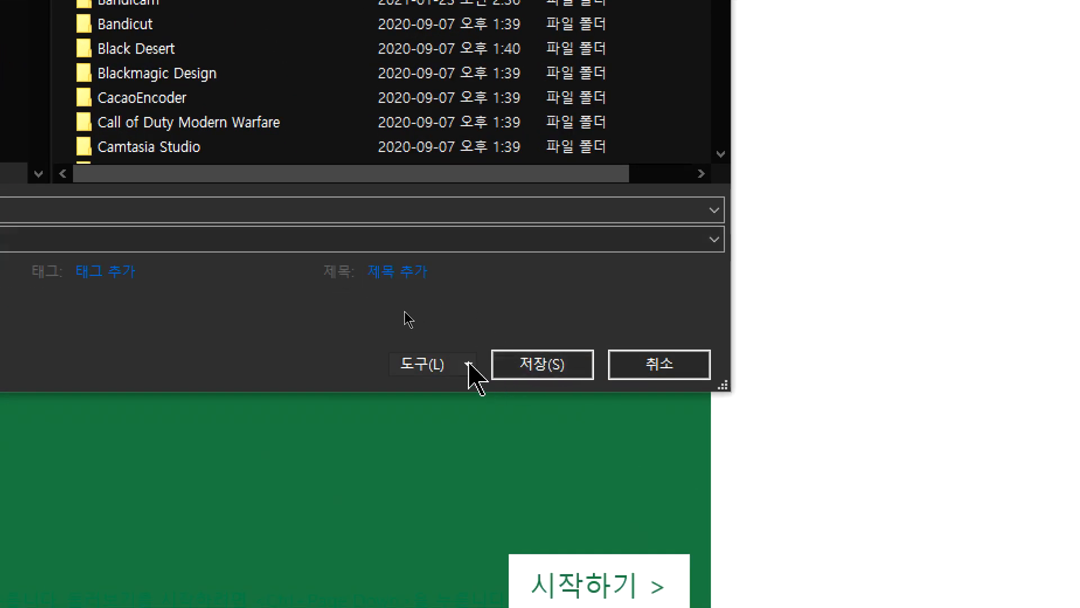
click(404, 312)
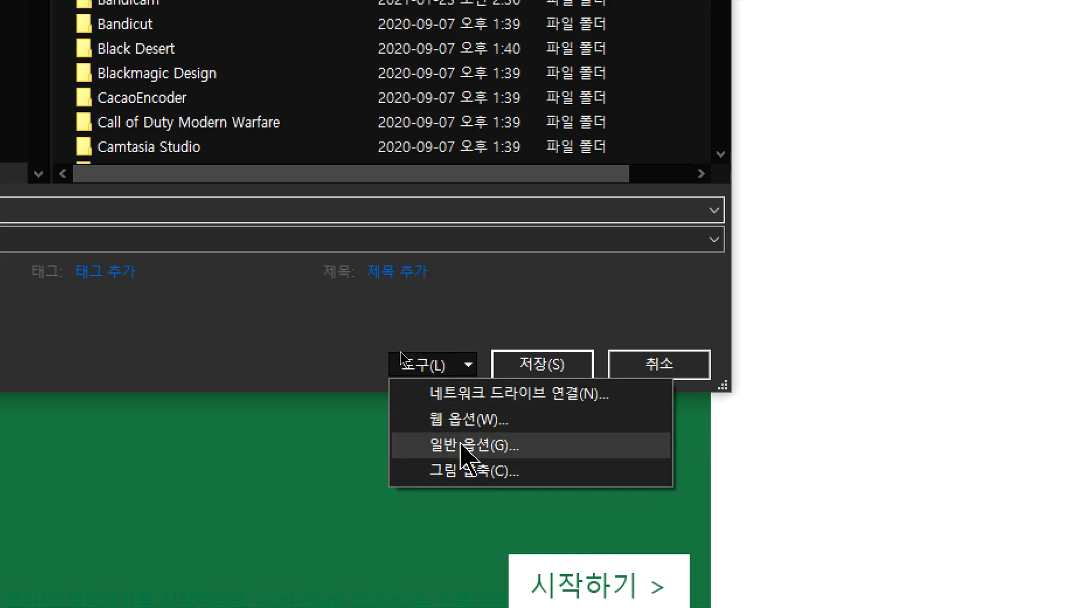
click(462, 445)
click(313, 97)
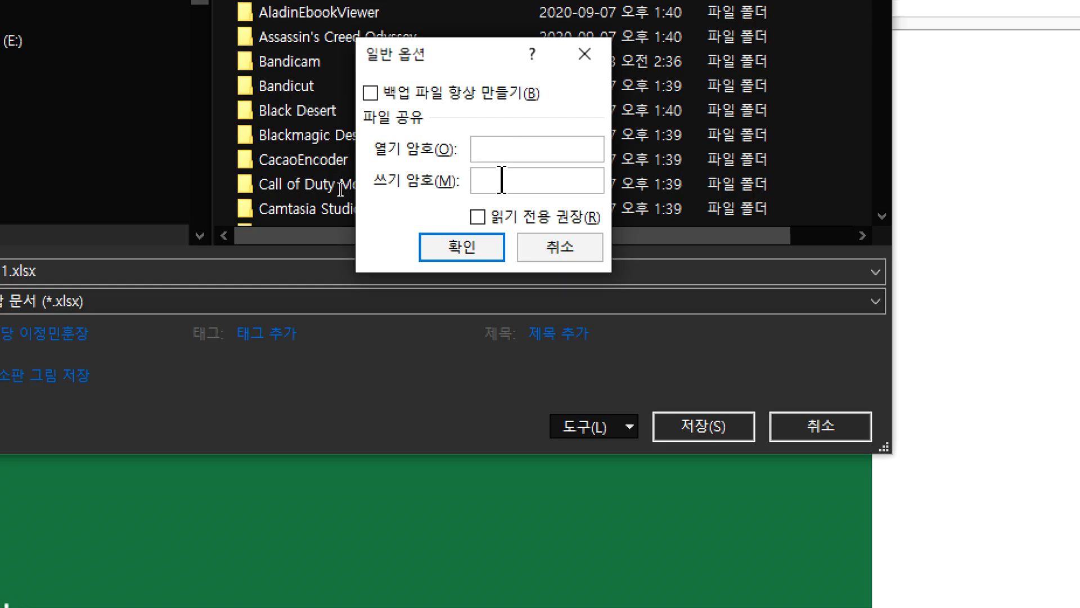
click(575, 248)
click(820, 439)
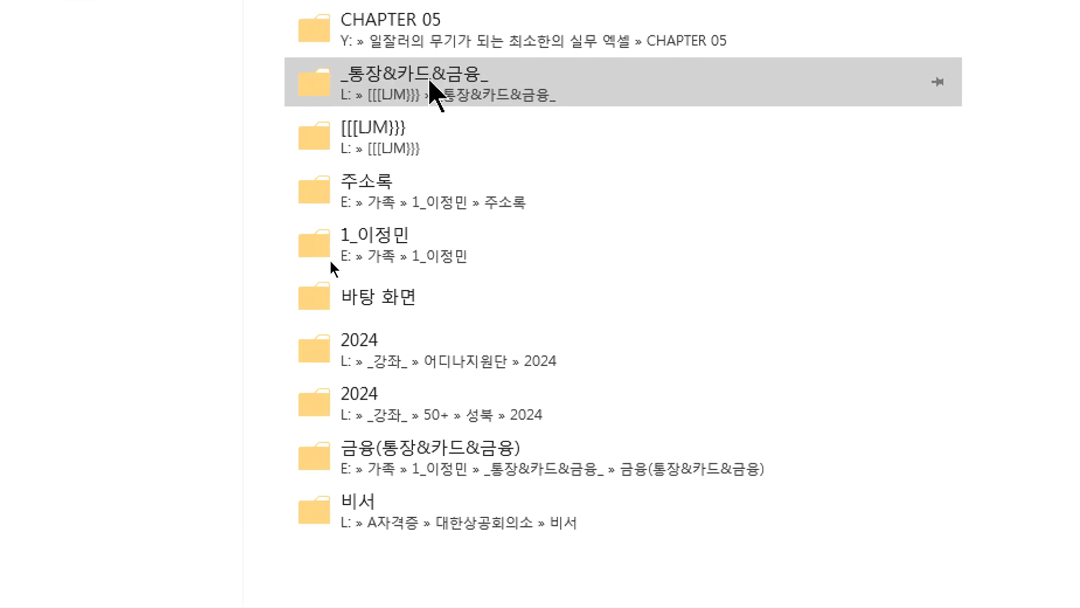
key(Escape)
Step: Show the protection options for the 성적표 sheet once more and cancel without setting a password
click(252, 271)
click(258, 314)
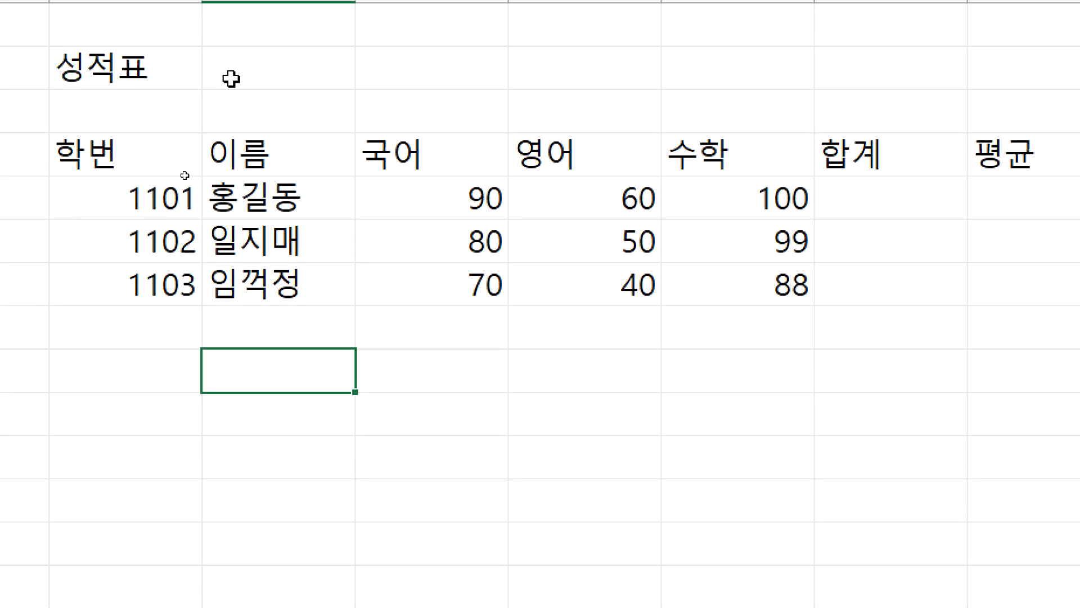
click(423, 72)
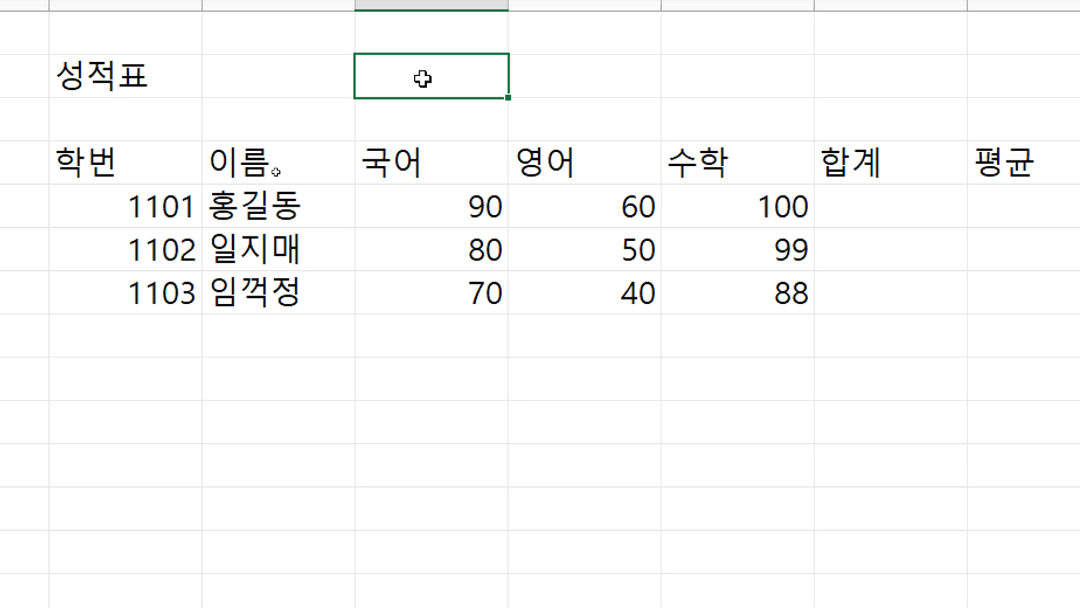
click(318, 80)
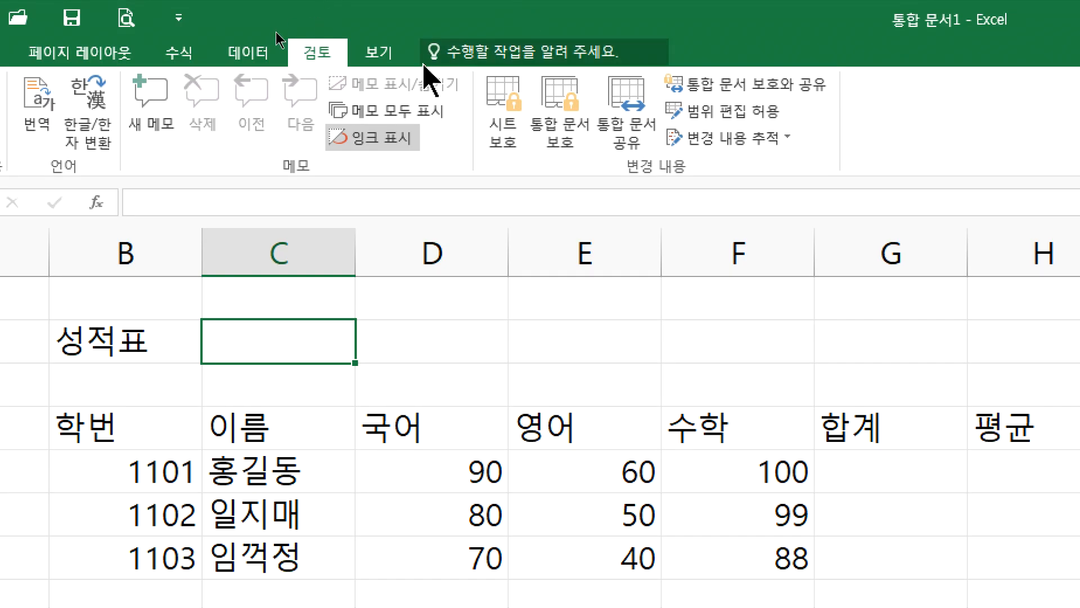
click(518, 145)
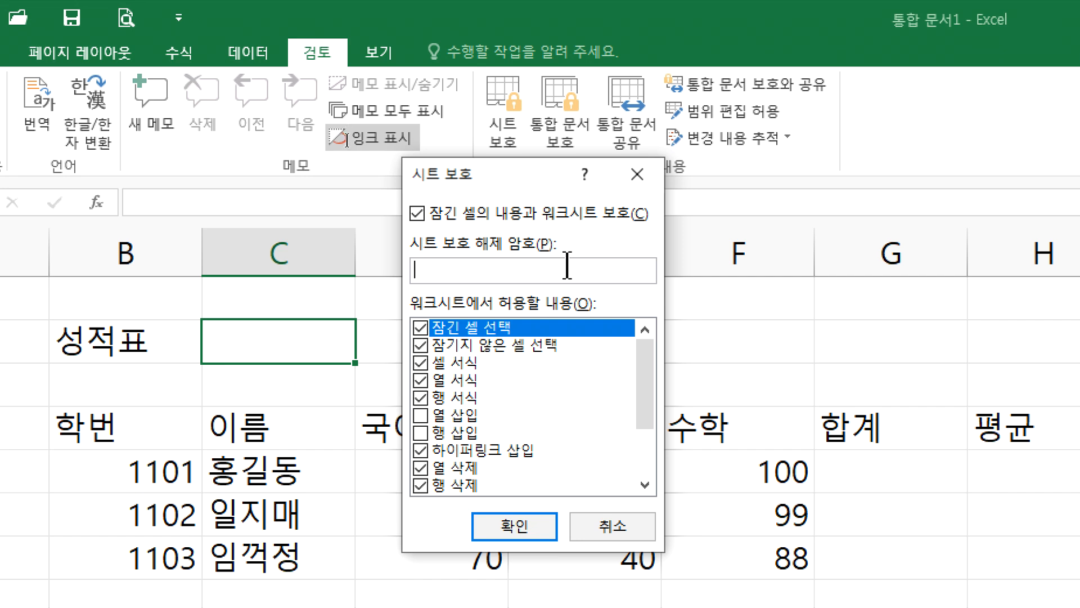
click(582, 534)
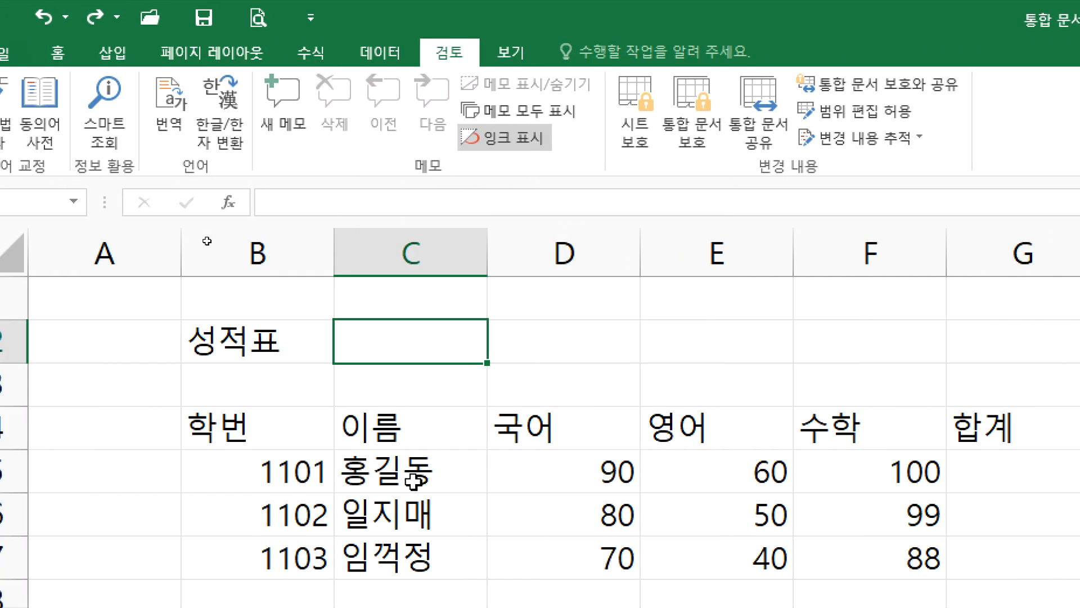
Step: Switch to the Notepad lesson notes and review the 워크시트 관리하기 outline
key(alt+Tab)
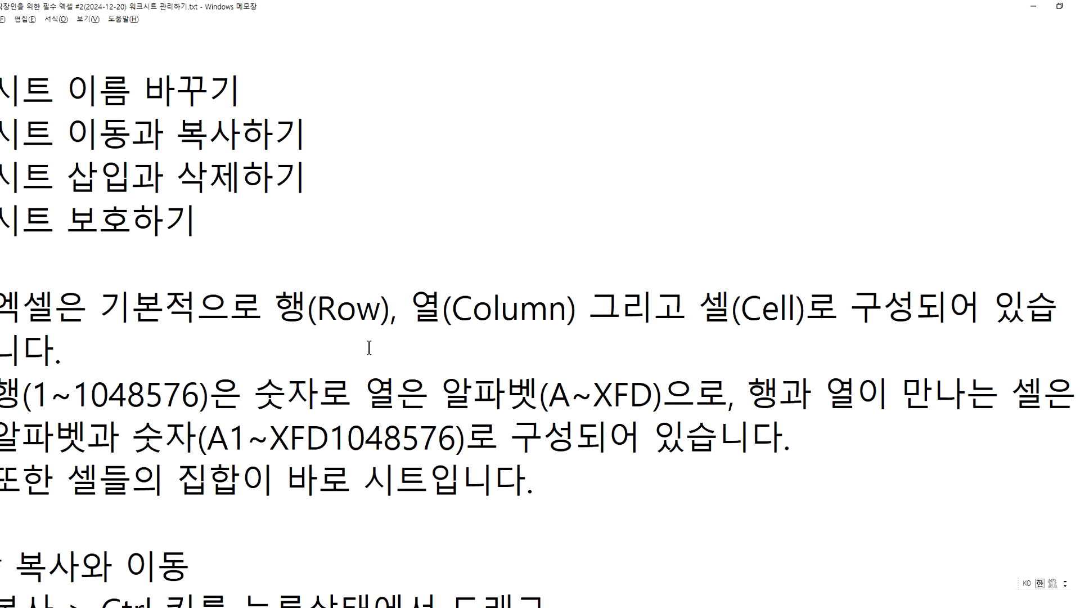
scroll(80, 136, up, 1)
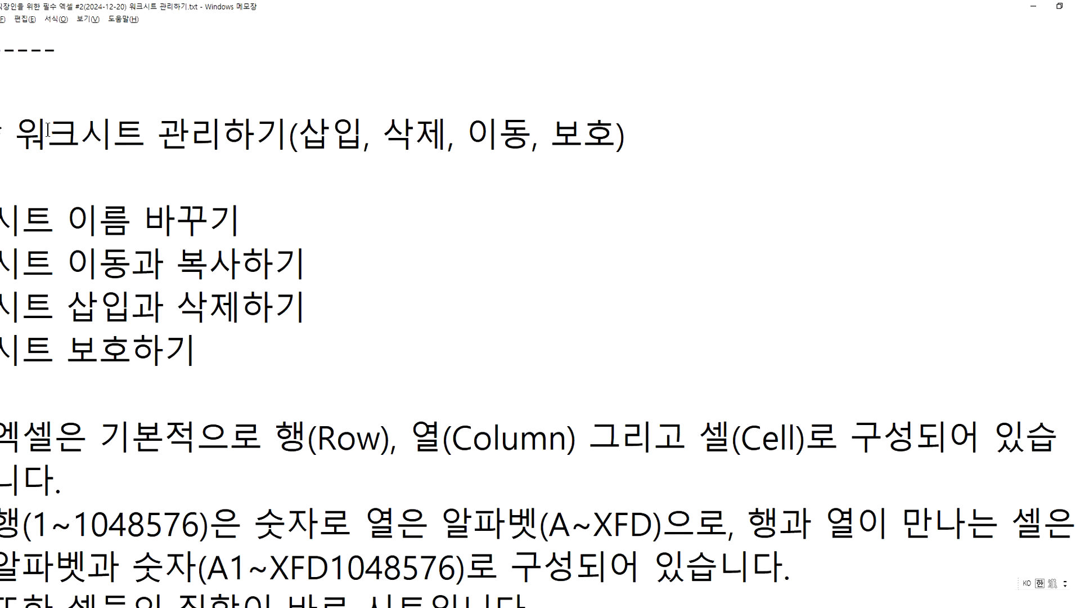